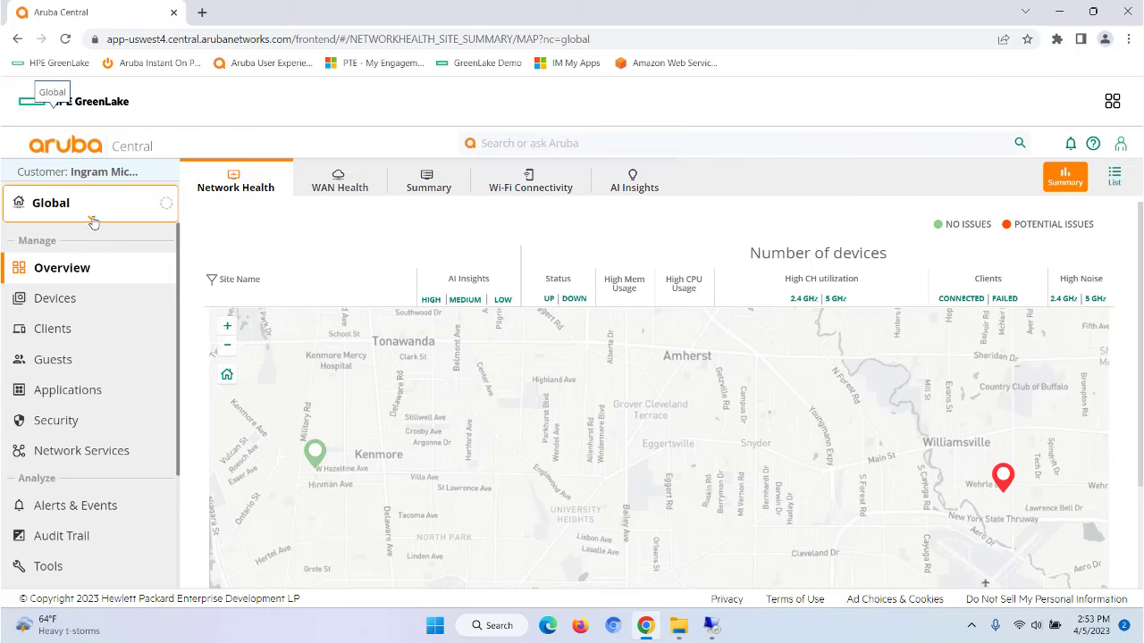
Step: Open the Groups card under Organization > Network Structure, listing six groups including default and Our-VPNC
click(92, 218)
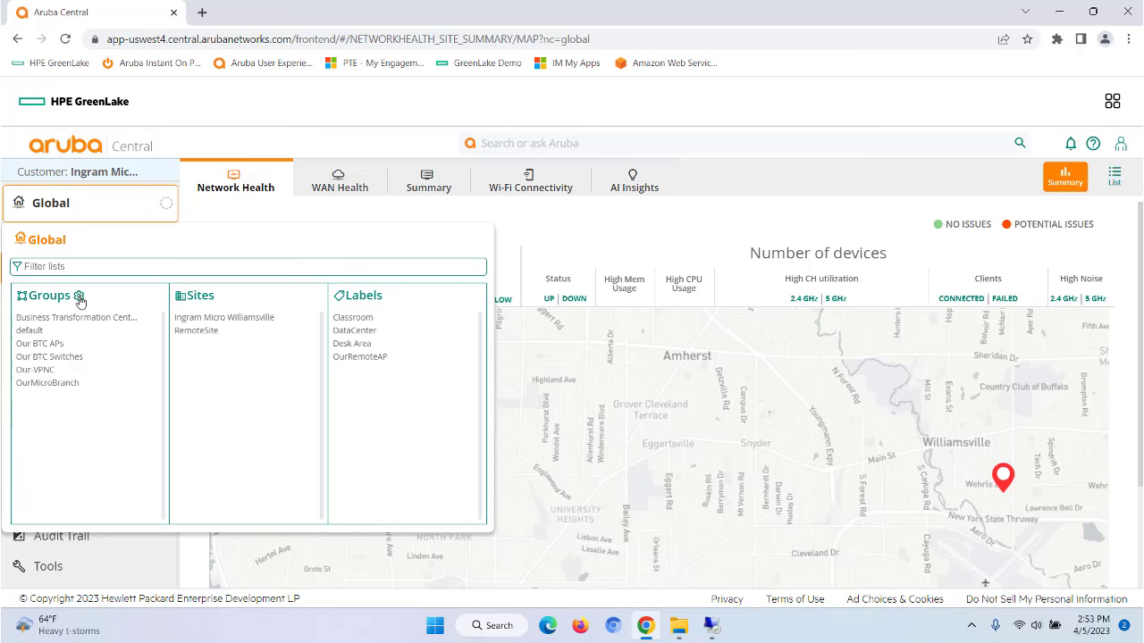
click(80, 301)
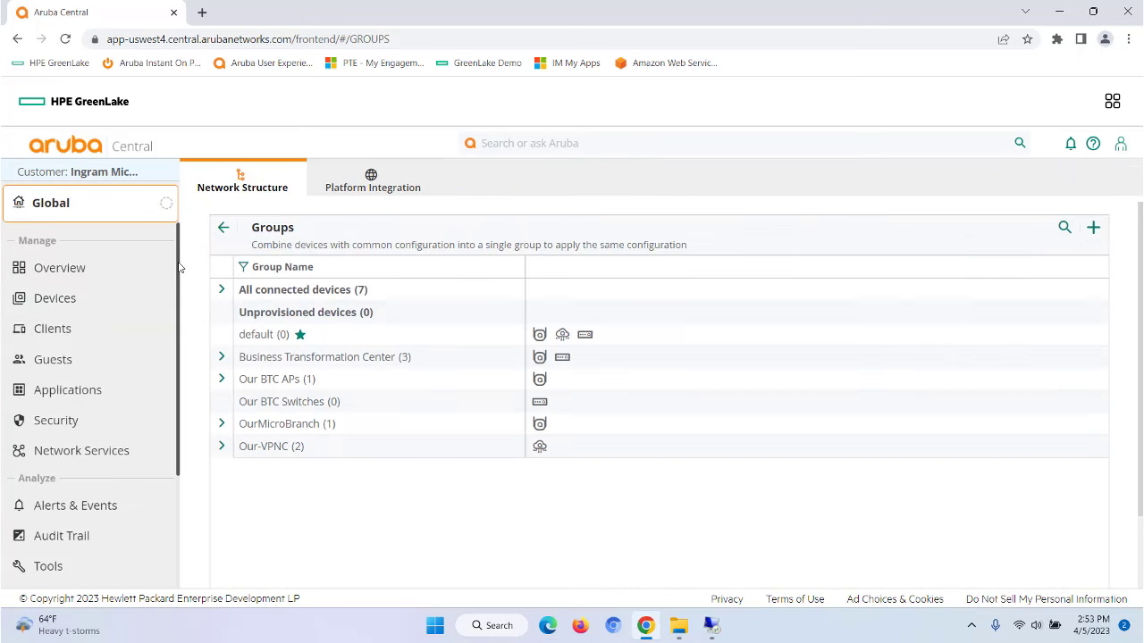
drag(178, 268, 178, 393)
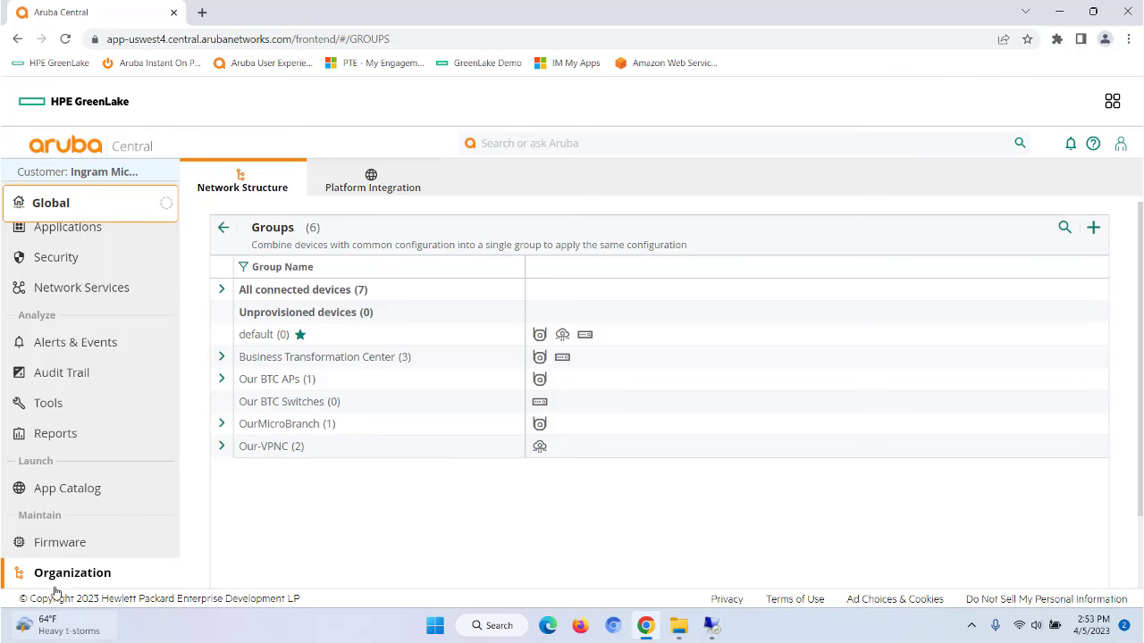
click(75, 576)
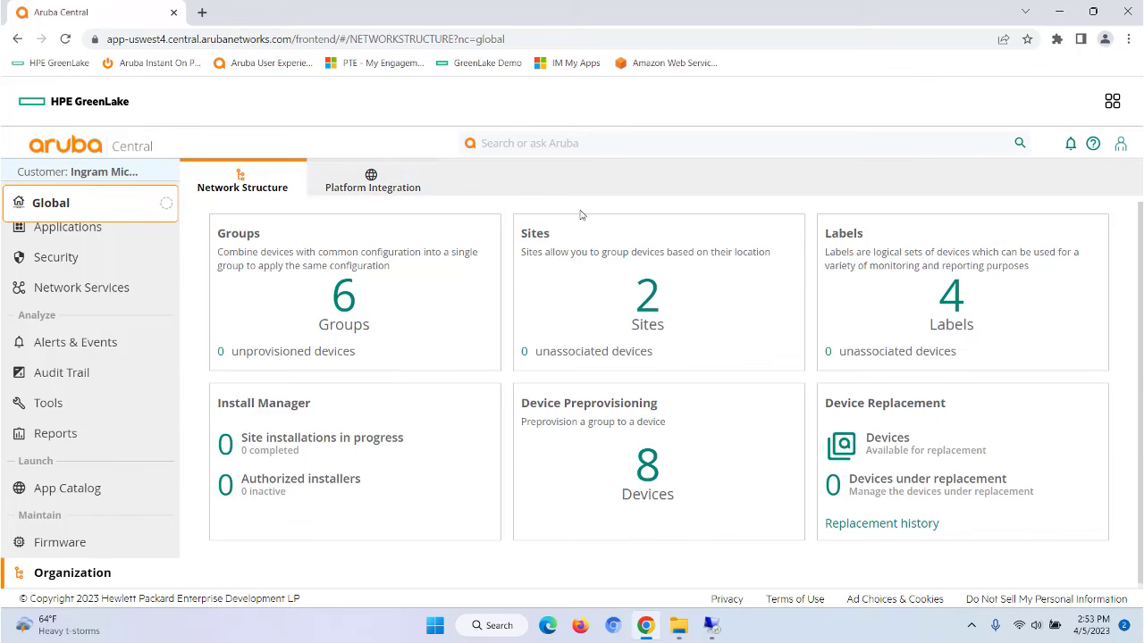
click(346, 319)
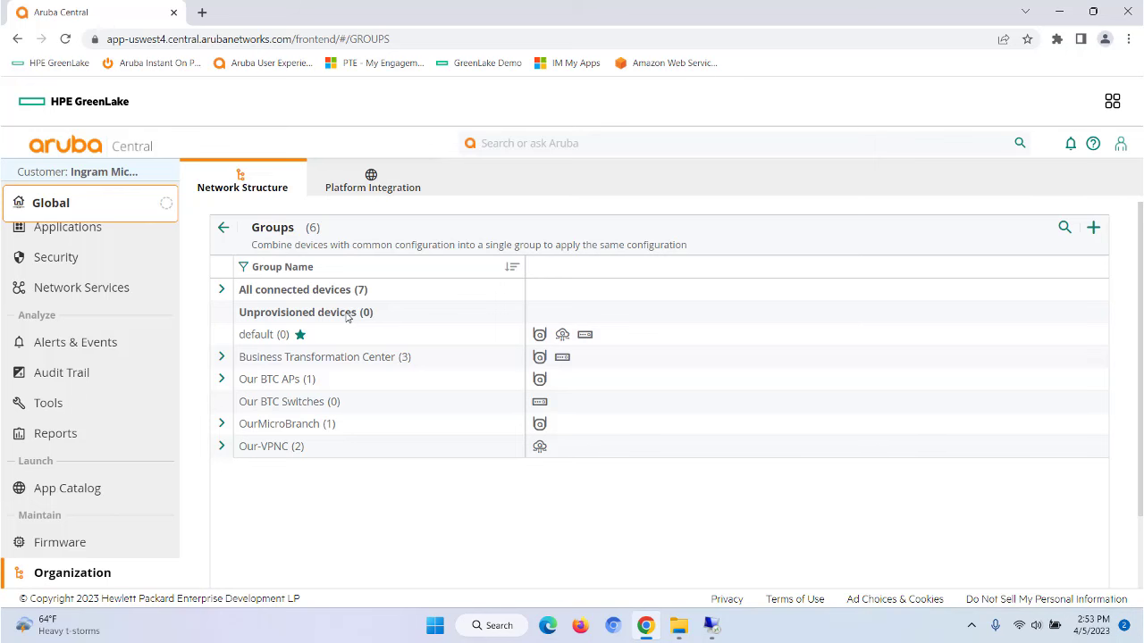
Step: Add an access-point group named DemoVideo with ArubaOS 10 and the Campus/Branch role
click(1093, 227)
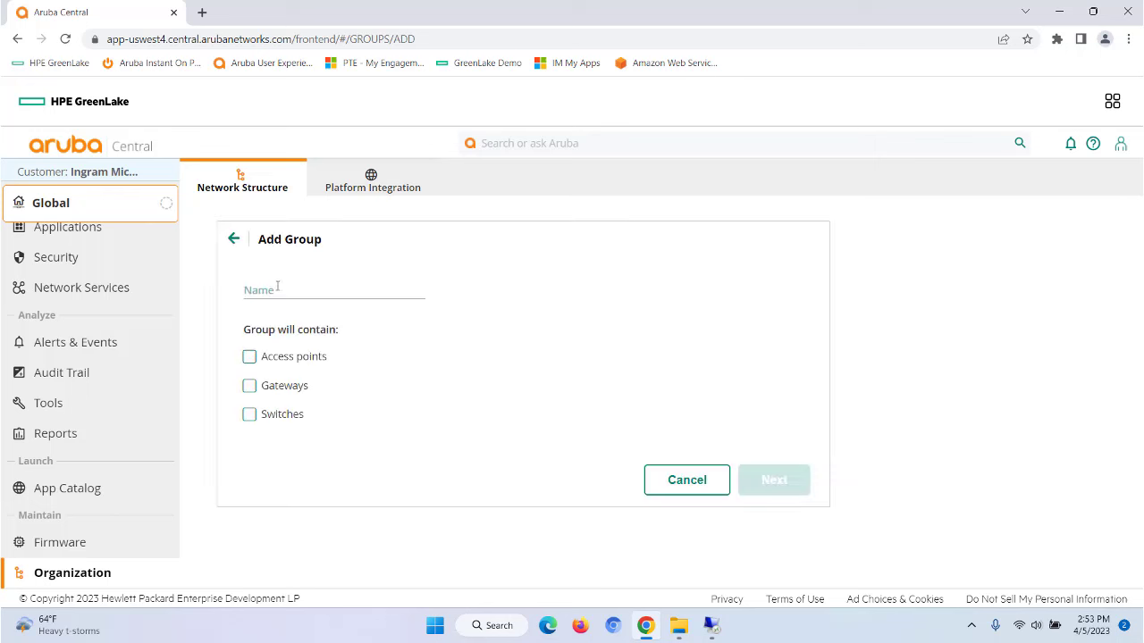
click(277, 289)
text(DemoVideo)
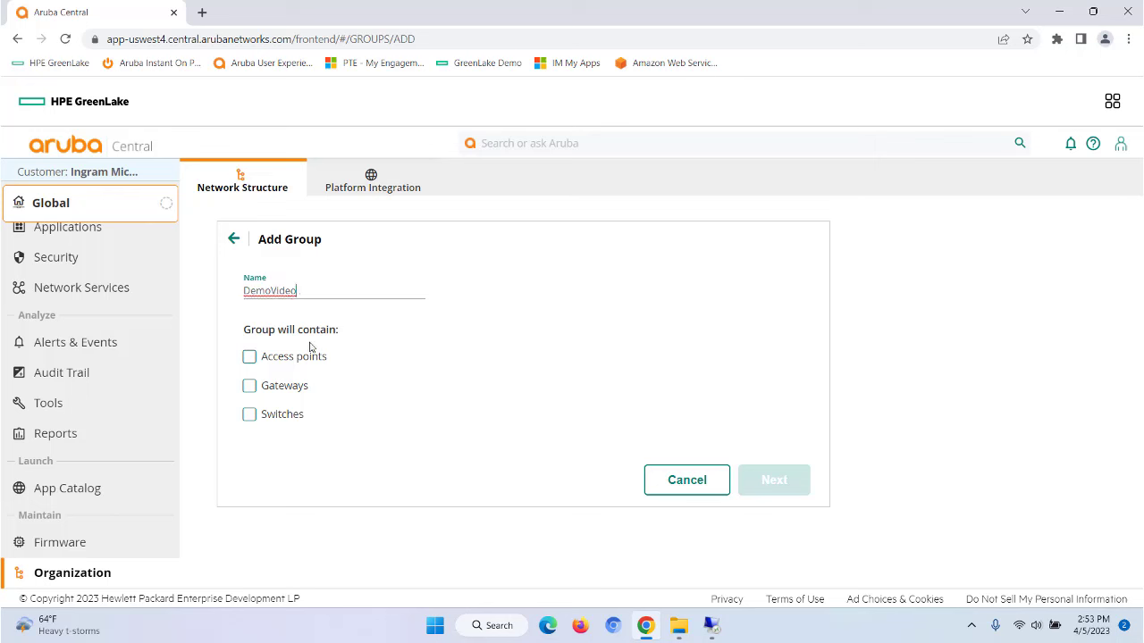
click(249, 356)
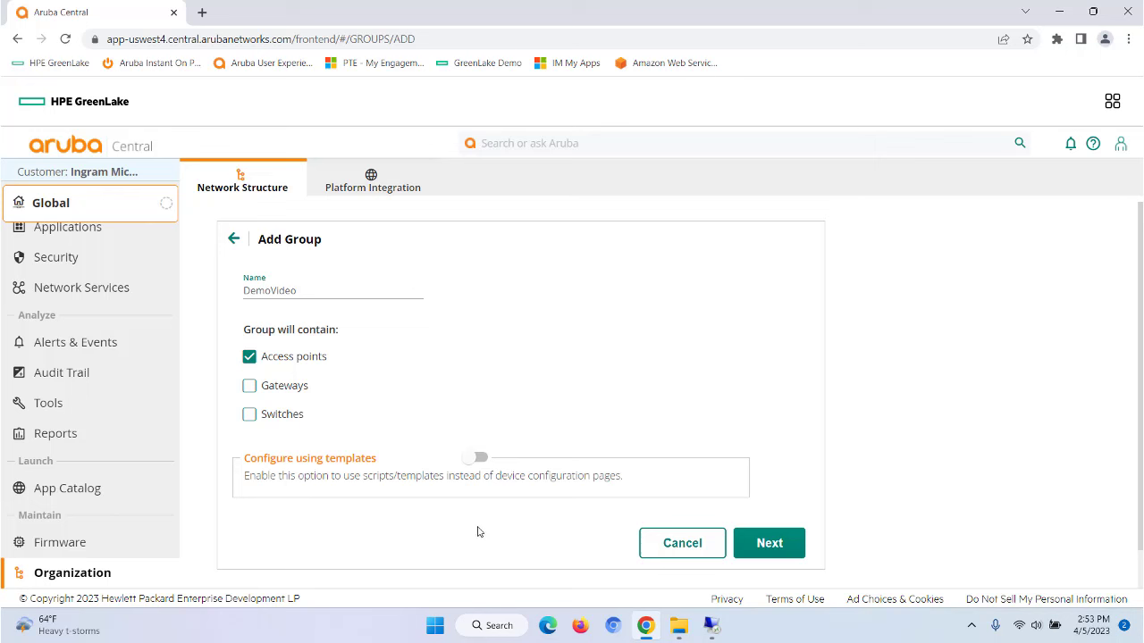
click(770, 544)
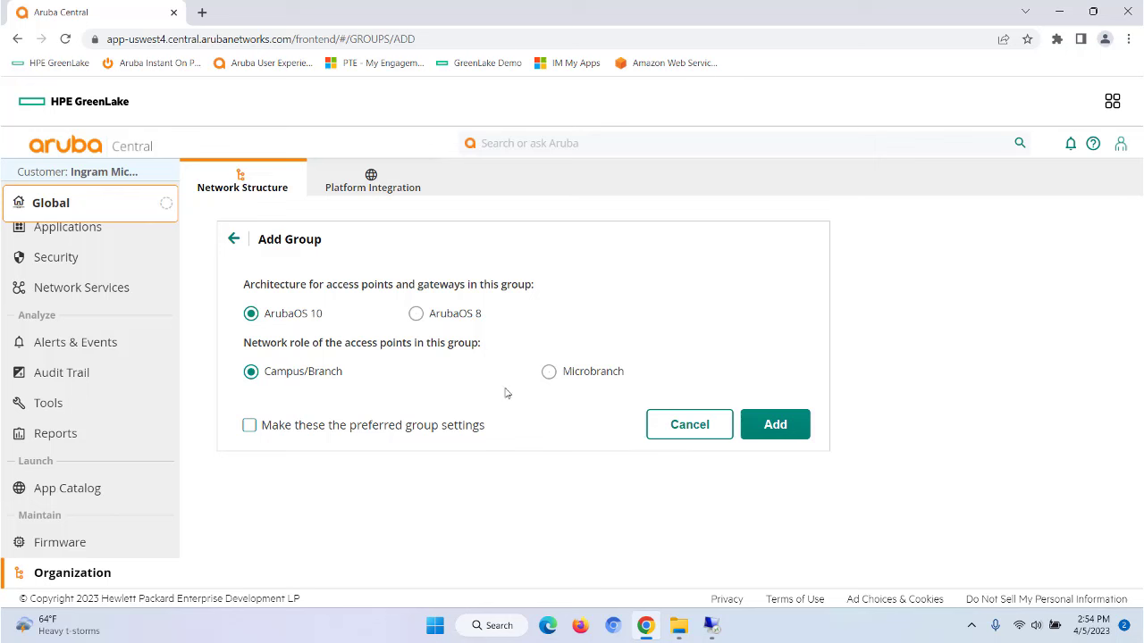
click(772, 434)
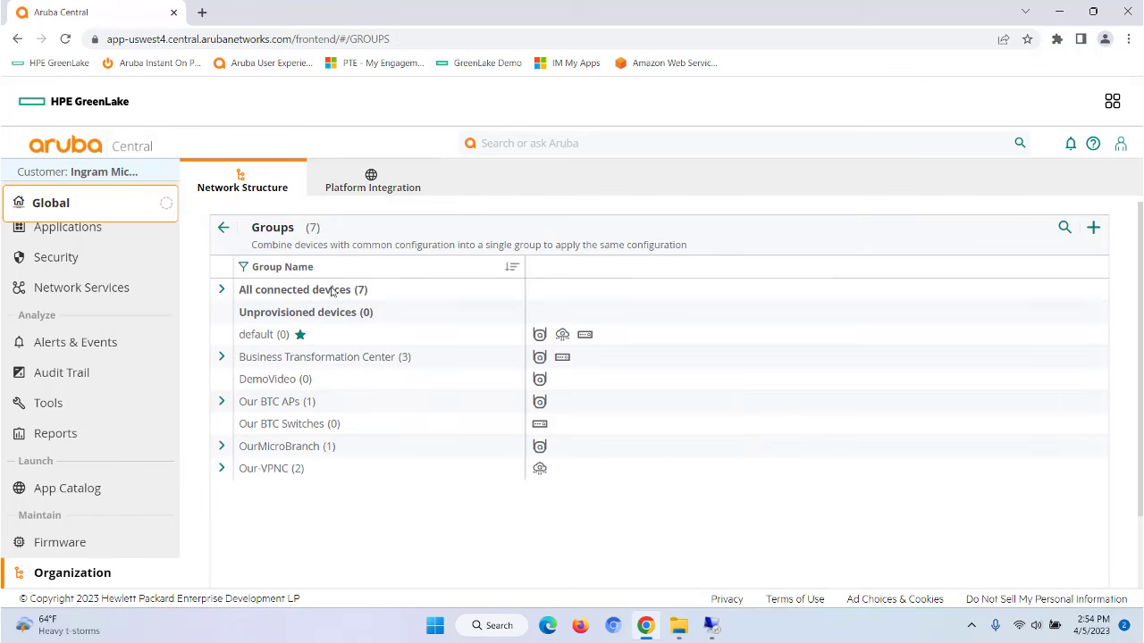
Step: Move access point AP515-DC-End from Our BTC APs into the DemoVideo group
click(87, 213)
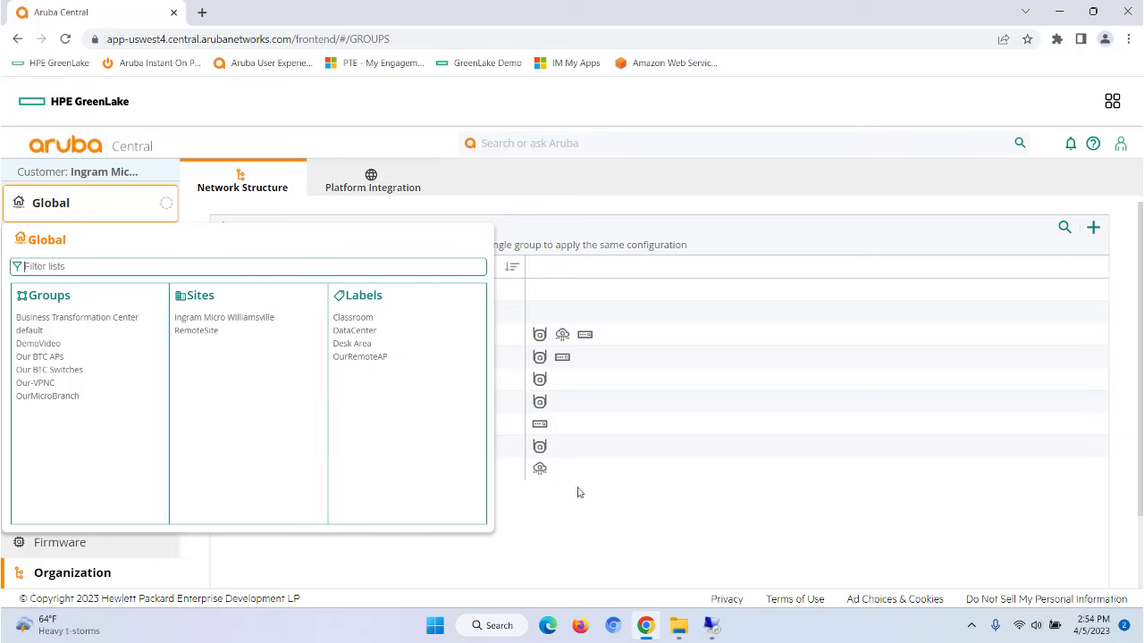
click(617, 530)
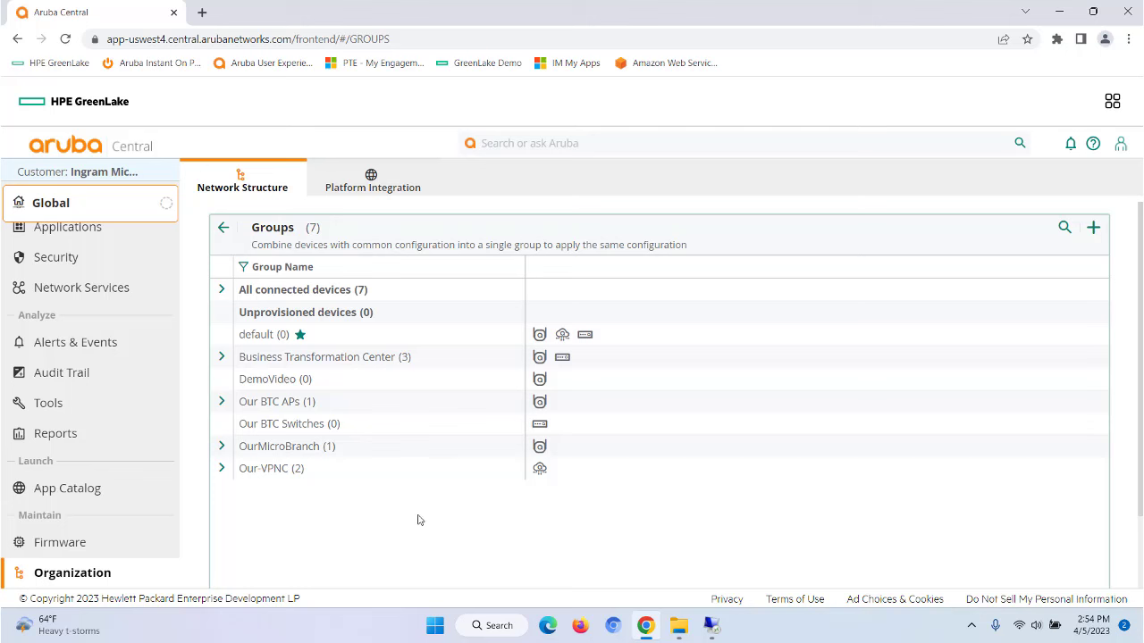
click(223, 403)
click(295, 456)
scroll(832, 559, down, 1)
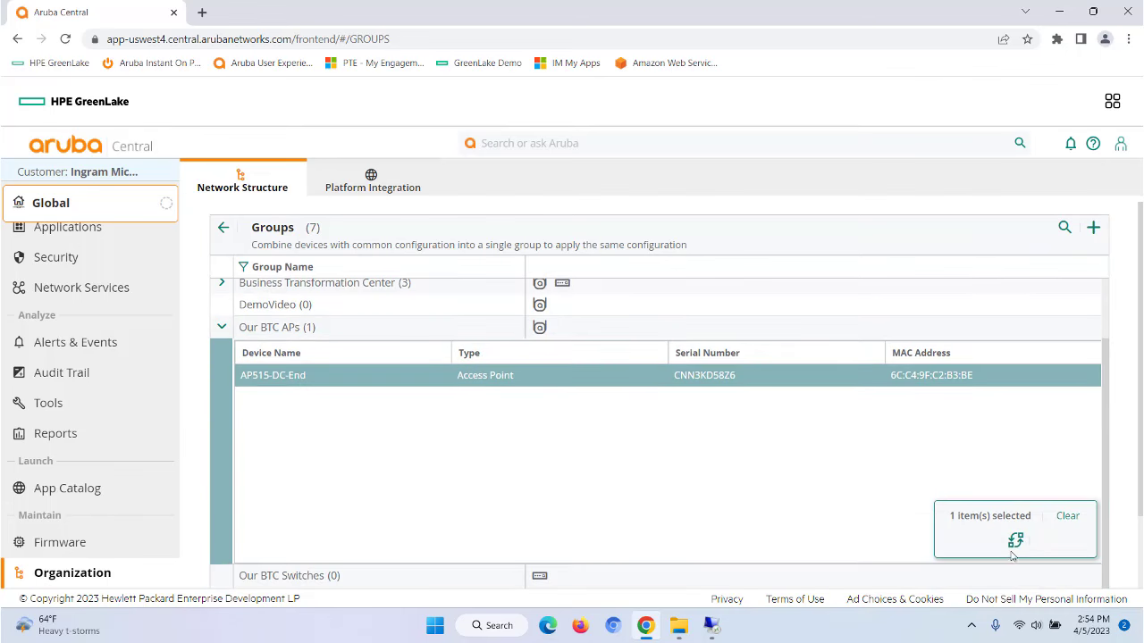
click(1016, 541)
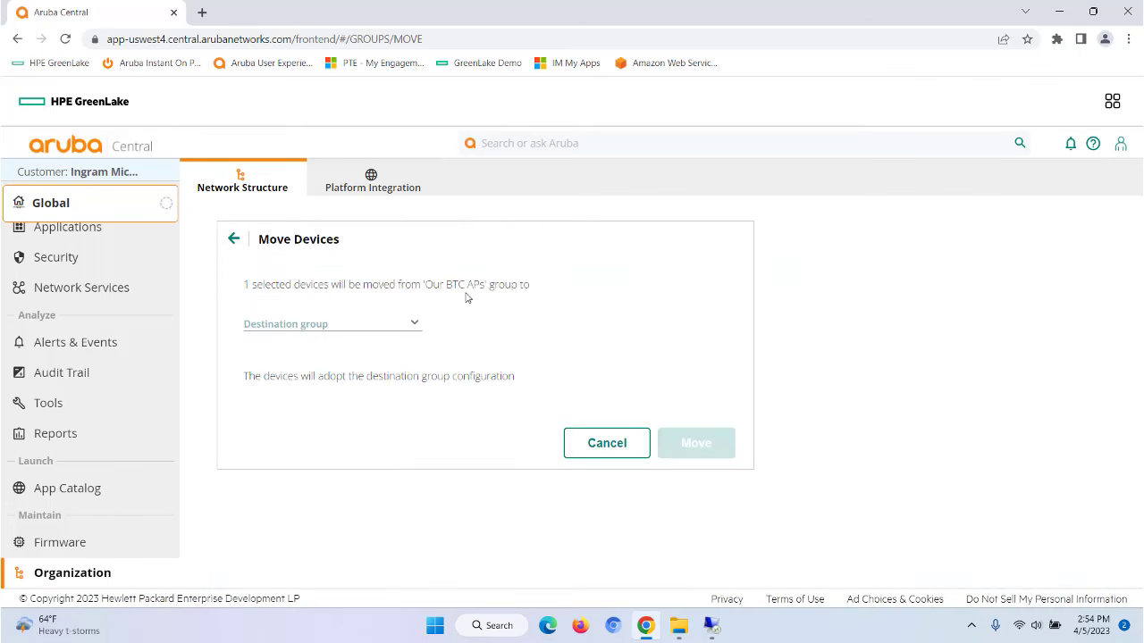
click(415, 326)
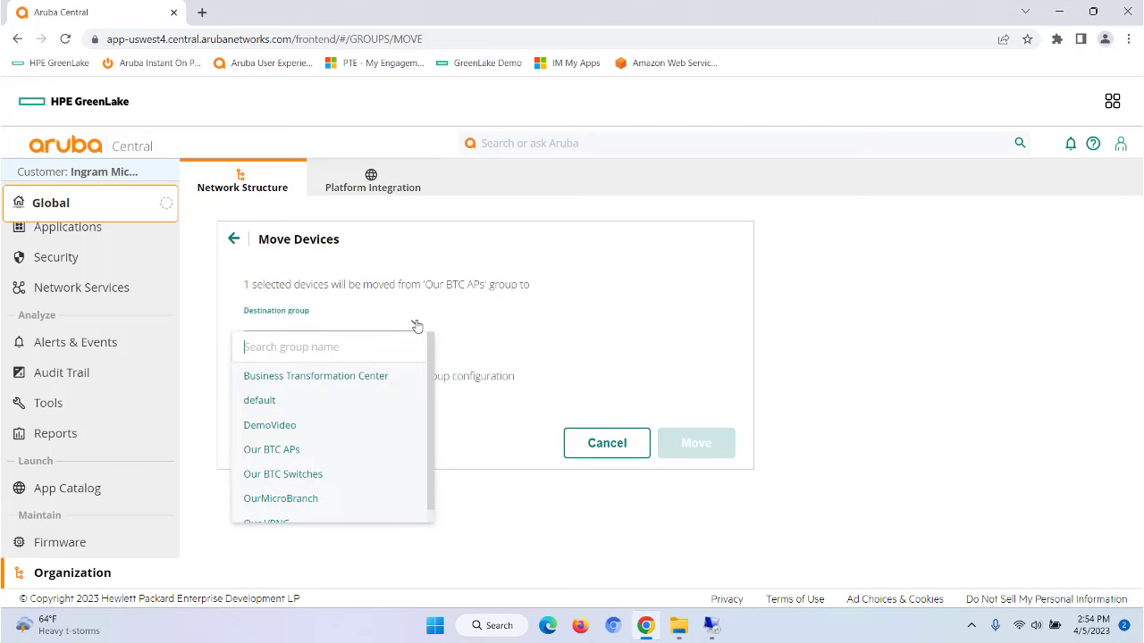
click(257, 427)
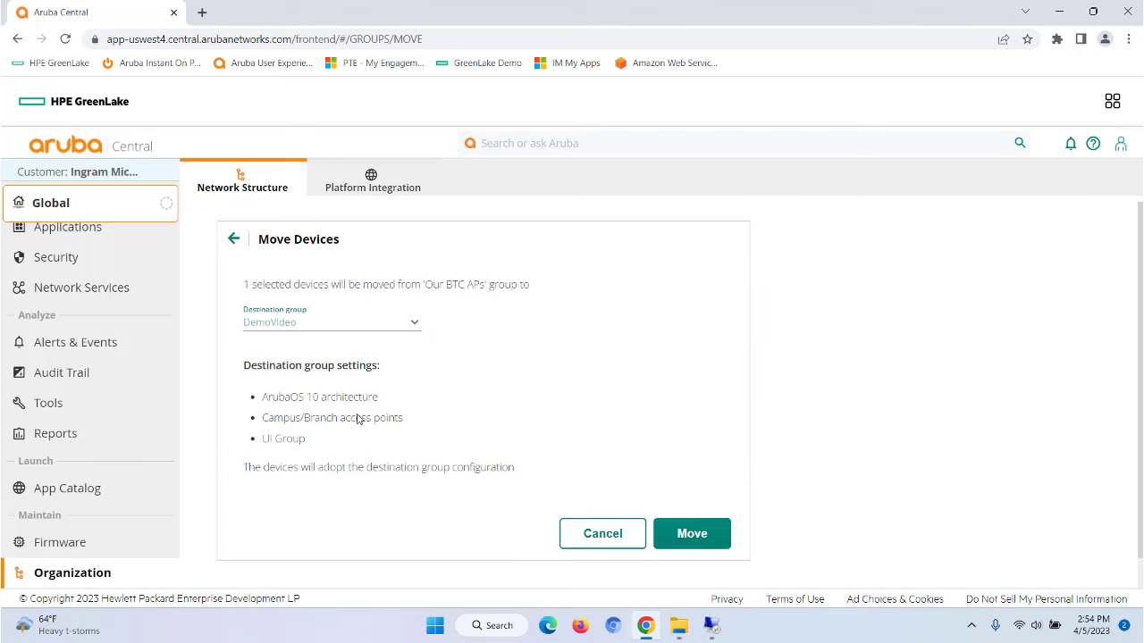
click(686, 541)
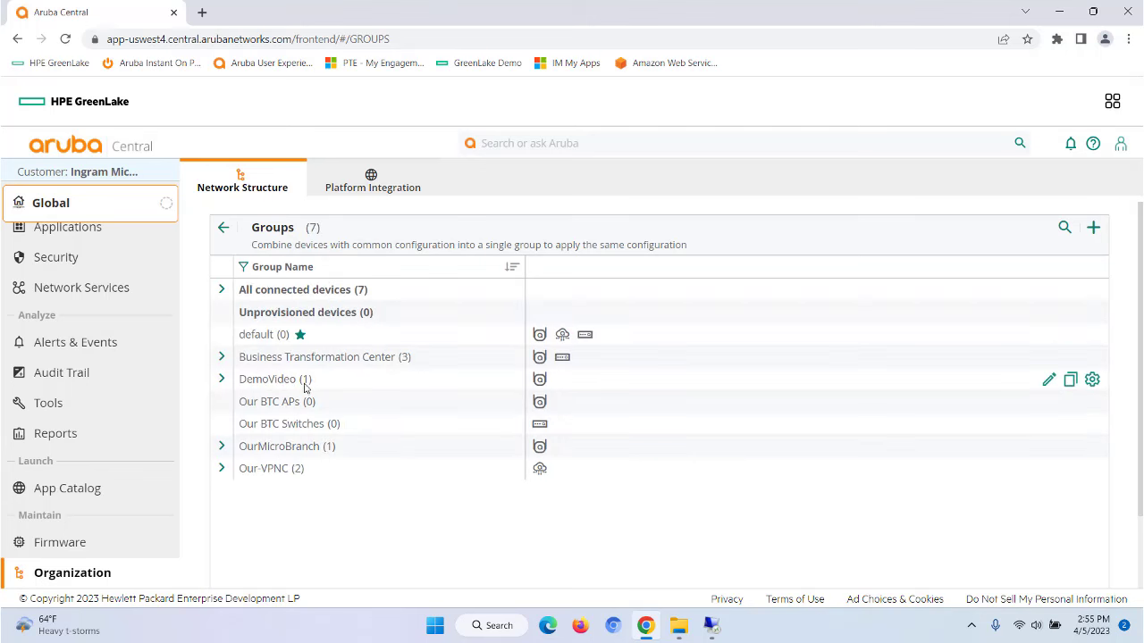
Step: Switch the scope to the DemoVideo group and show its access points
scroll(107, 330, up, 3)
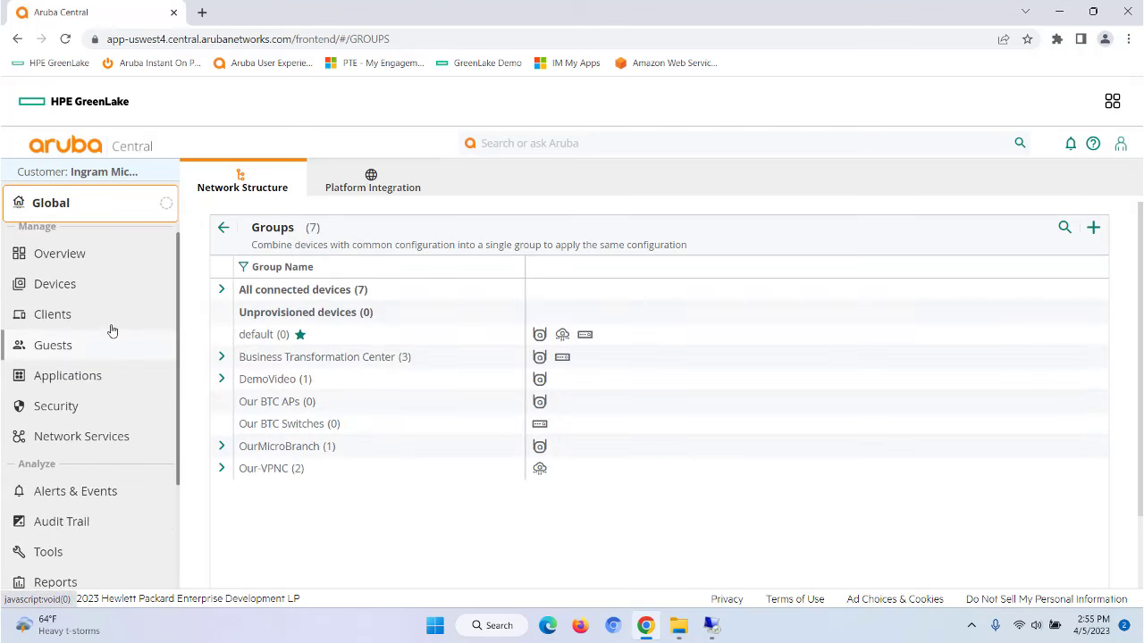
click(92, 216)
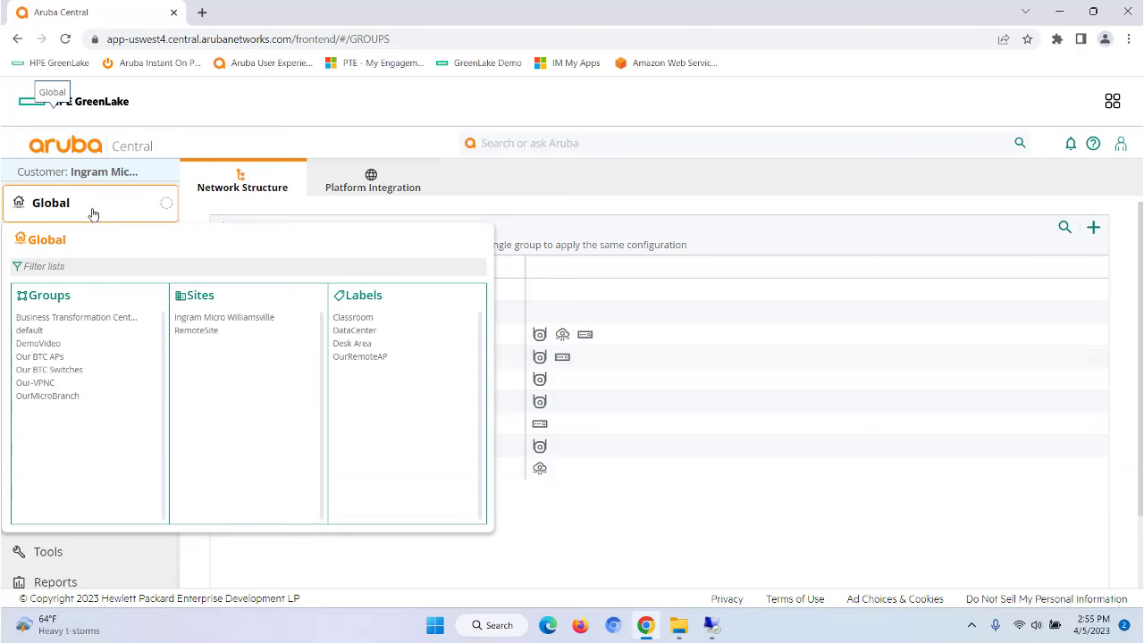
click(39, 344)
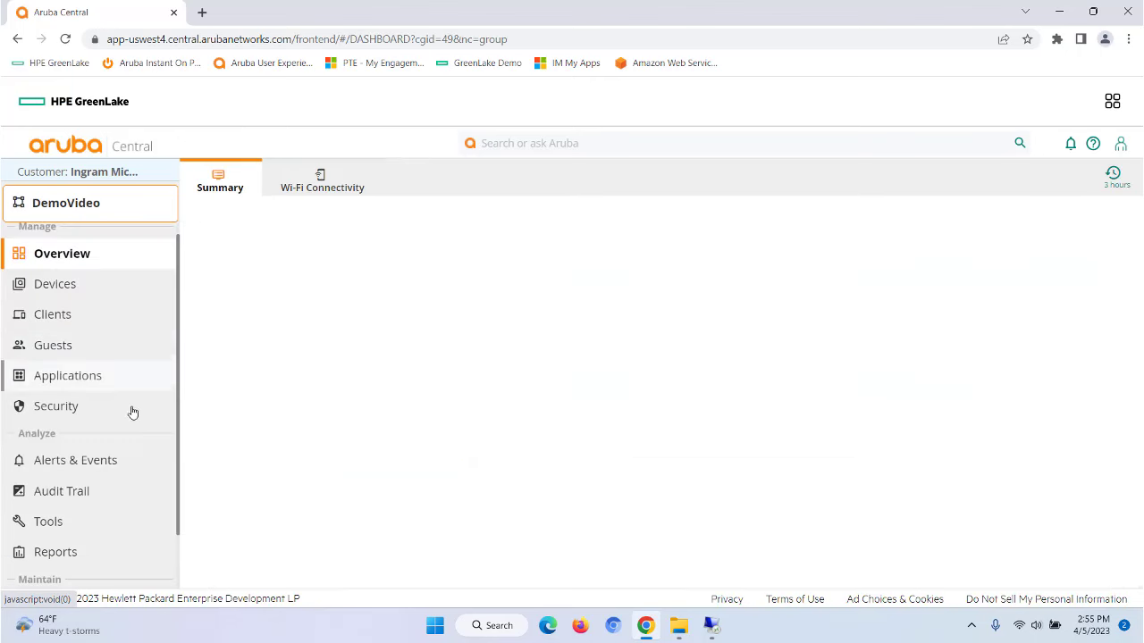
click(52, 286)
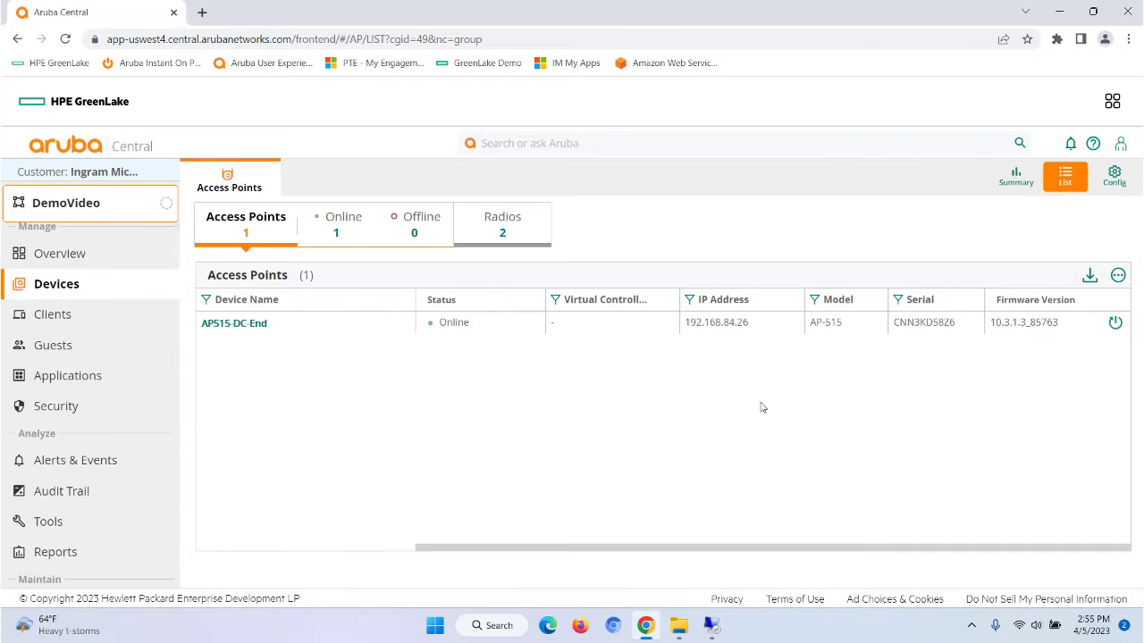
Step: Set a device password for DemoVideo's access points in the Config settings
click(1114, 176)
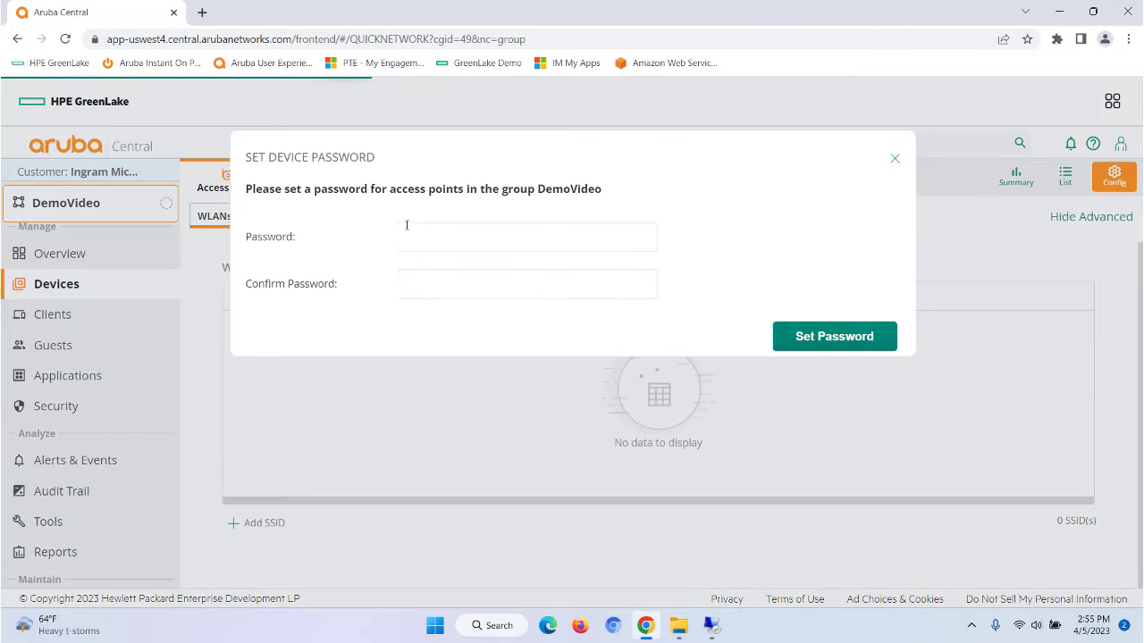
click(413, 236)
text(a)
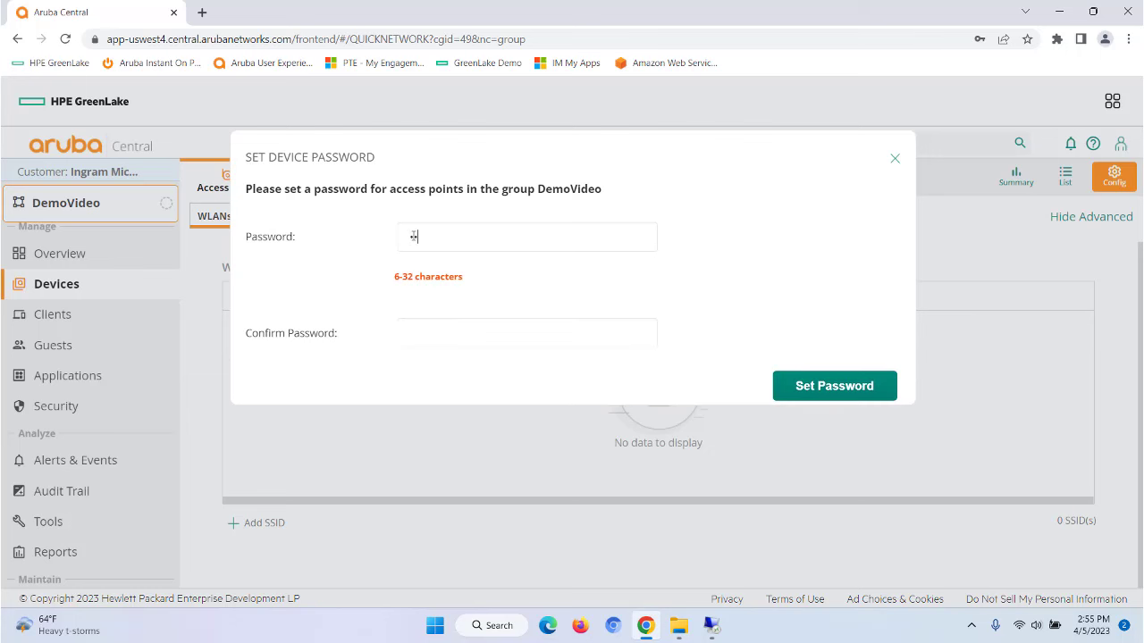
text(ruba123)
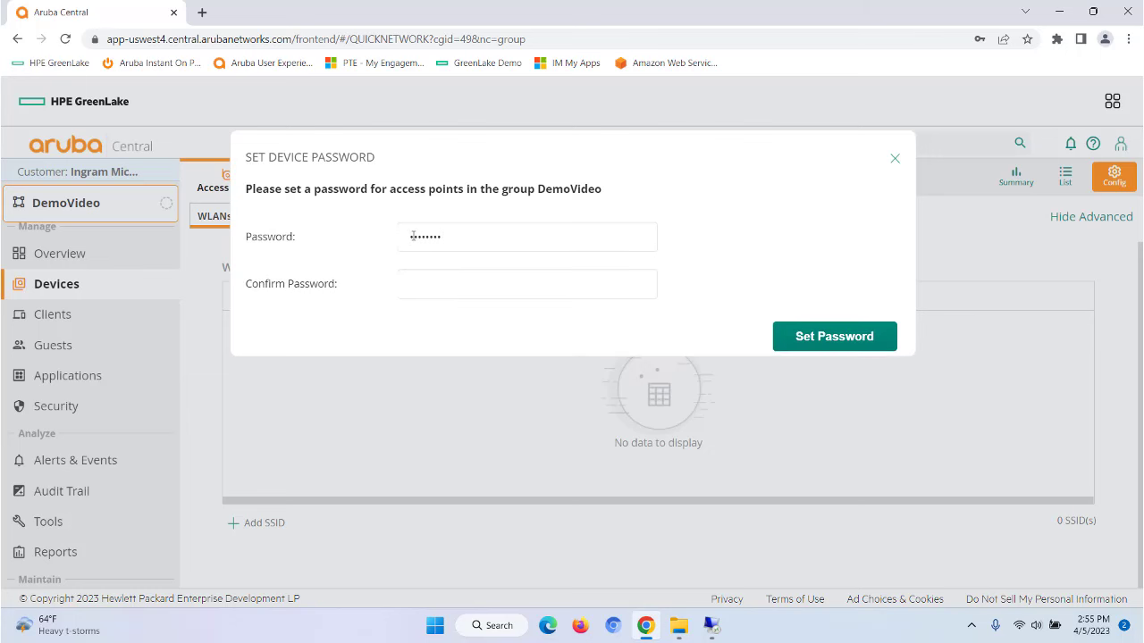
text(a)
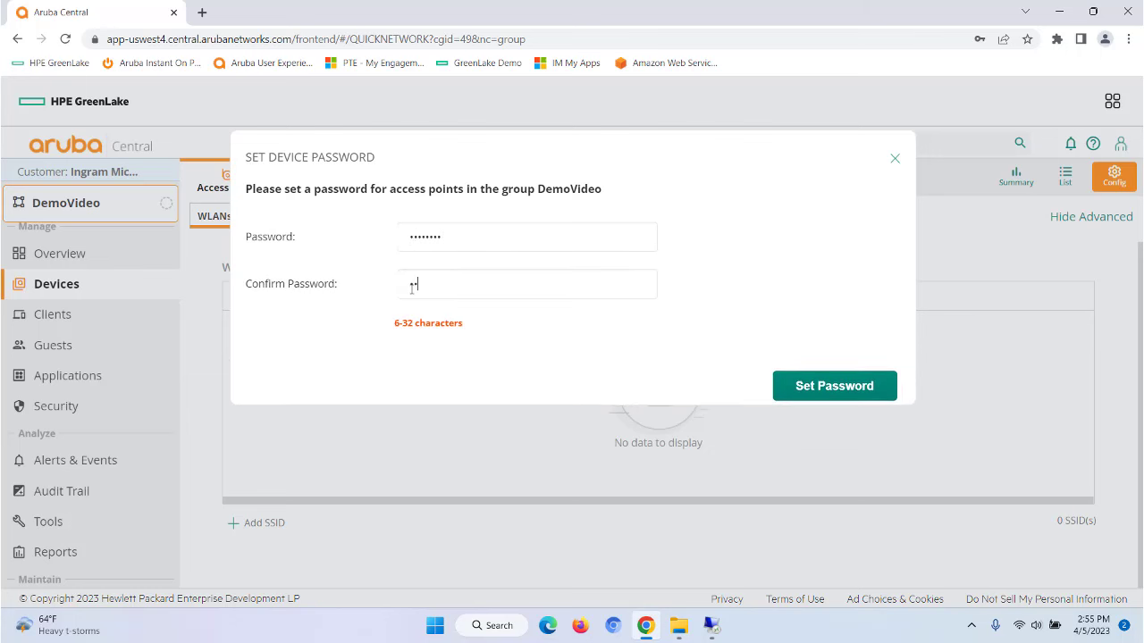
text(ruba123)
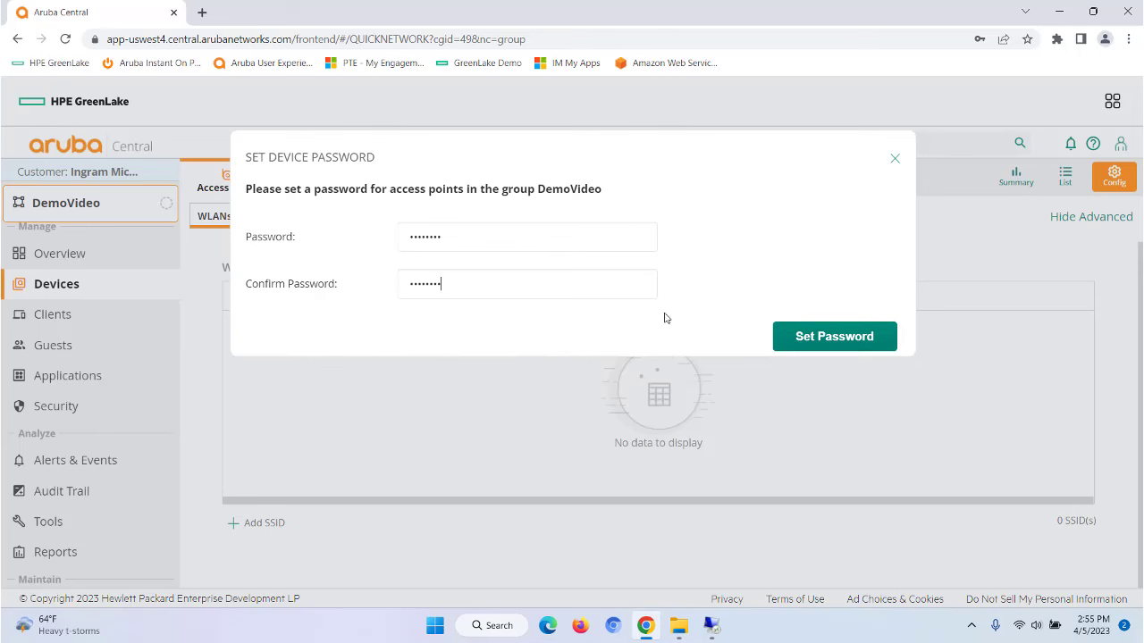
click(822, 337)
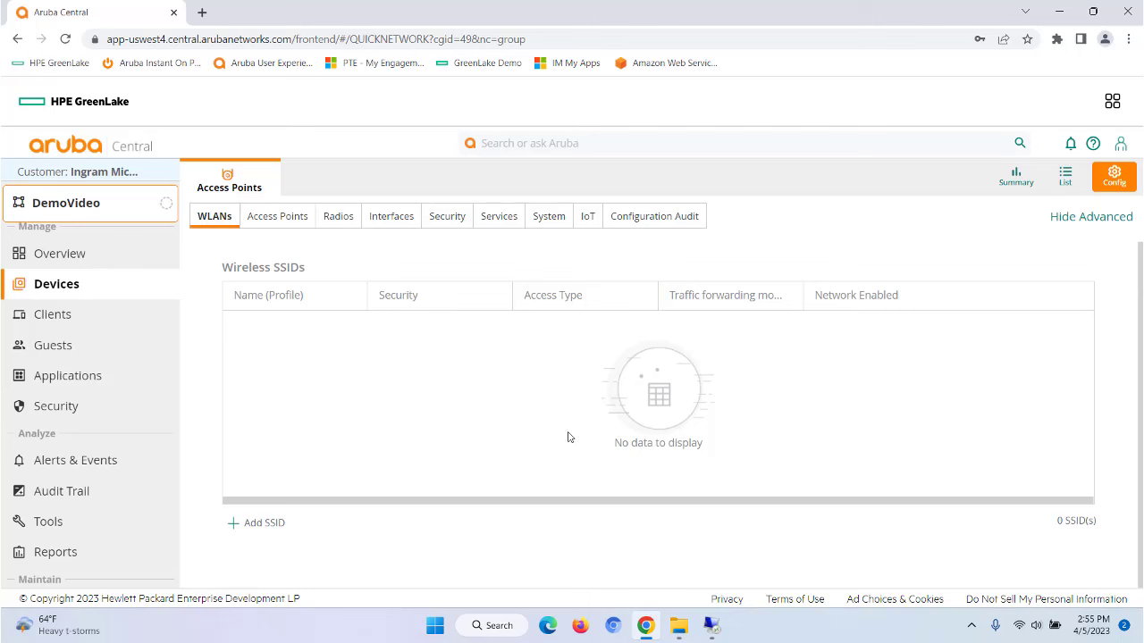
Step: Start a new wireless network named ArubaCentralDemo
click(248, 529)
click(562, 346)
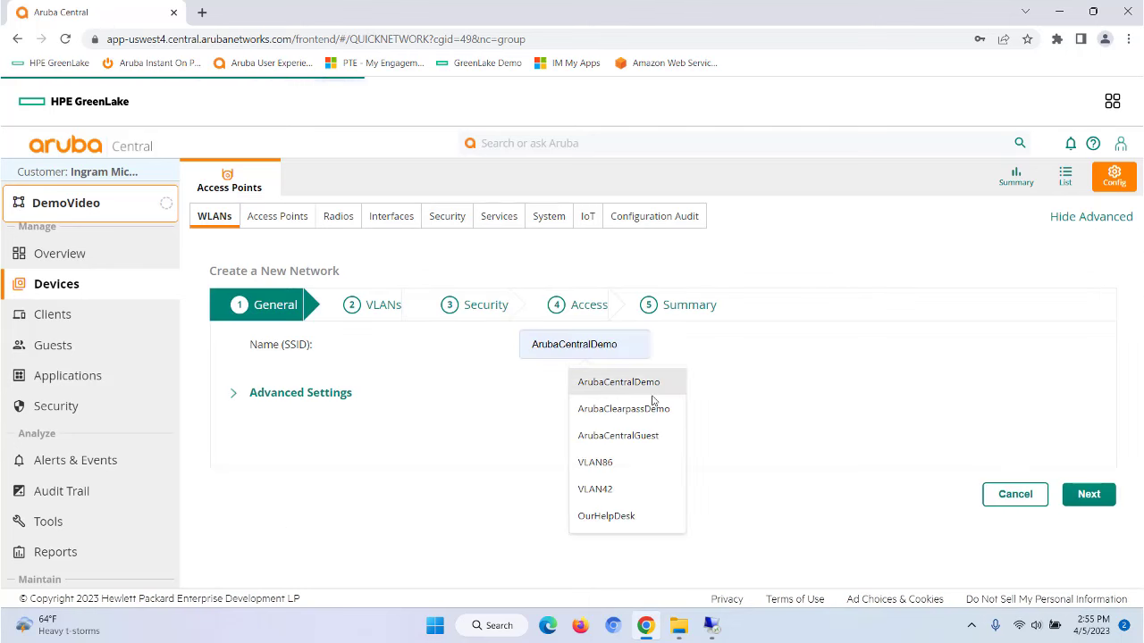
click(588, 383)
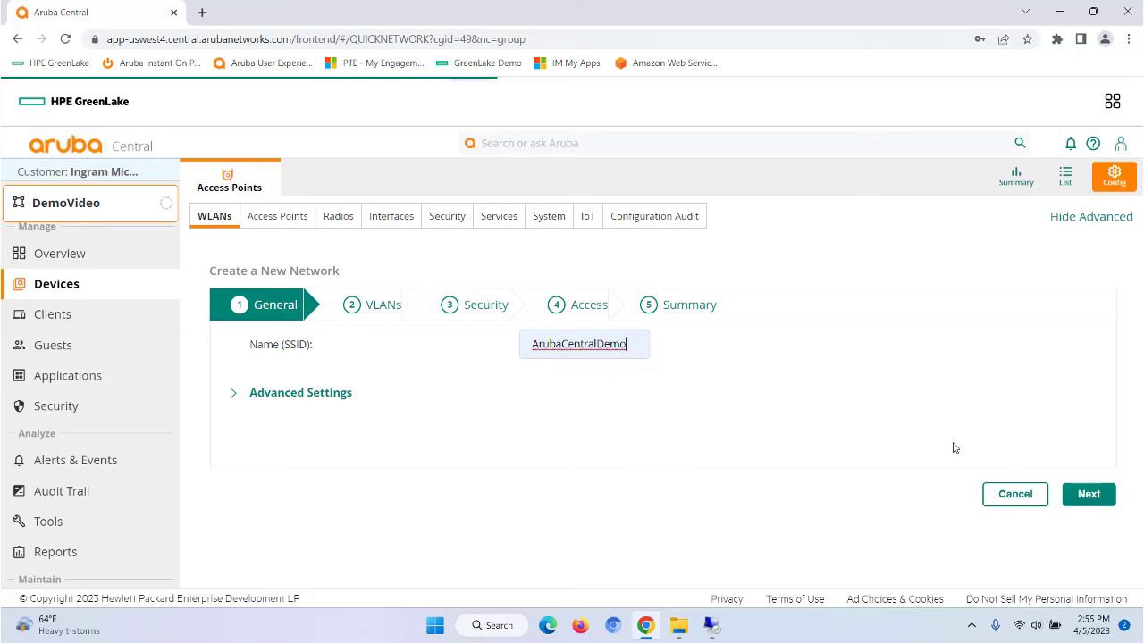
click(1086, 494)
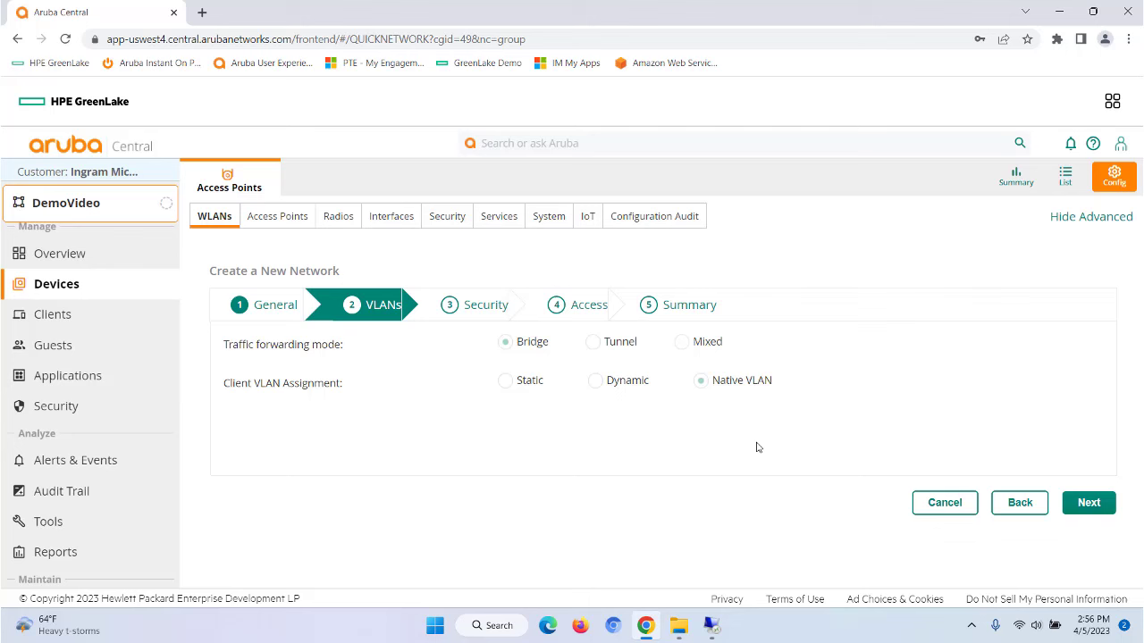
Step: Assign the network's clients static VLAN 82 in place of VLAN 1
click(505, 382)
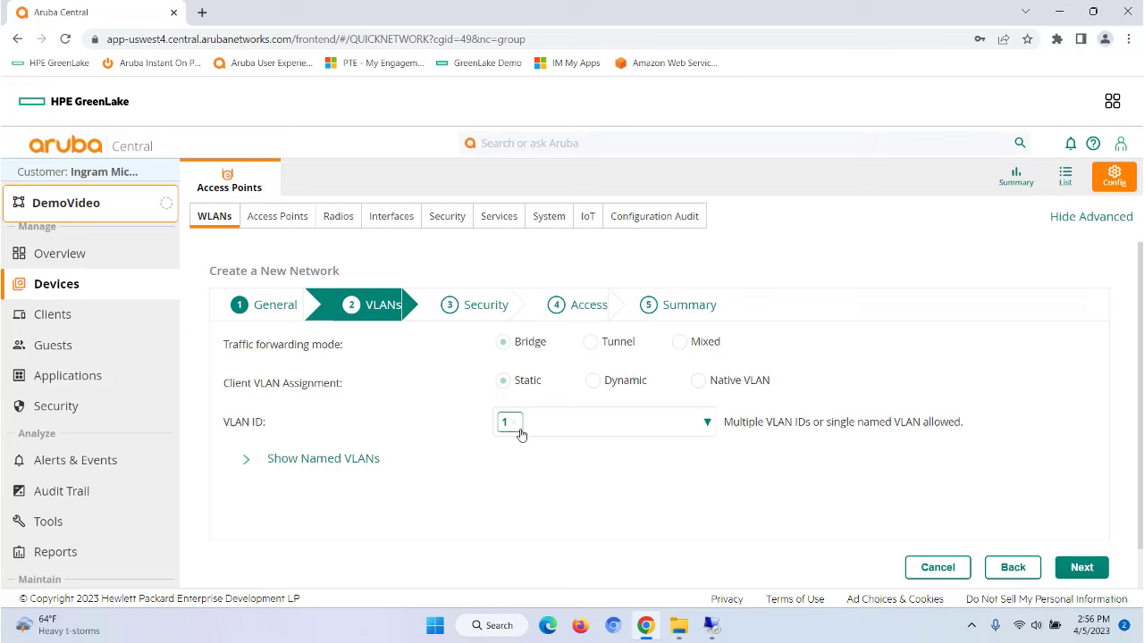
click(514, 421)
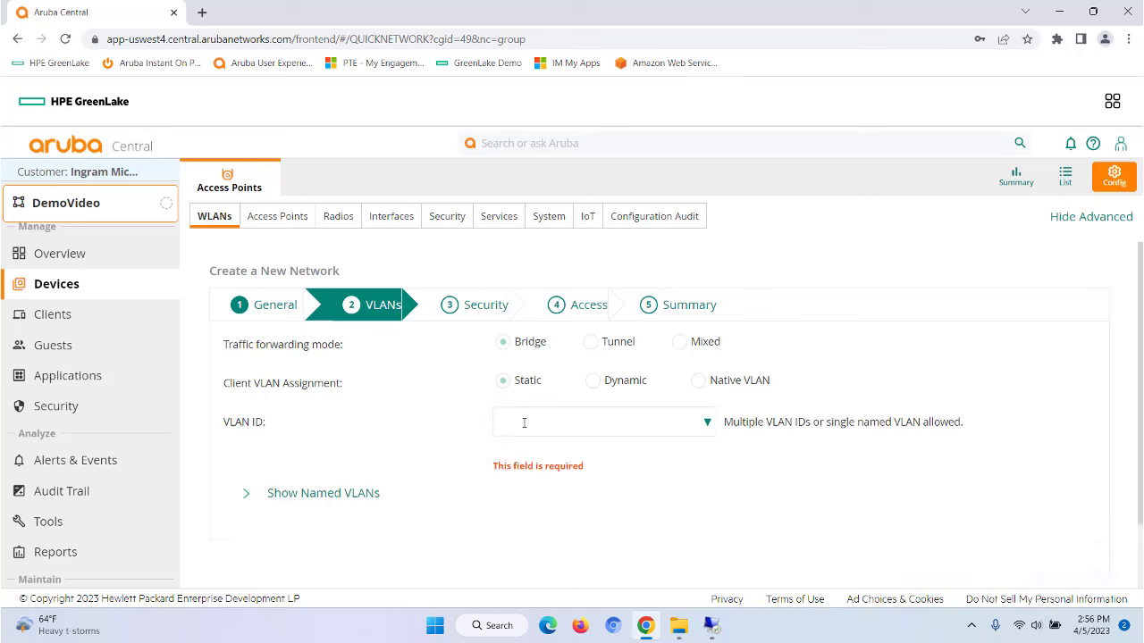
text(82)
click(438, 457)
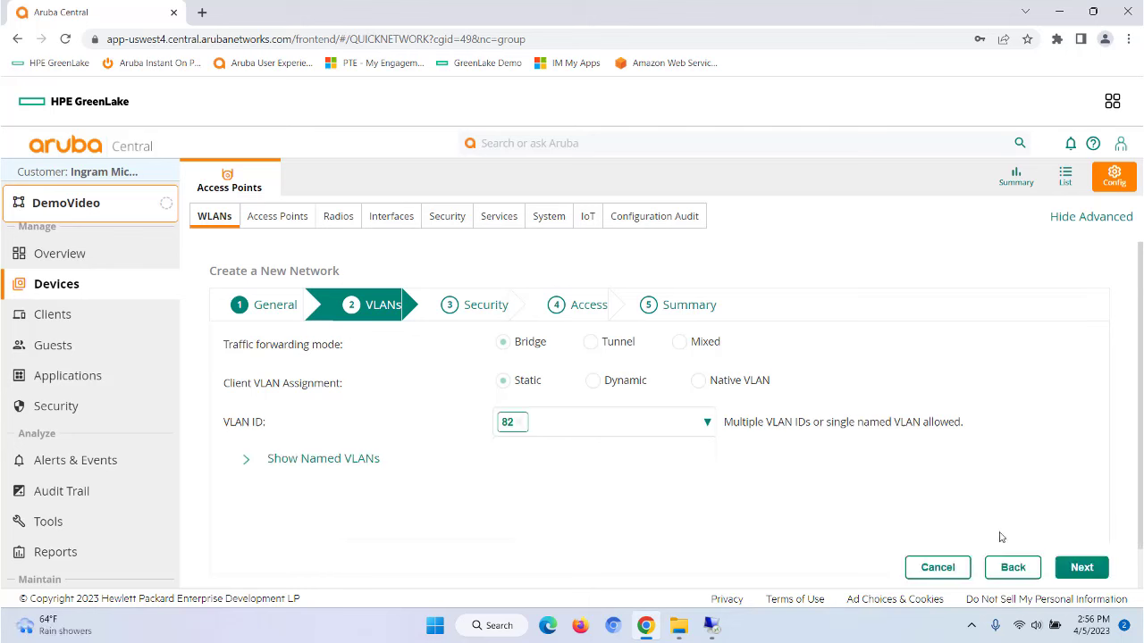
Step: Try the Open, Visitors and Enterprise security levels, browsing authentication servers without adding one
click(1082, 567)
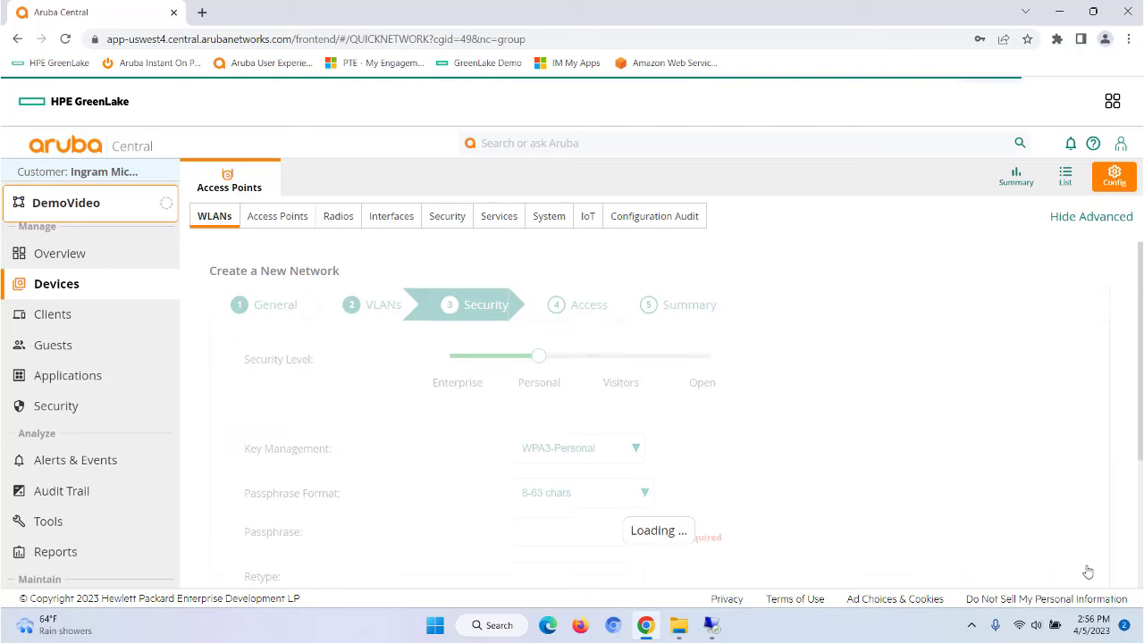
scroll(1039, 447, down, 1)
scroll(1039, 448, up, 1)
click(705, 359)
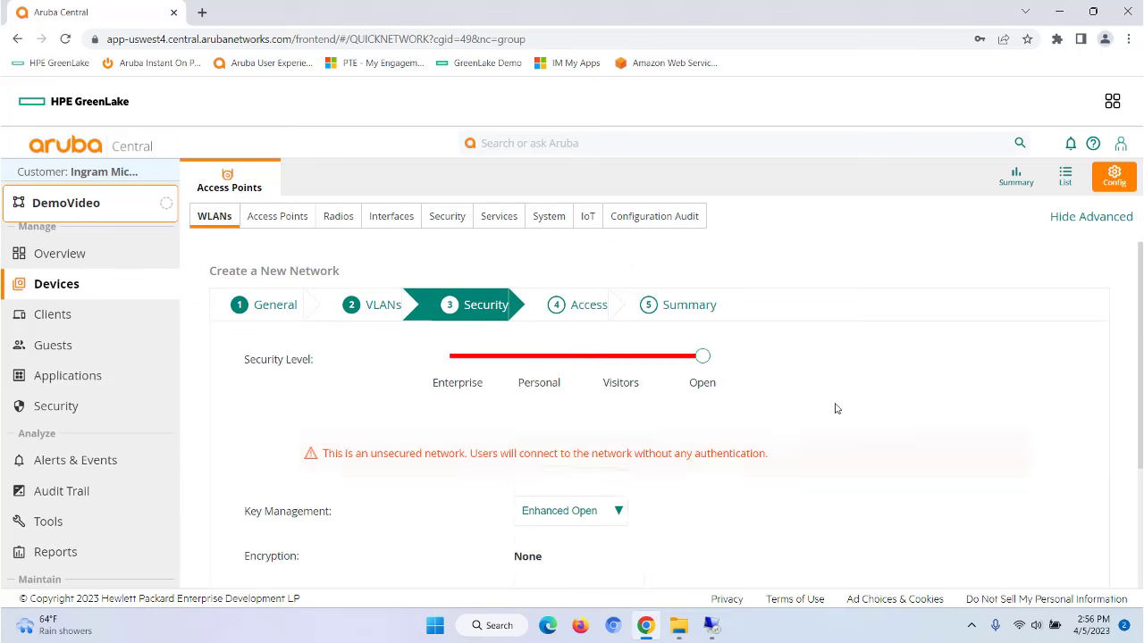
scroll(851, 438, down, 1)
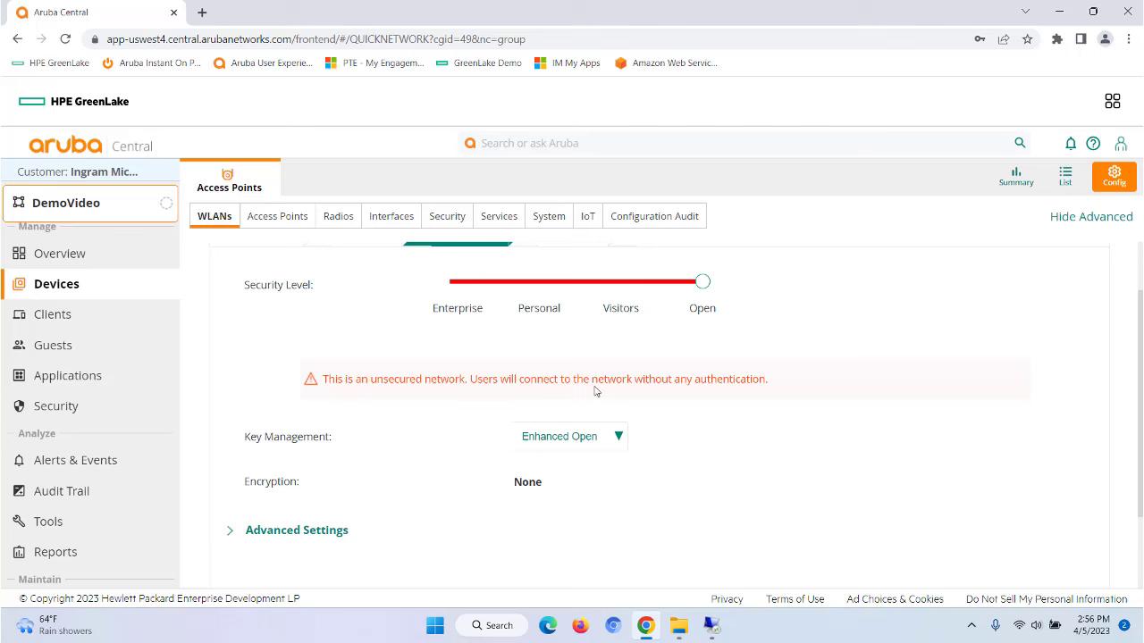
click(620, 309)
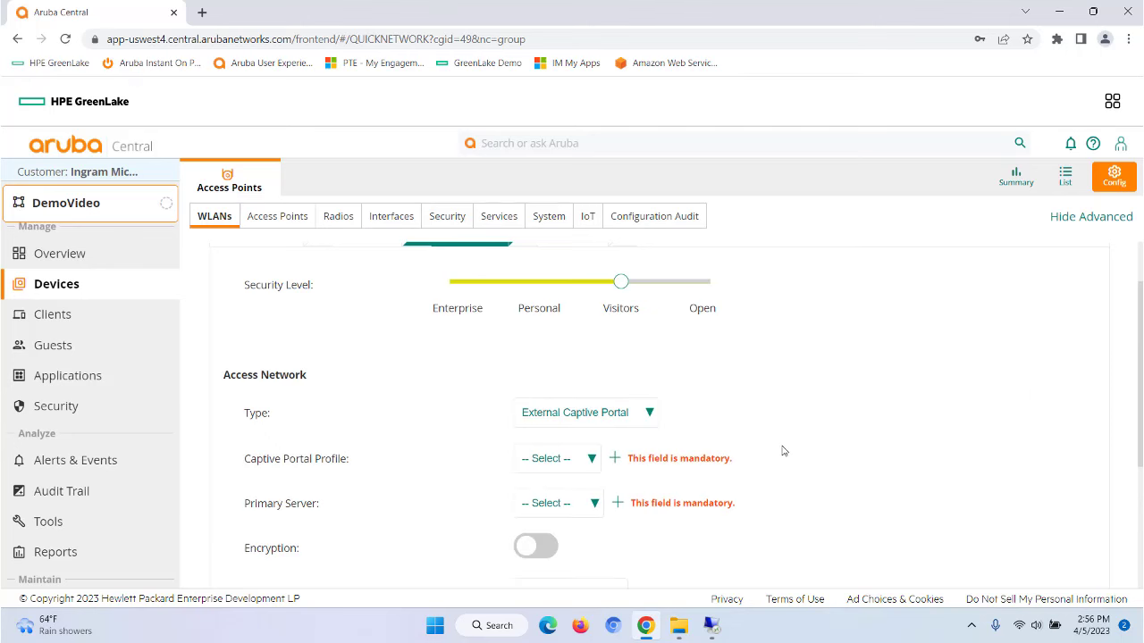
click(540, 309)
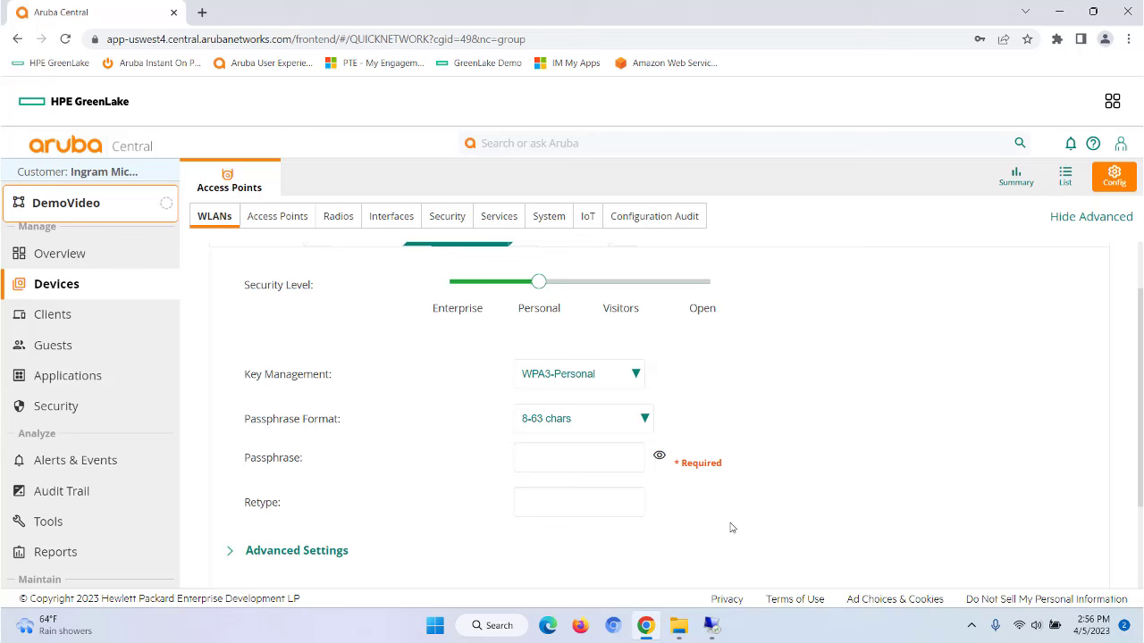
click(454, 284)
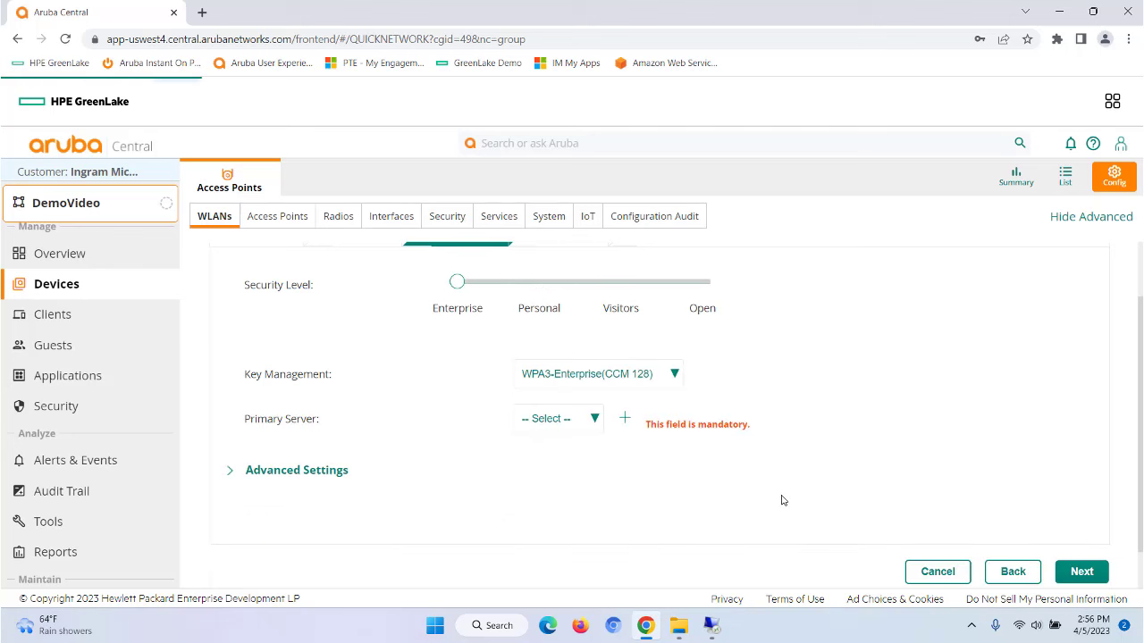
click(625, 417)
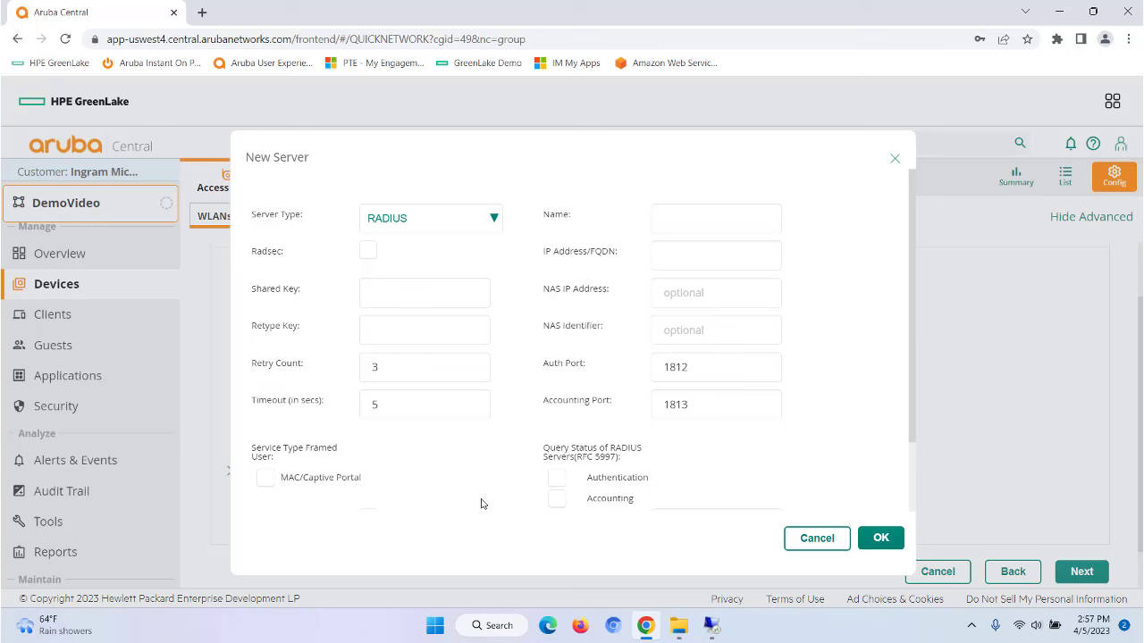
click(813, 539)
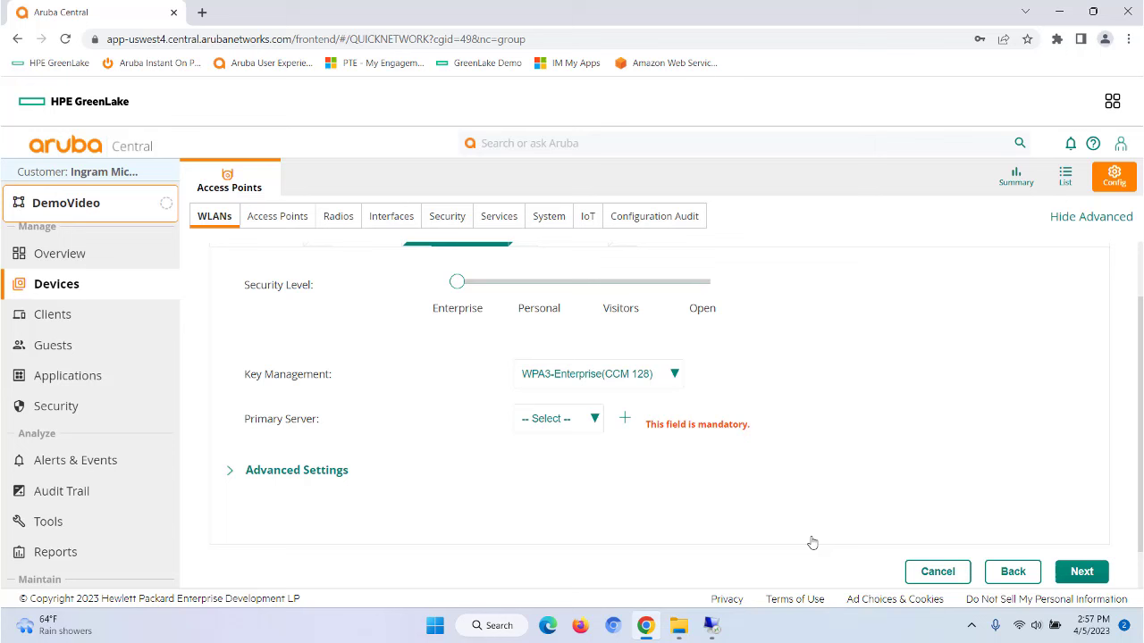
click(595, 420)
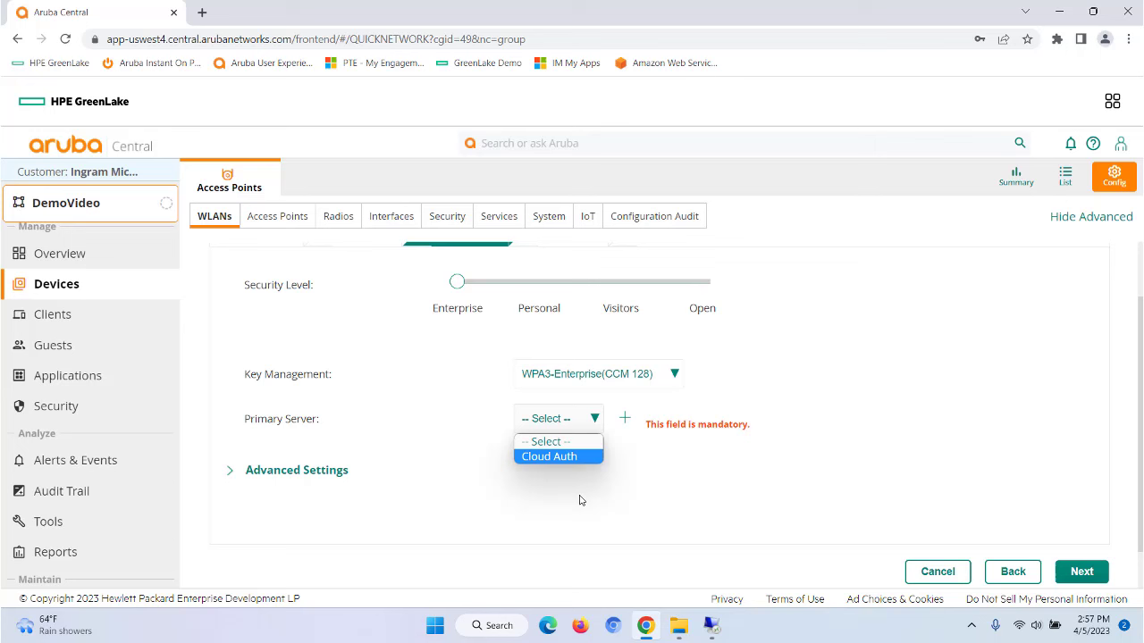
click(644, 509)
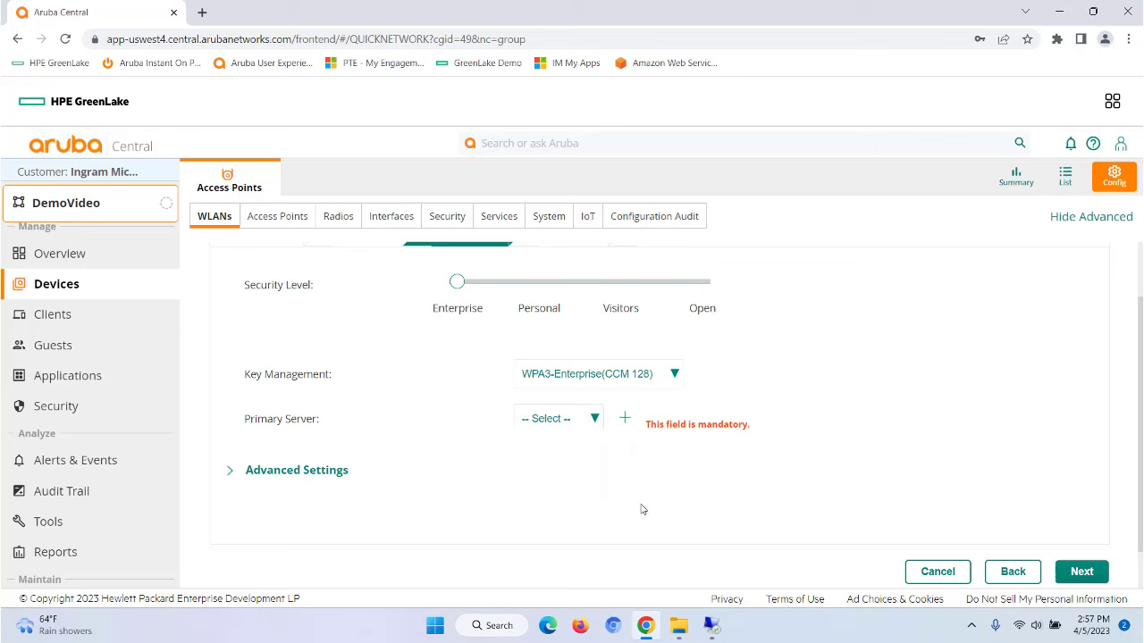
Step: Choose WPA3-Personal security and enter an eight-character network passphrase
click(529, 281)
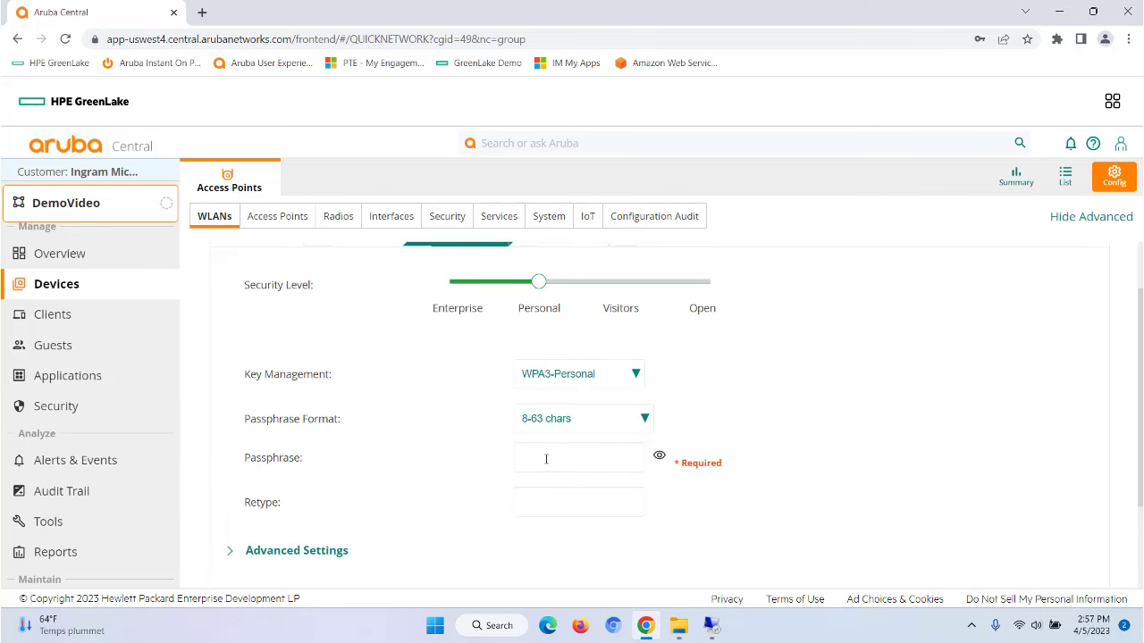
click(546, 460)
text(a)
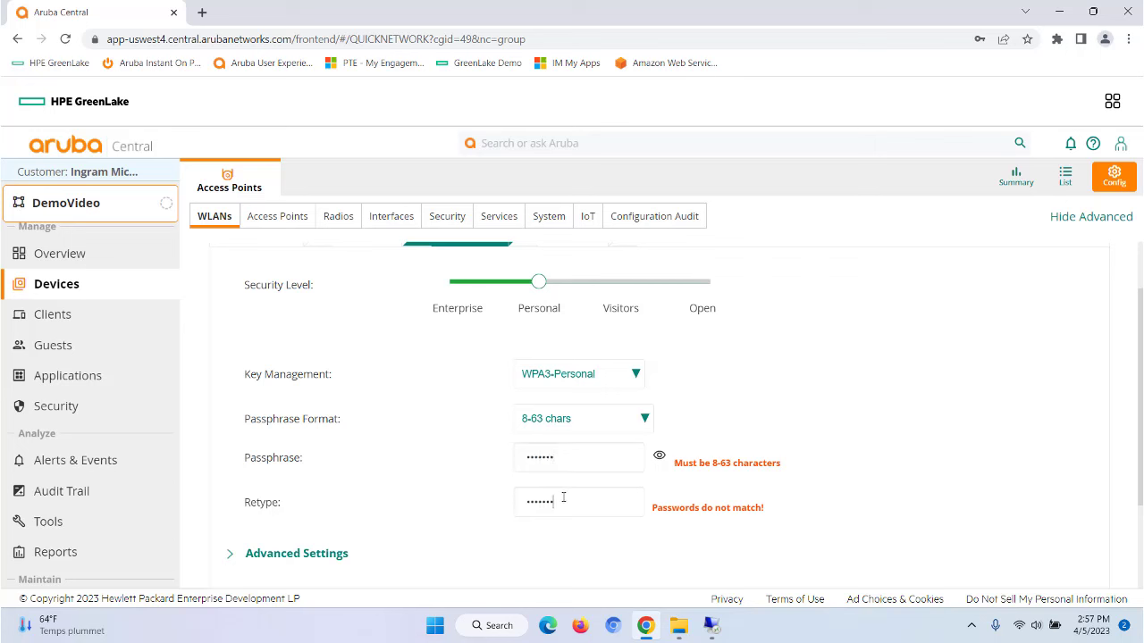
scroll(988, 462, down, 2)
scroll(988, 462, up, 1)
drag(558, 389, 463, 386)
key(BackSpace)
text(ar)
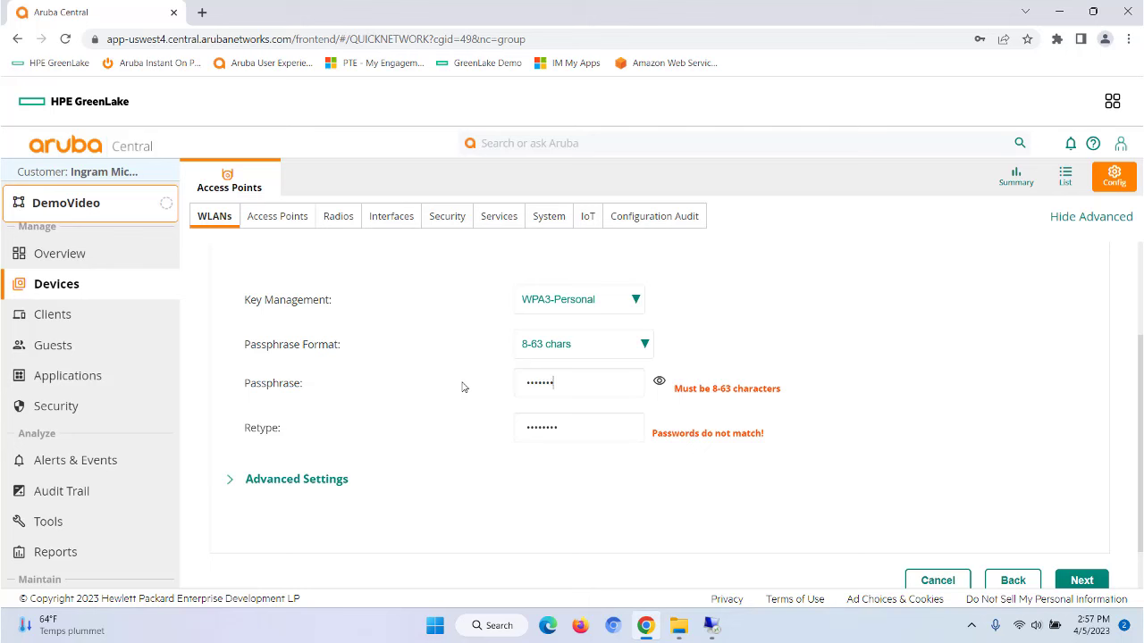
text(3)
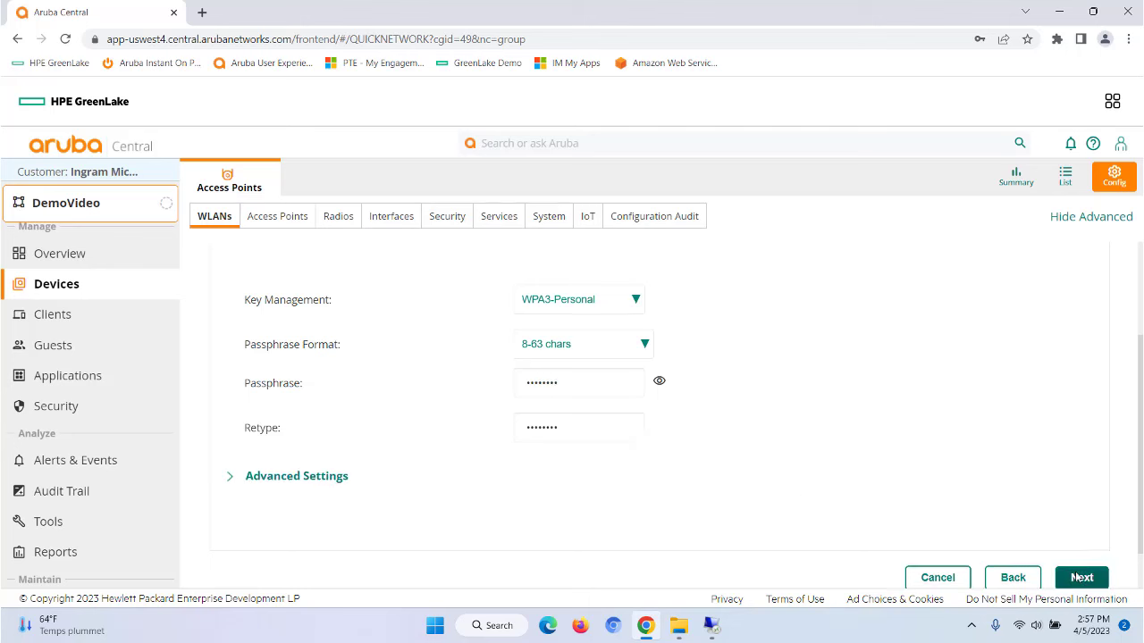
click(1076, 580)
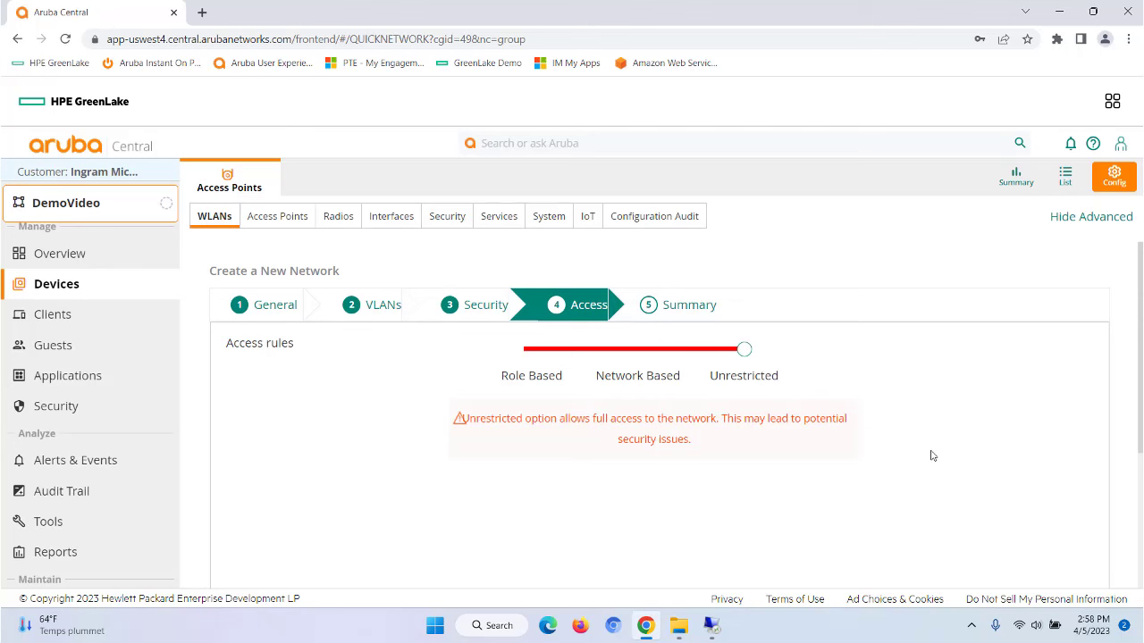
Step: Finish the network wizard from Access through Summary and dismiss the success message
scroll(932, 456, down, 5)
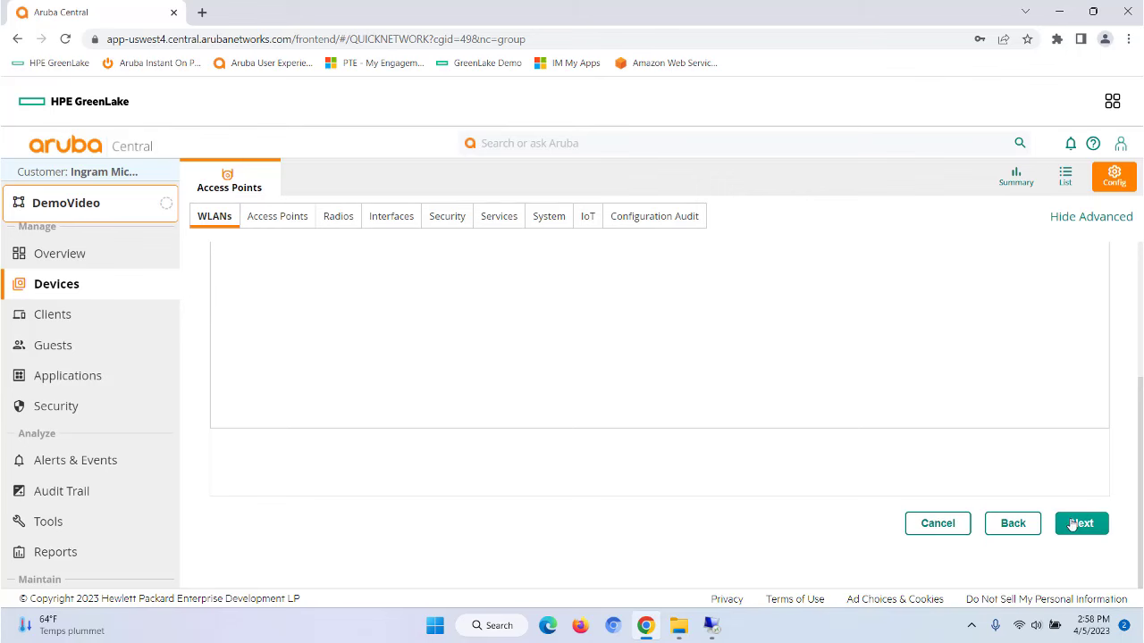
click(1075, 524)
scroll(855, 364, down, 4)
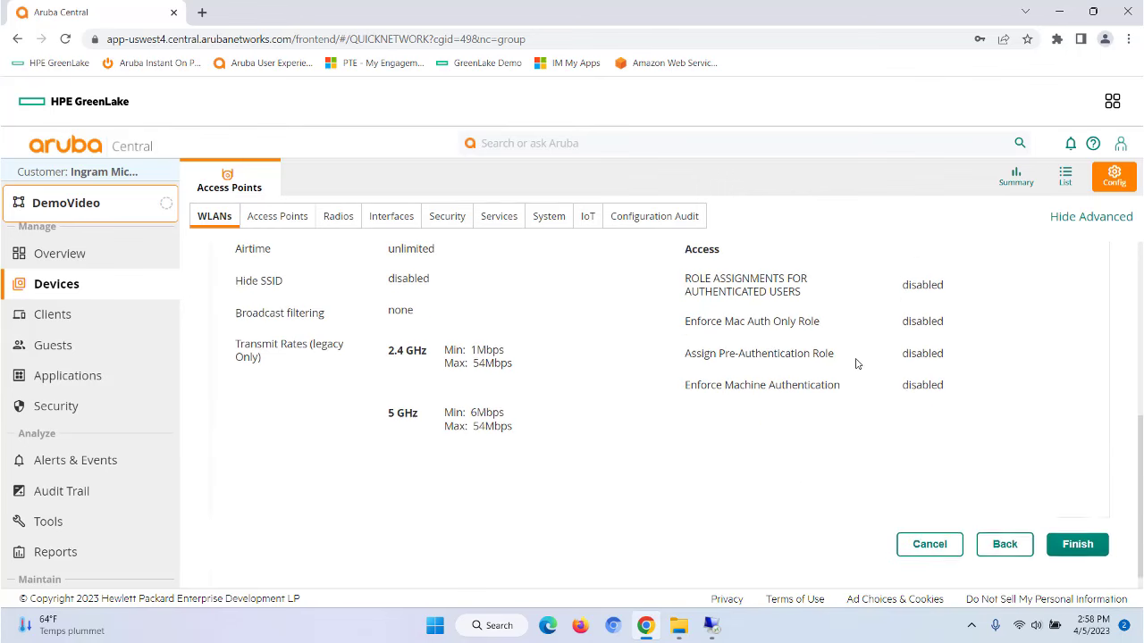
click(1077, 525)
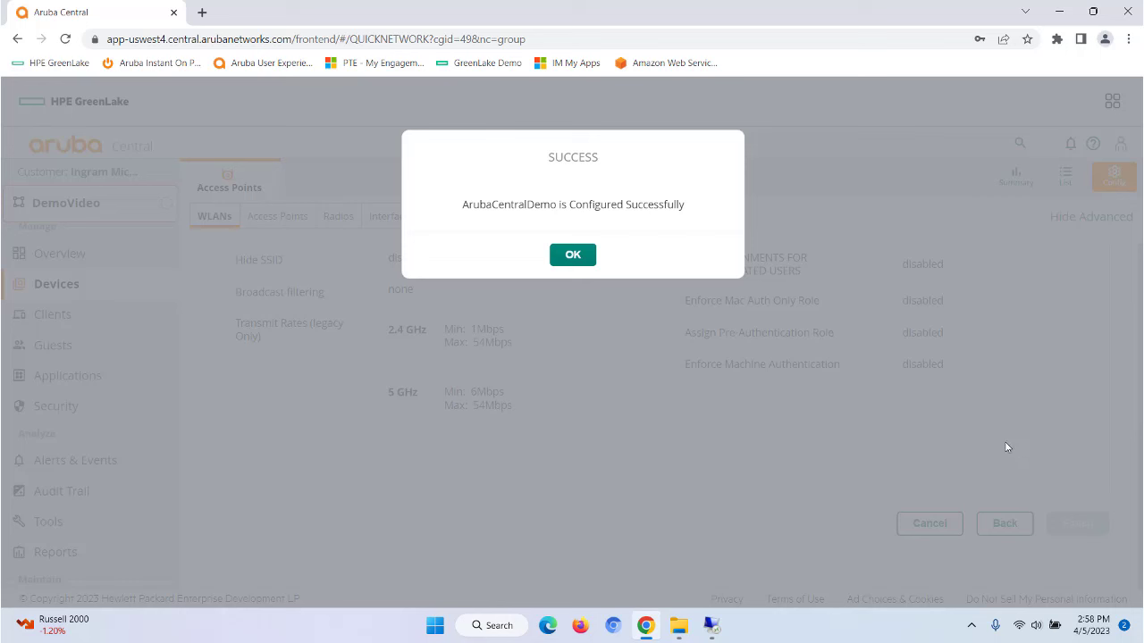
click(557, 260)
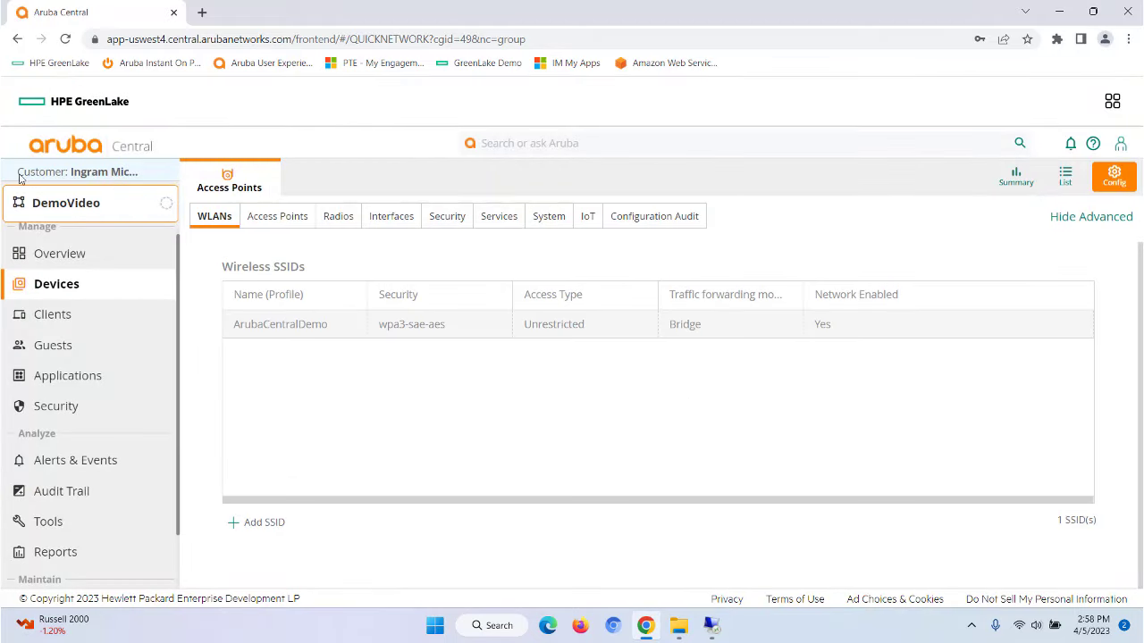
Step: Leave the group scope unchanged and bring the Remote Desktop session forward
click(72, 206)
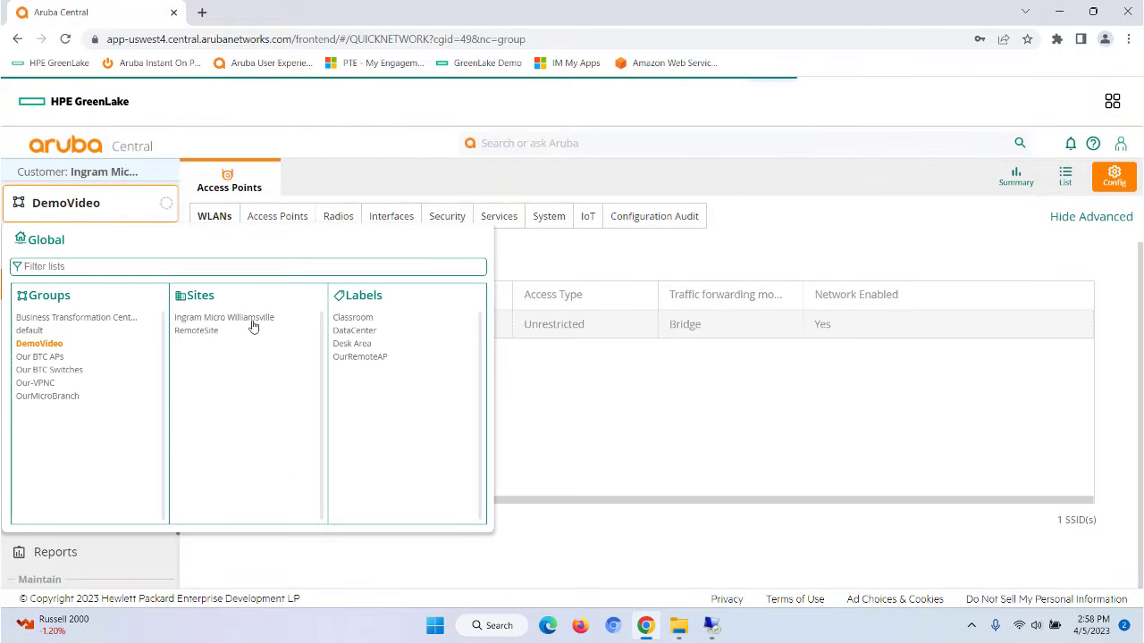
click(583, 424)
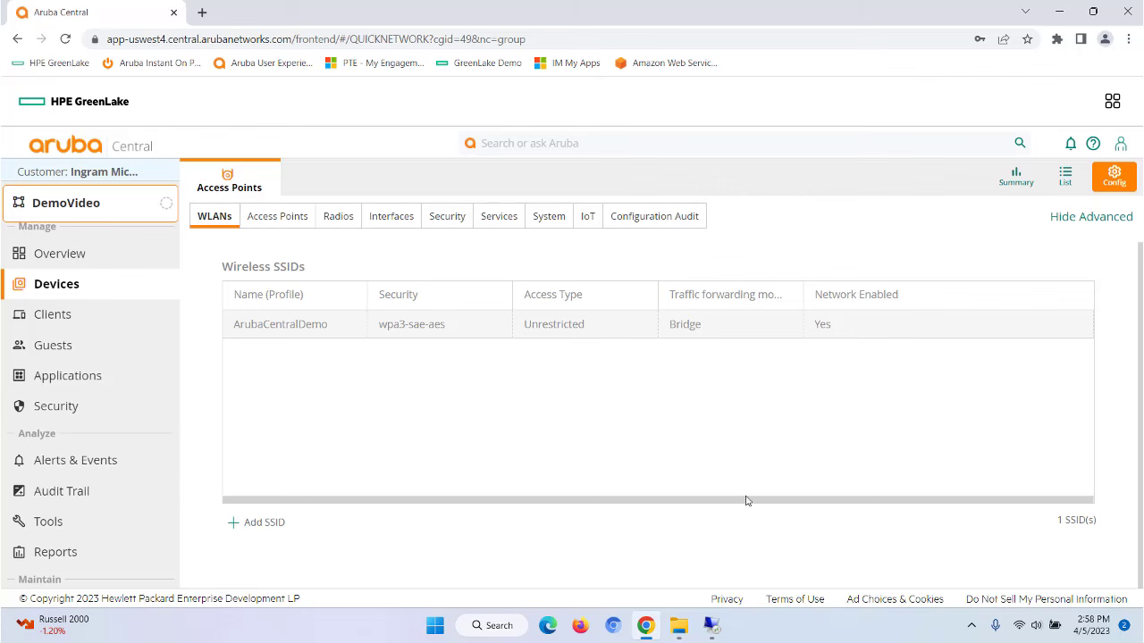
click(711, 626)
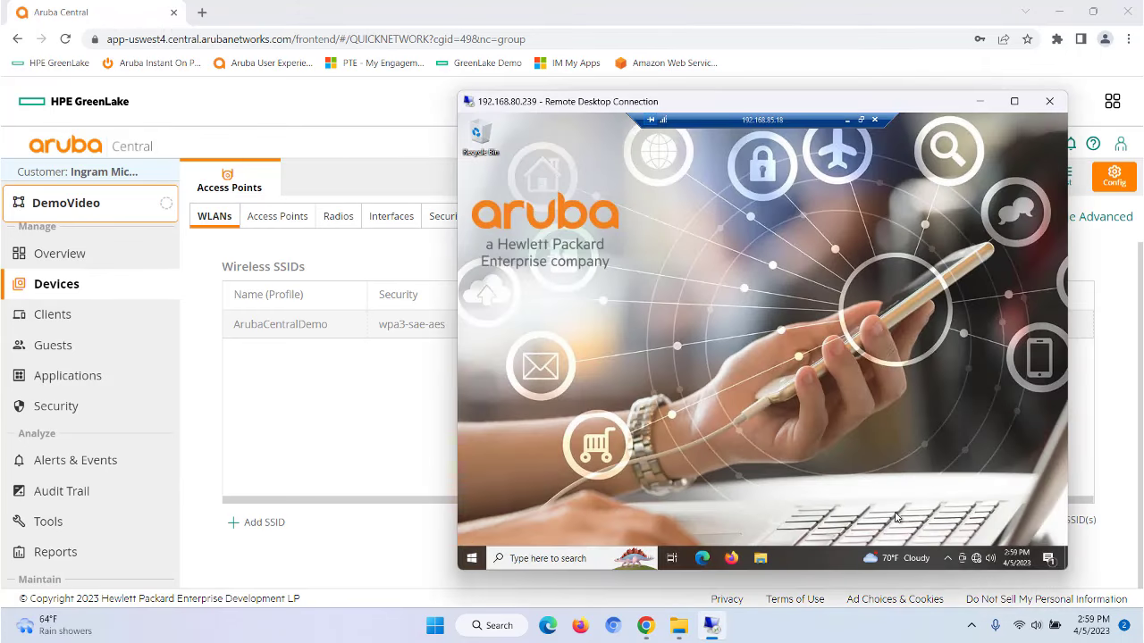
Step: Connect the remote PC to ArubaCentralDemo with its security key, then close the Wi-Fi panel
click(977, 559)
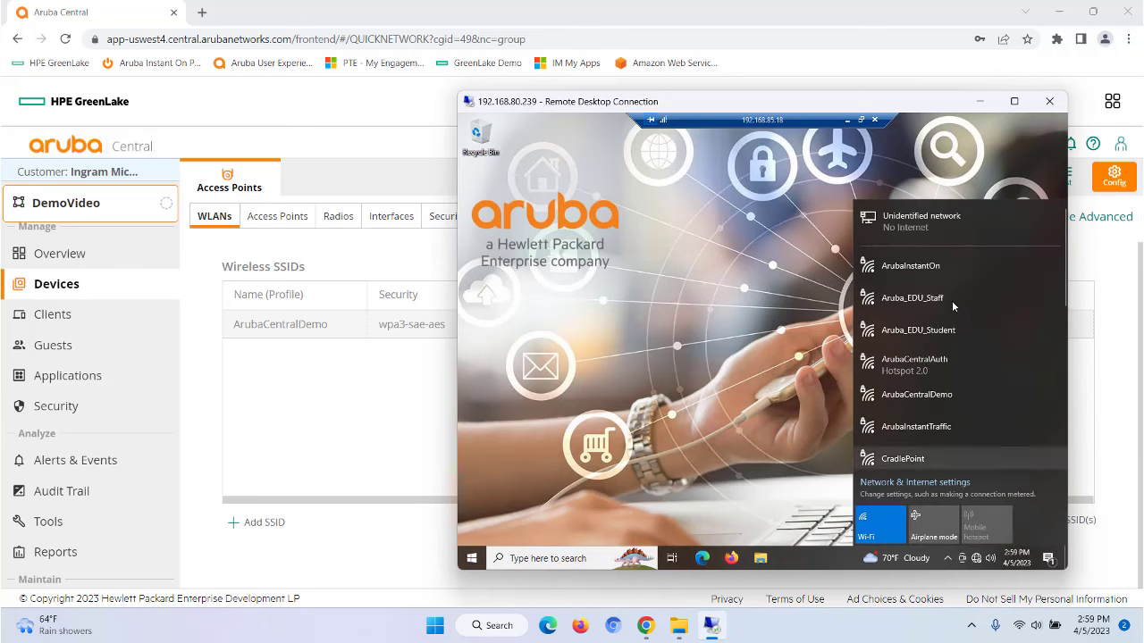
click(938, 398)
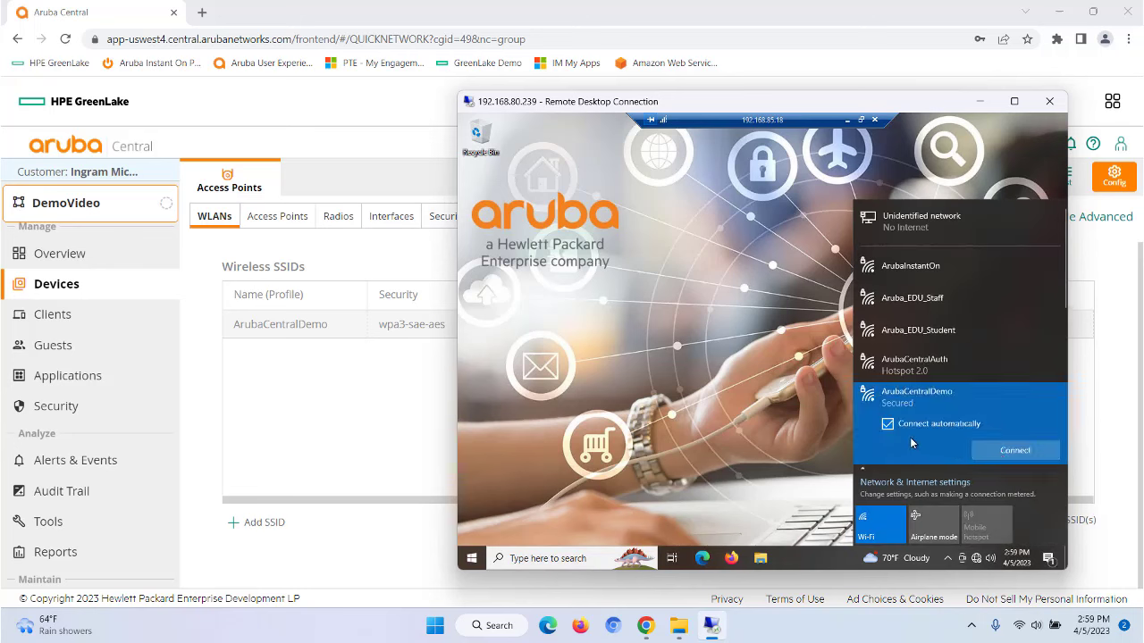
click(1002, 458)
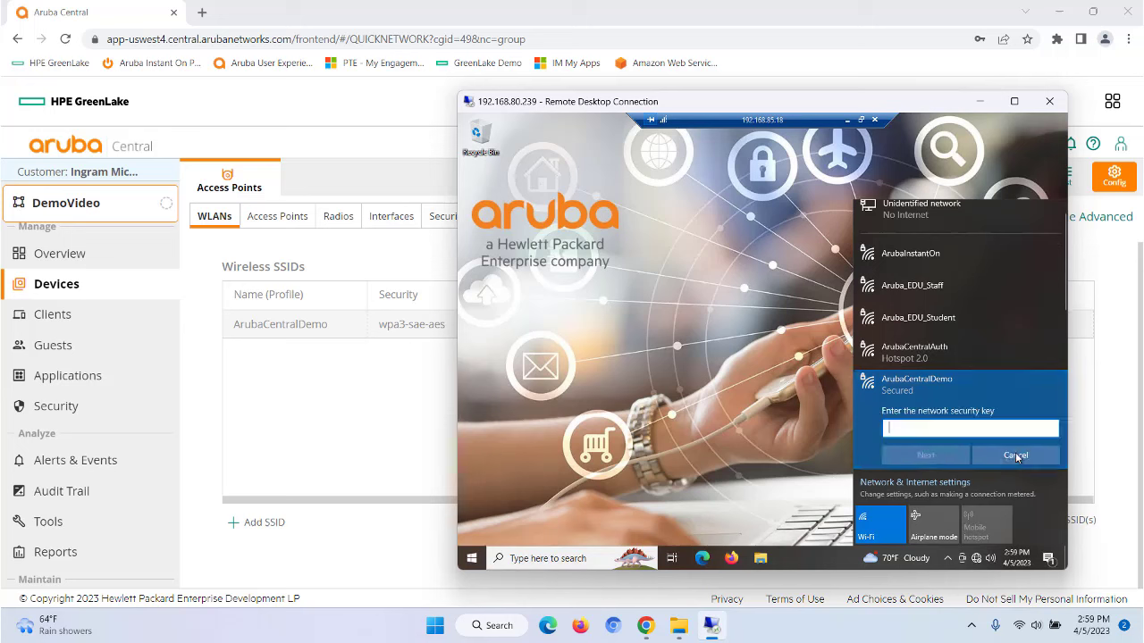
text(aaa)
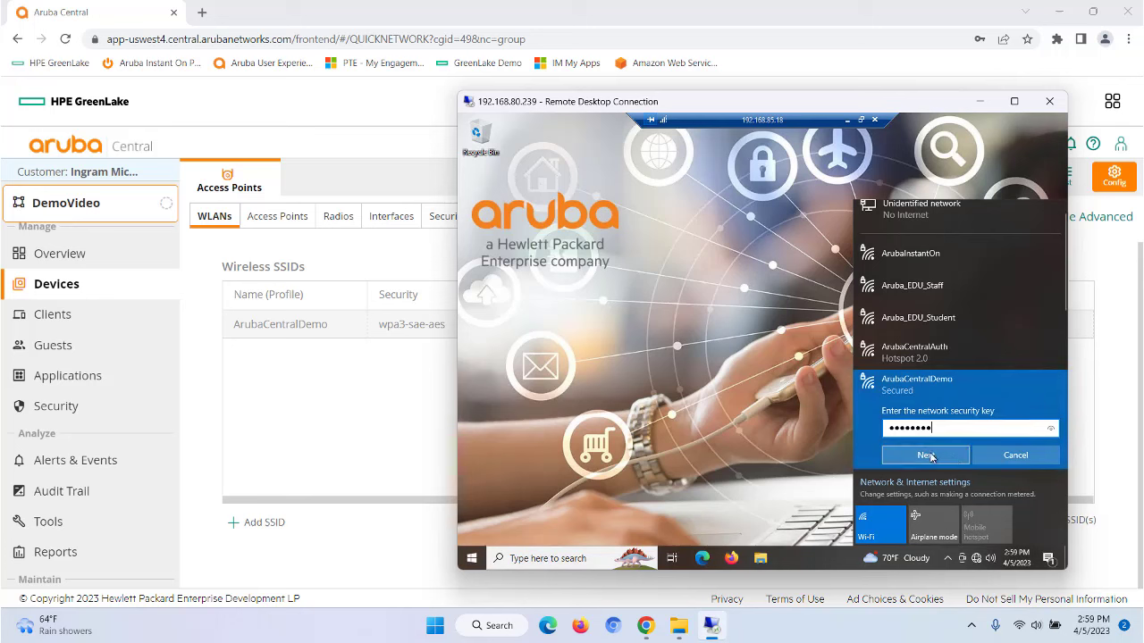
click(928, 456)
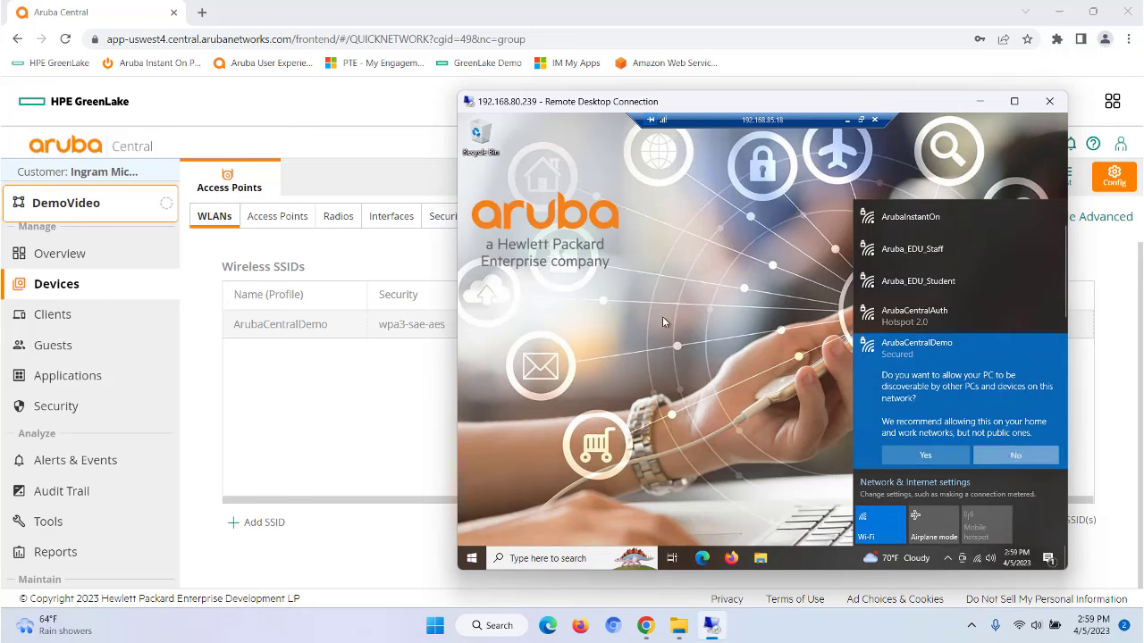
key(Return)
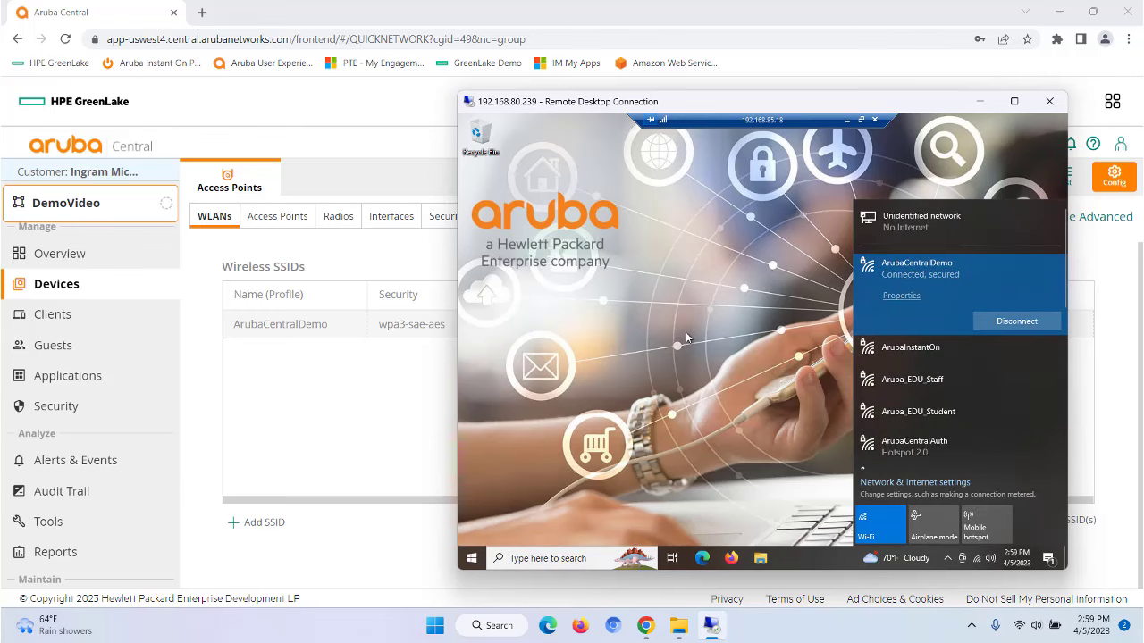
click(645, 293)
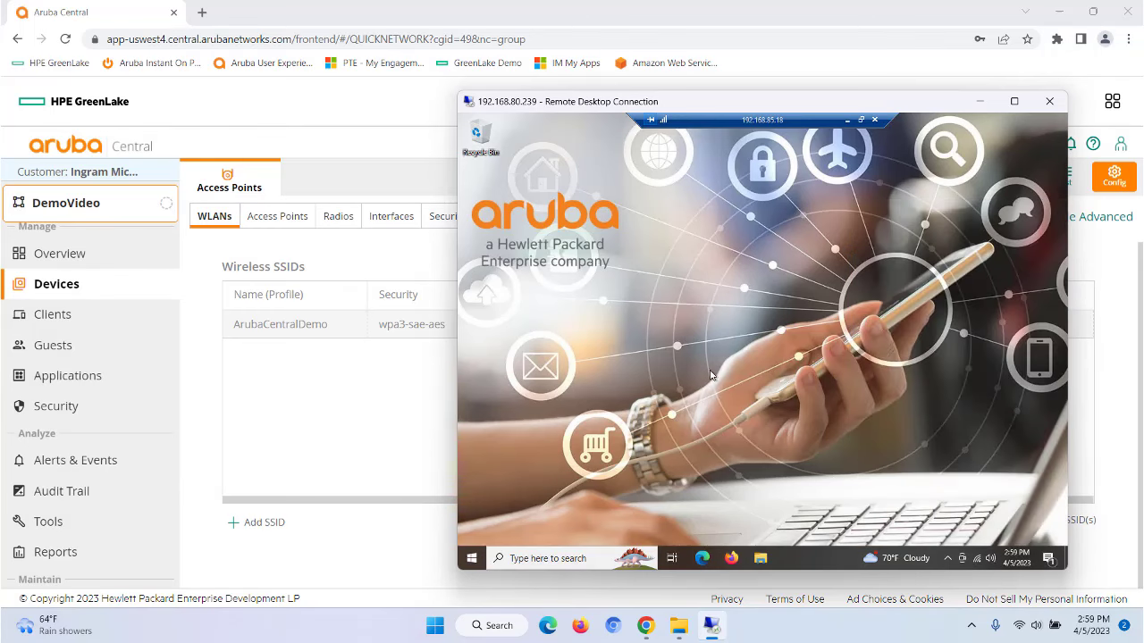
Step: Launch Edge and load abcnews.go.com and foxnews.com in separate tabs
click(702, 558)
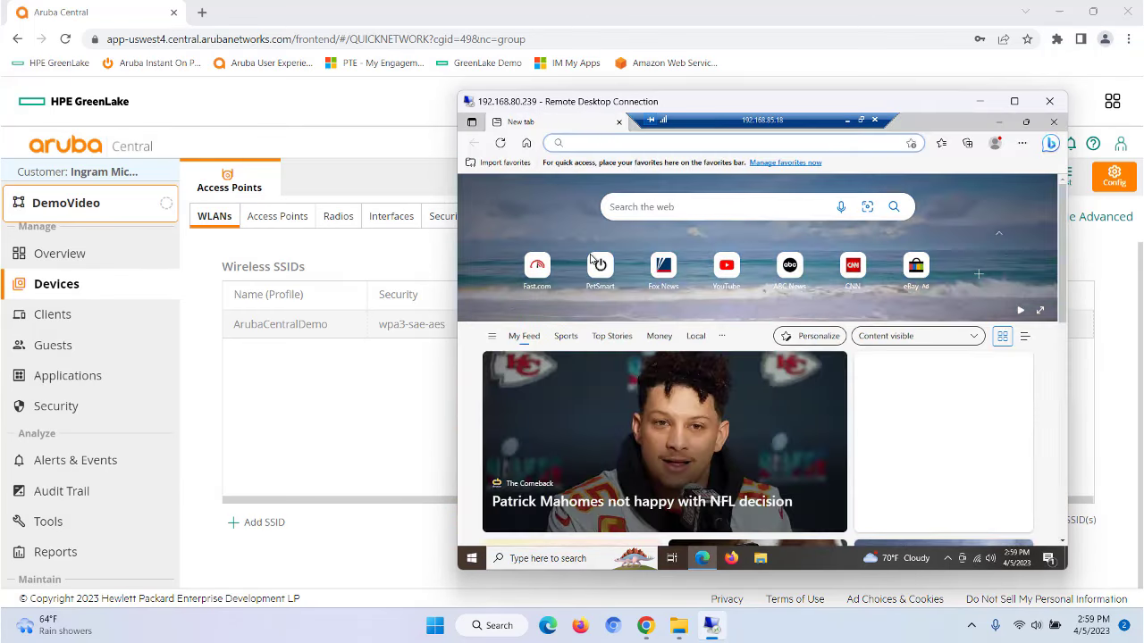
click(586, 141)
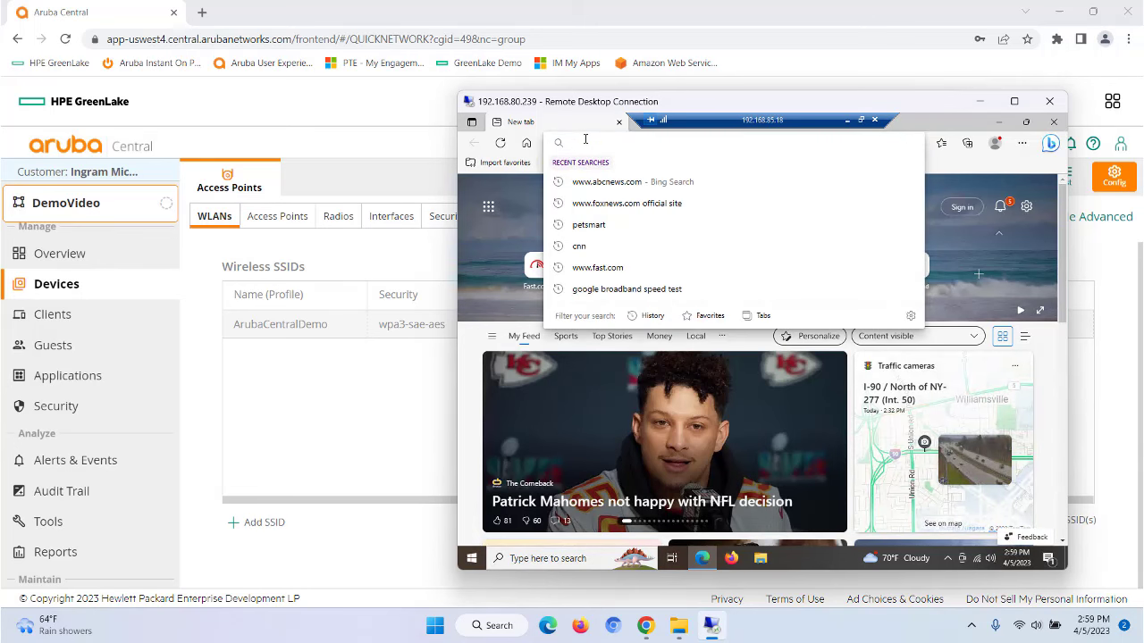
text(ab)
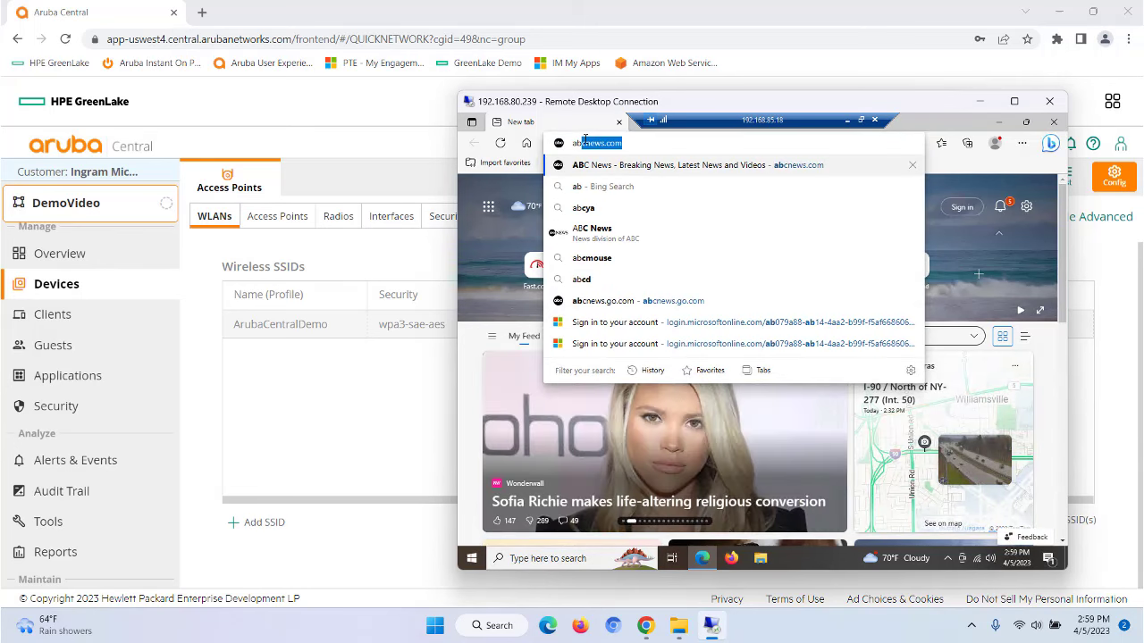
text(cnews.go.com)
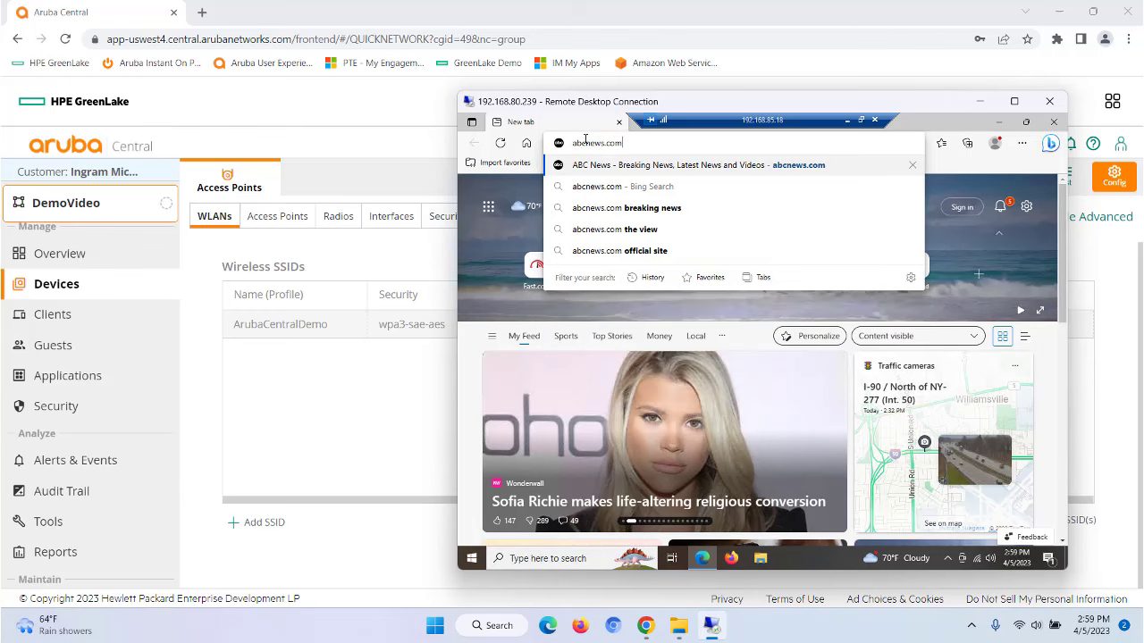
key(Return)
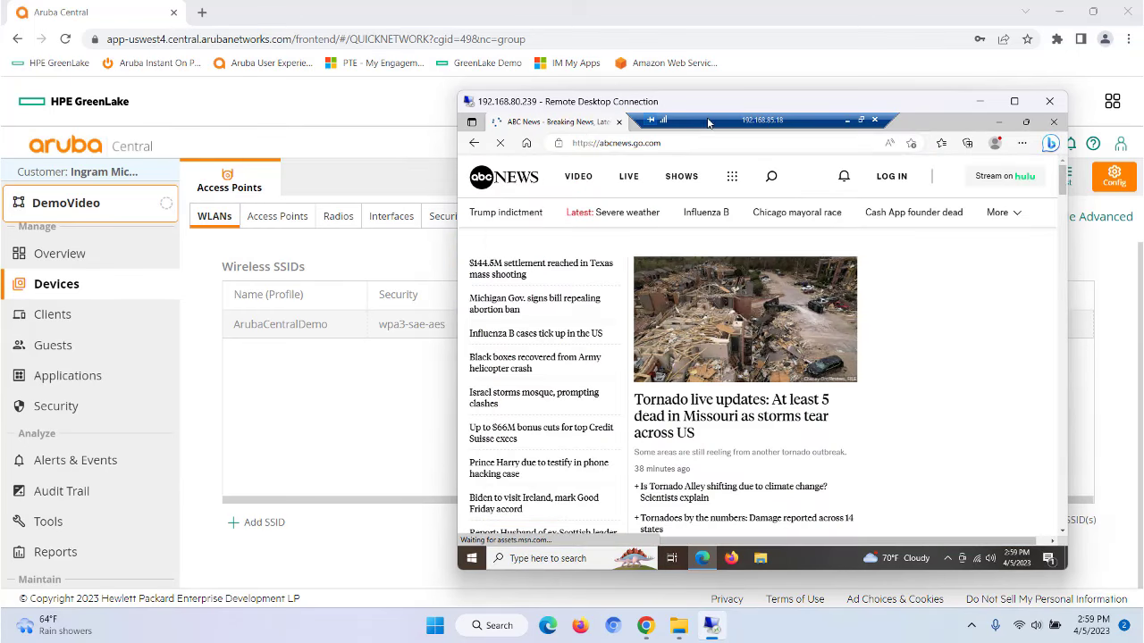
click(639, 122)
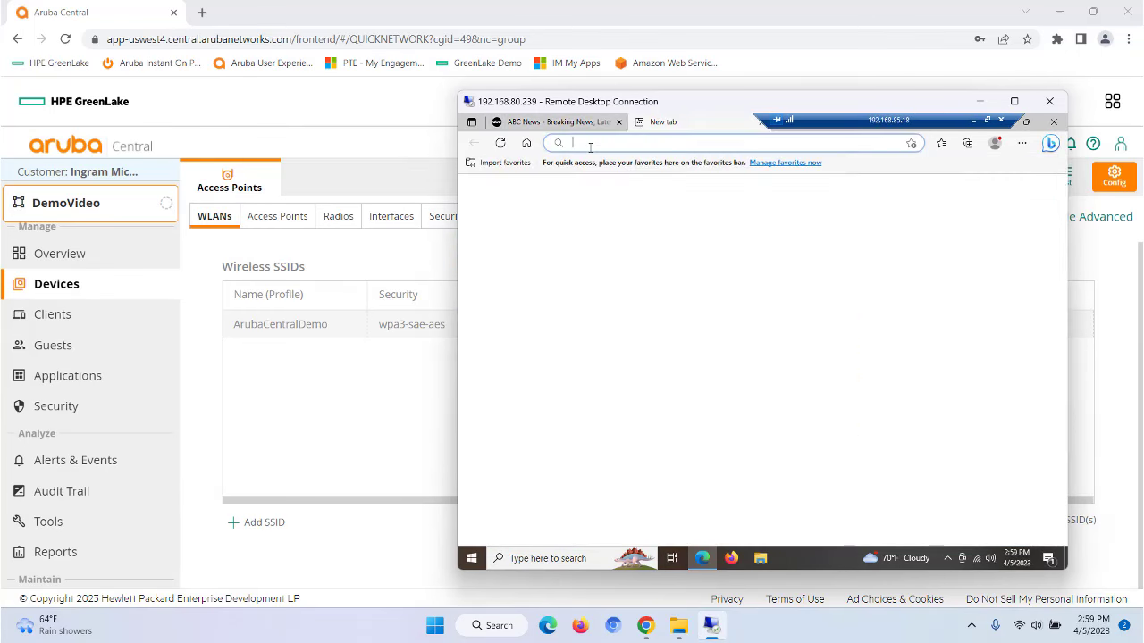
text(fox)
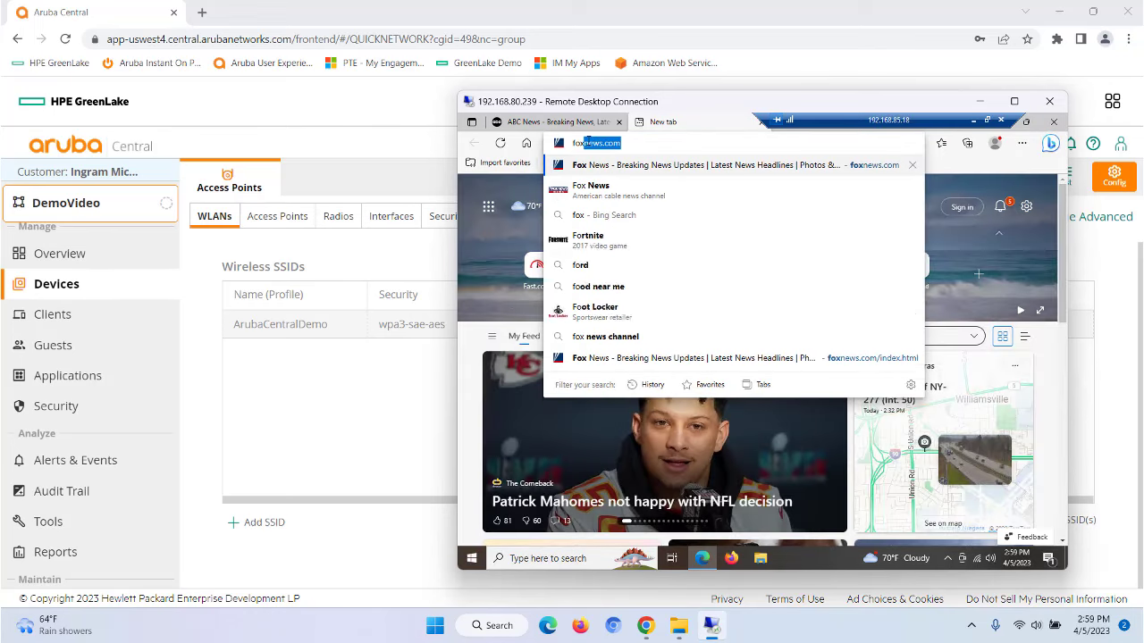
text(news.com)
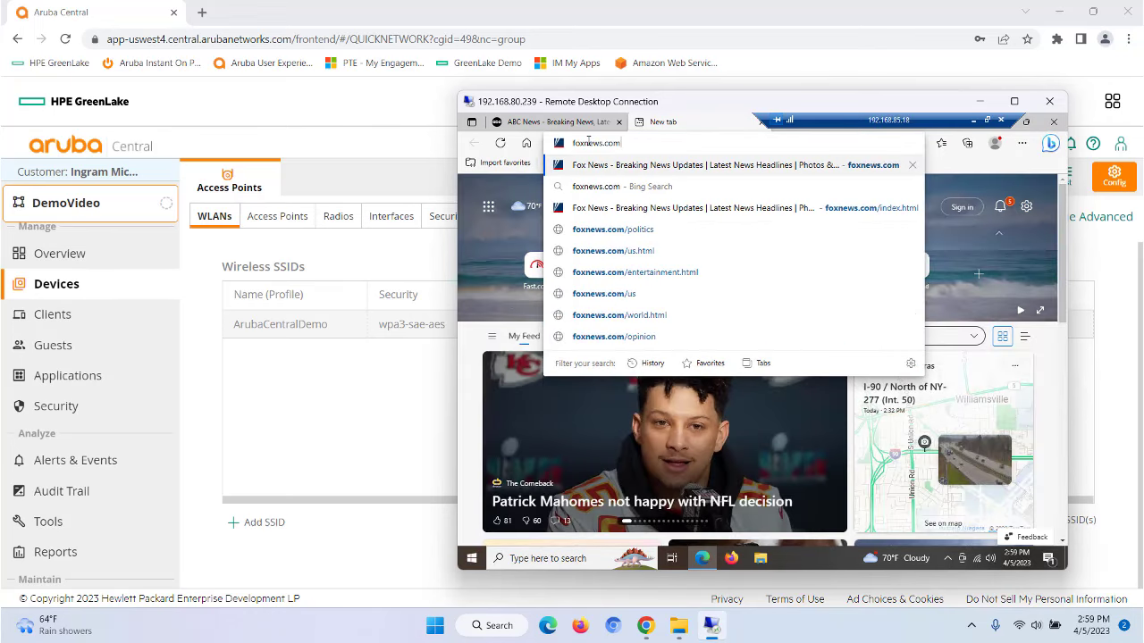
key(Return)
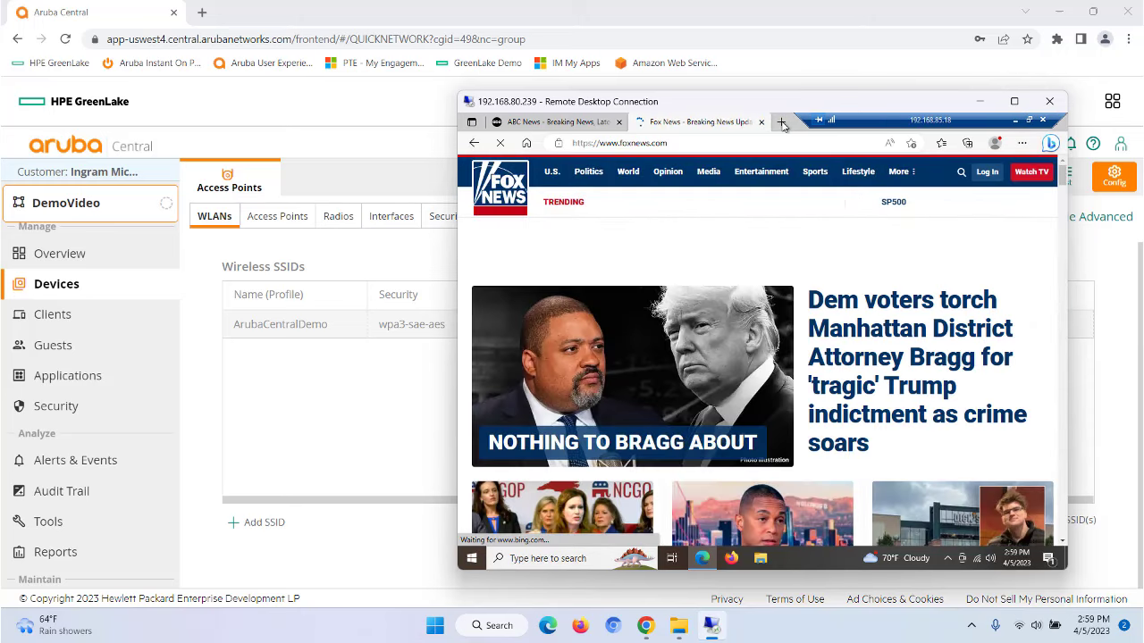
Step: Run a fast.com speed test (26 Mbps) and load petsmart.com in new tabs
click(781, 122)
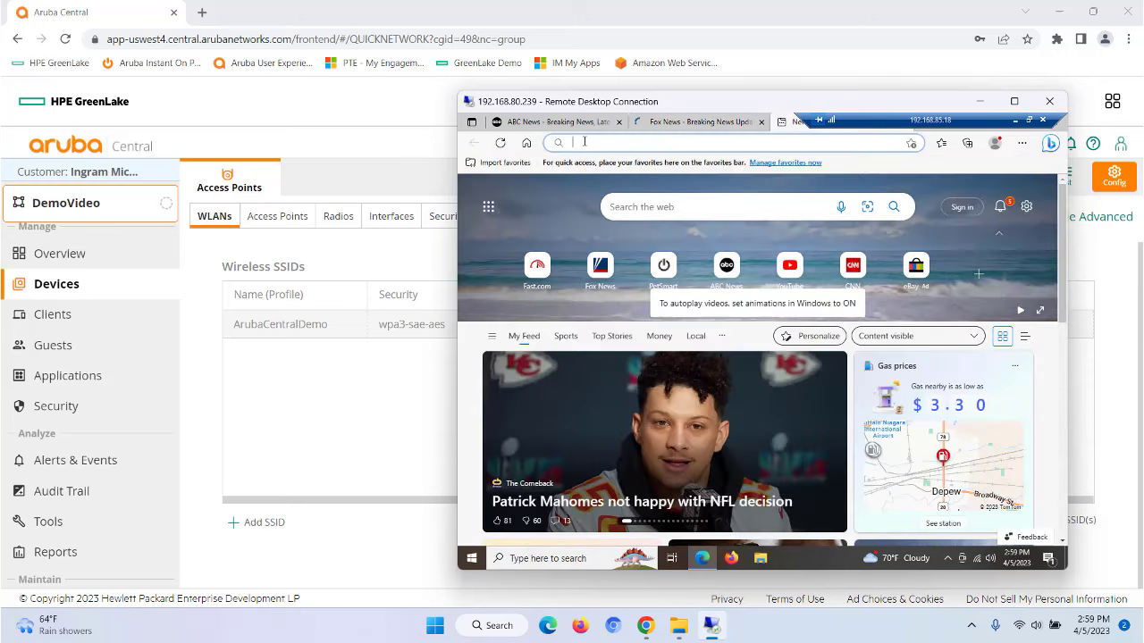
click(585, 142)
text(fst)
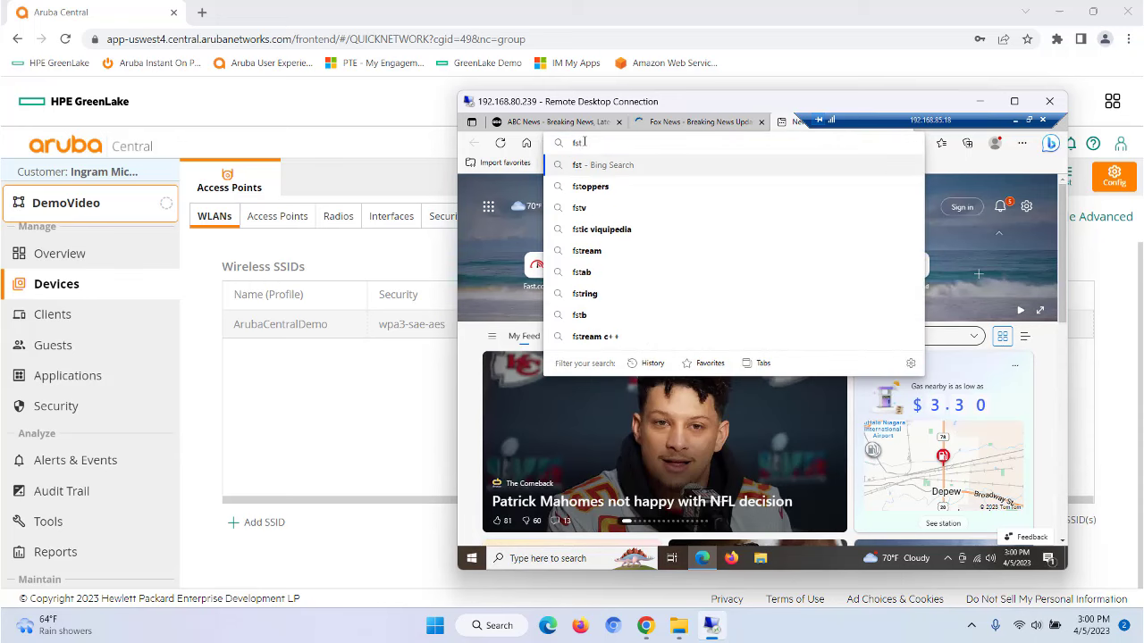
key(BackSpace)
key(BackSpace)
text(ast.com)
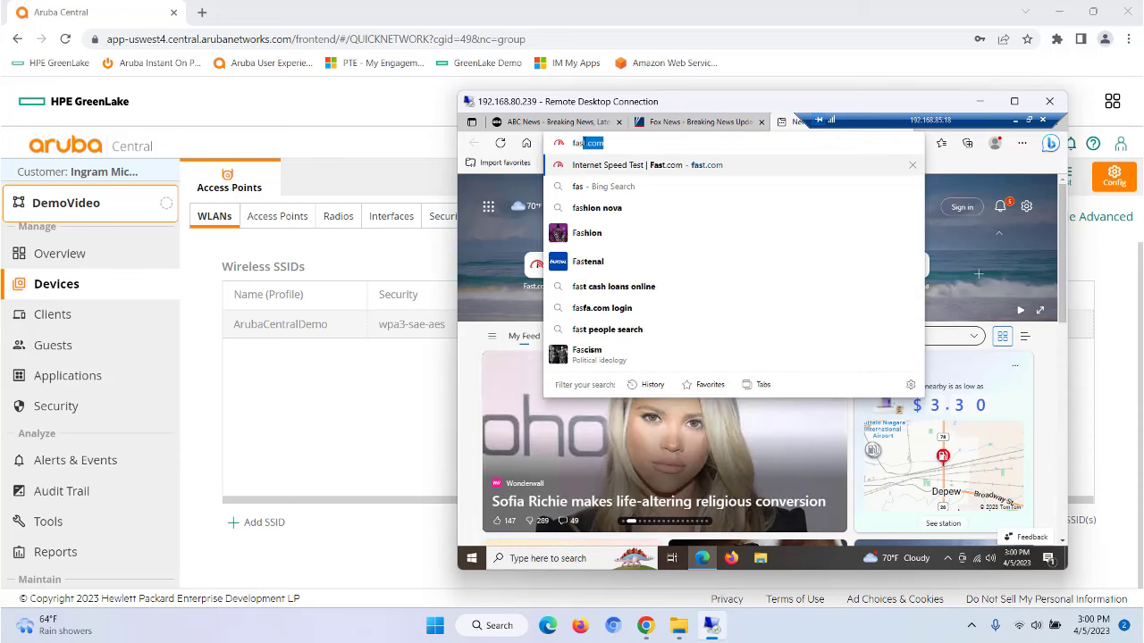
key(Return)
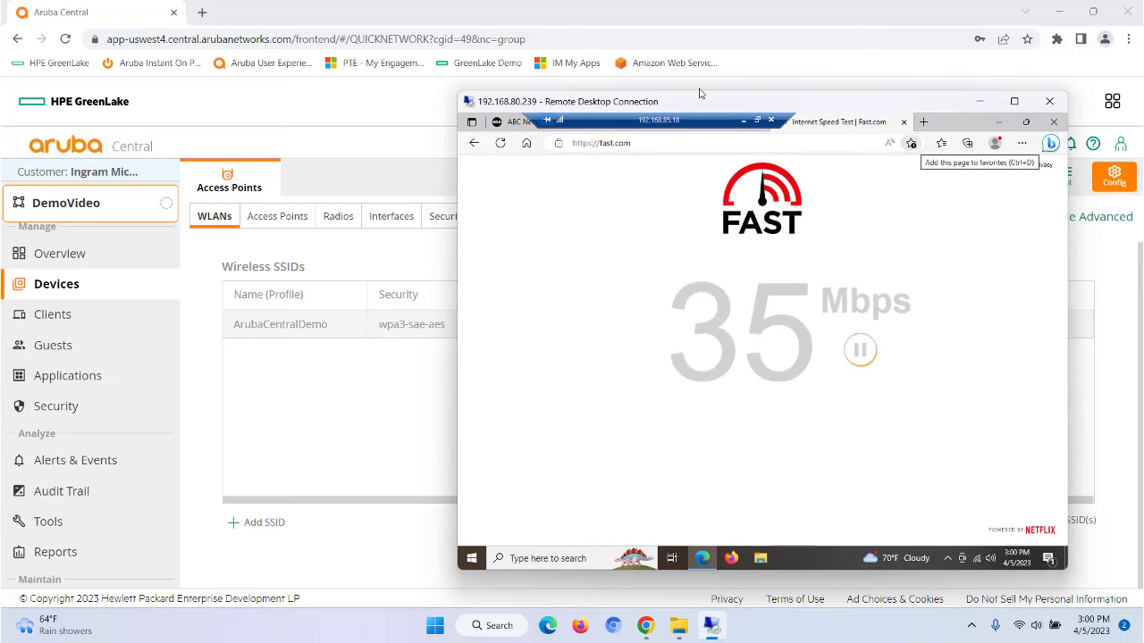
click(923, 121)
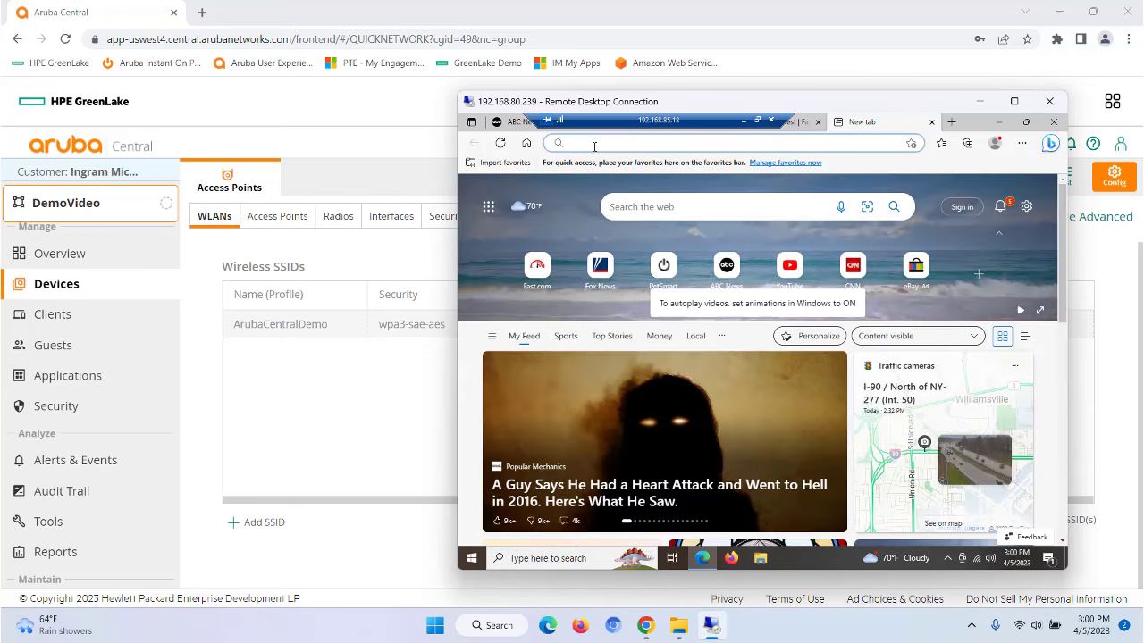
click(594, 142)
text(pet)
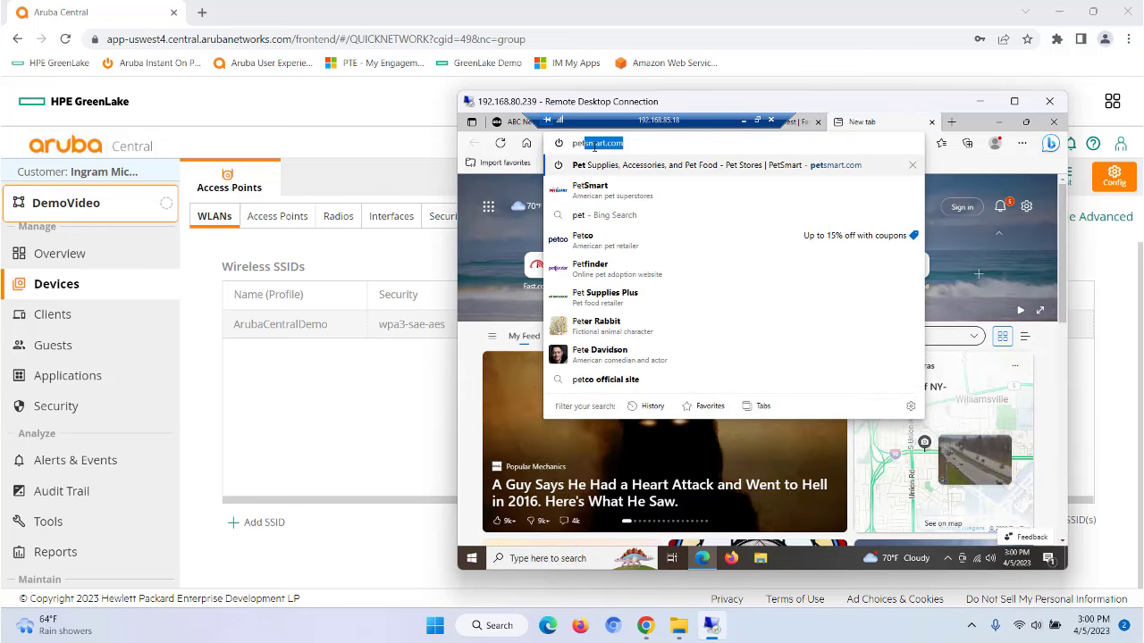
text(smart.com)
key(Return)
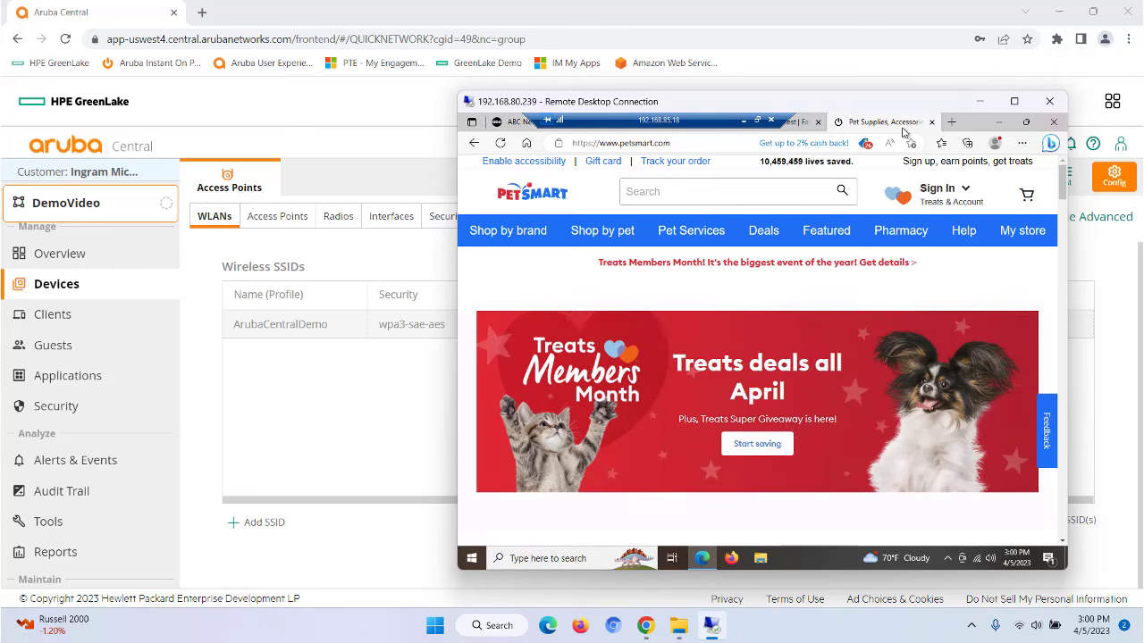
Step: Close the PetSmart, Fast.com and ABC News tabs and the browser window
click(931, 122)
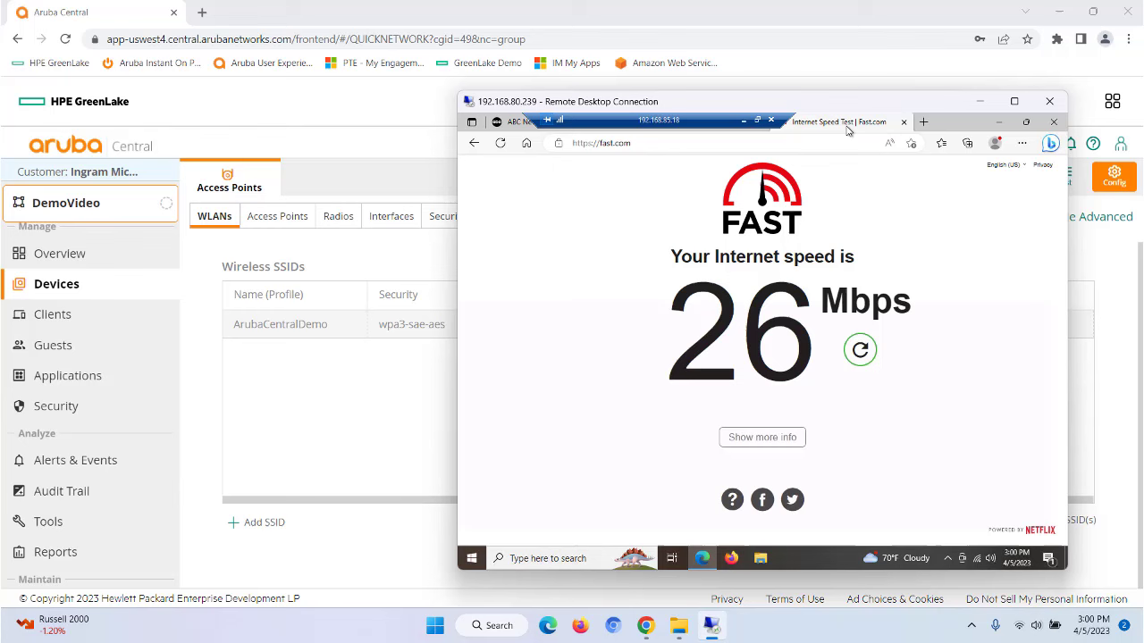
click(904, 123)
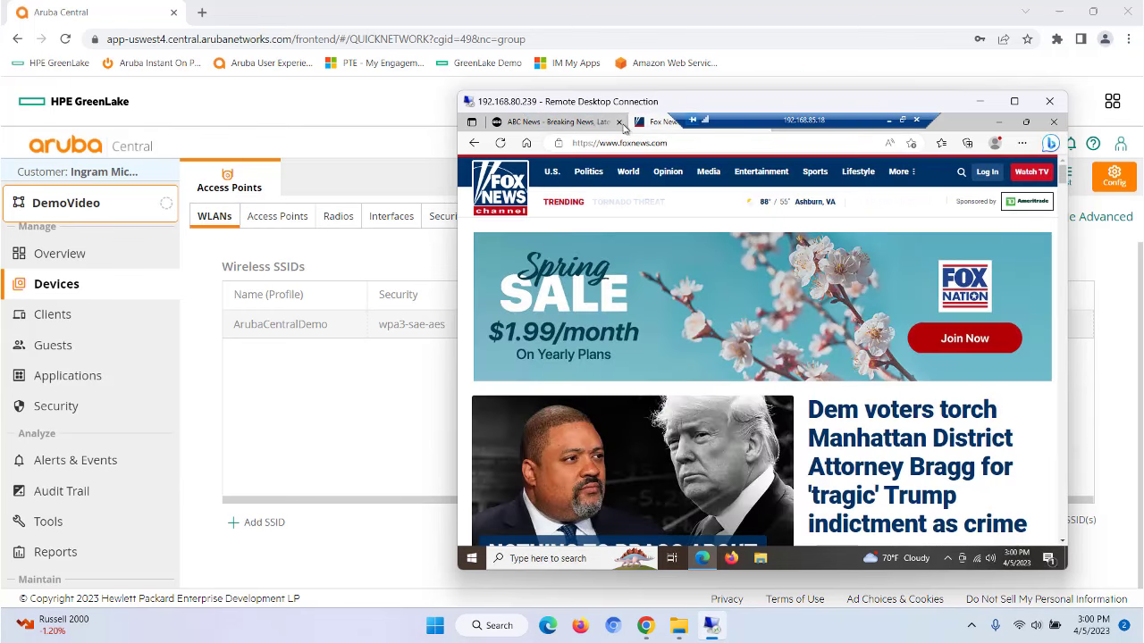
click(618, 121)
click(618, 121)
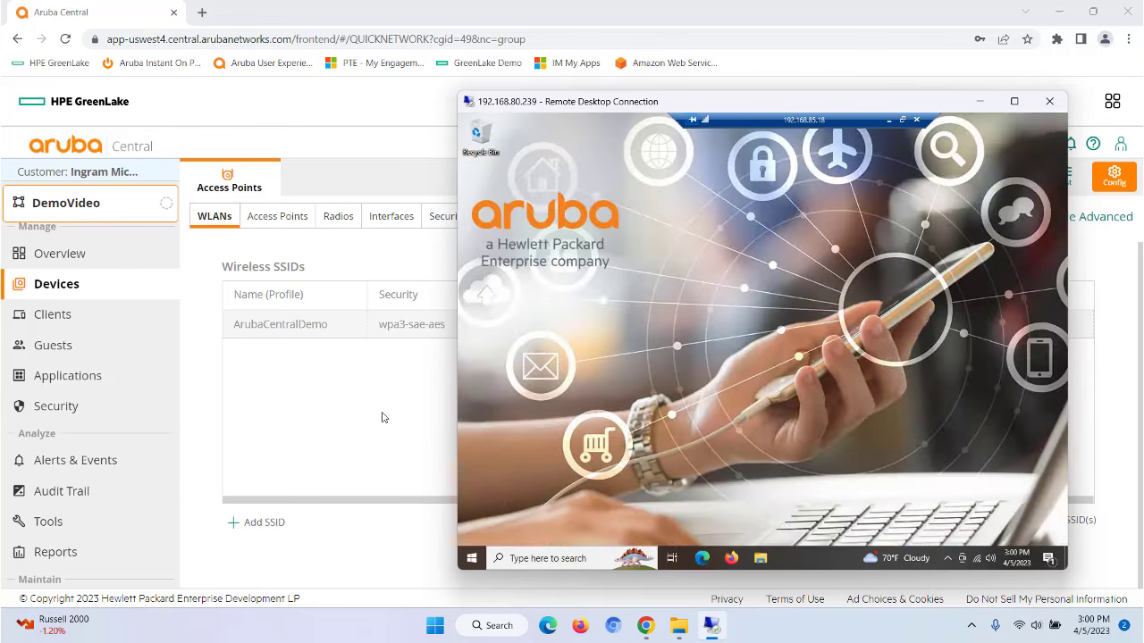
Step: Edit ArubaCentralDemo and switch its access rules to Network Based, allowing any to all destinations
click(319, 416)
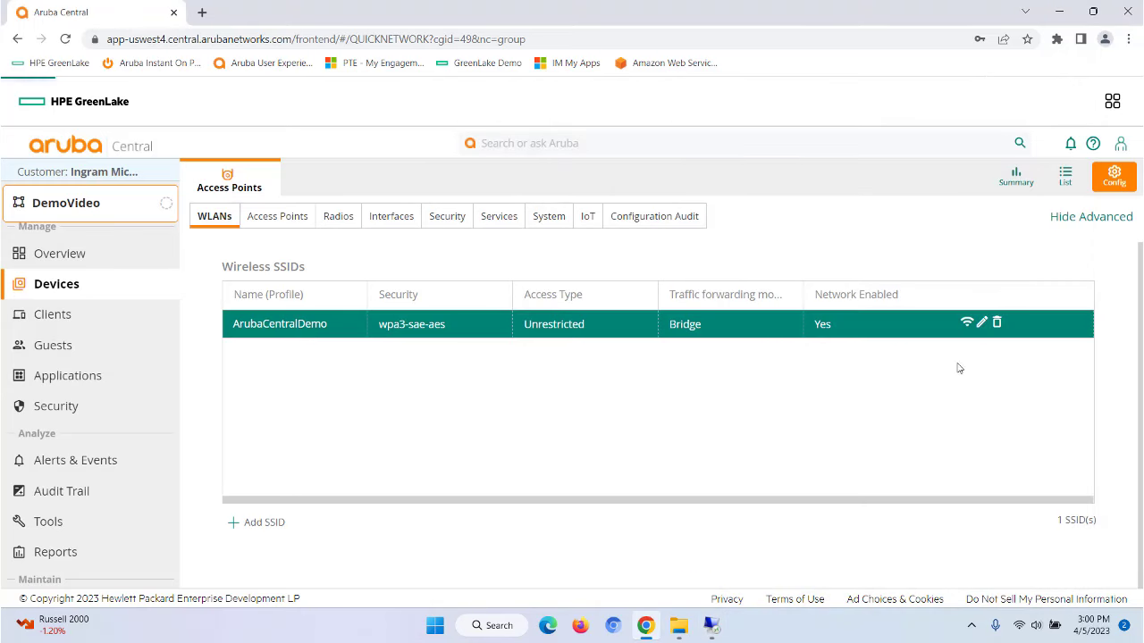
click(980, 325)
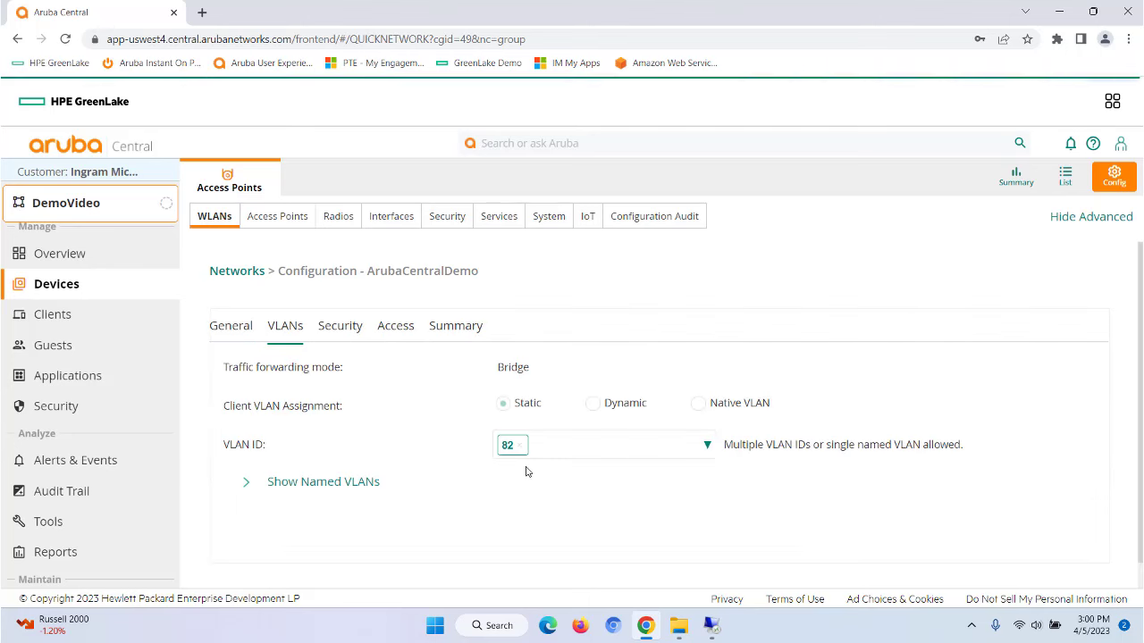
click(348, 329)
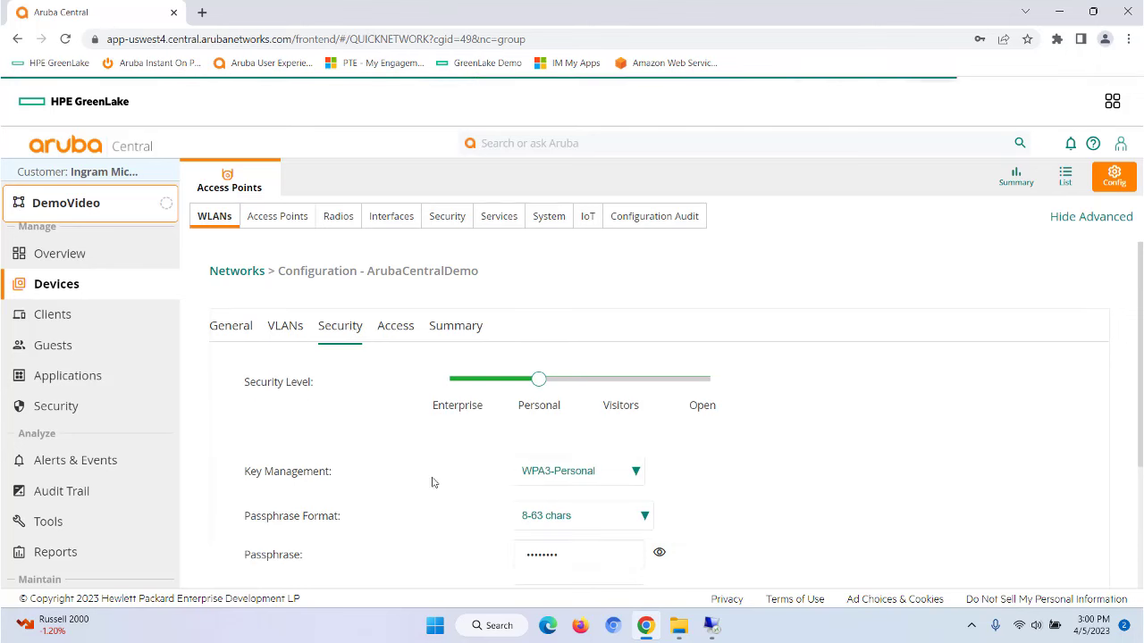
click(394, 328)
scroll(400, 436, down, 1)
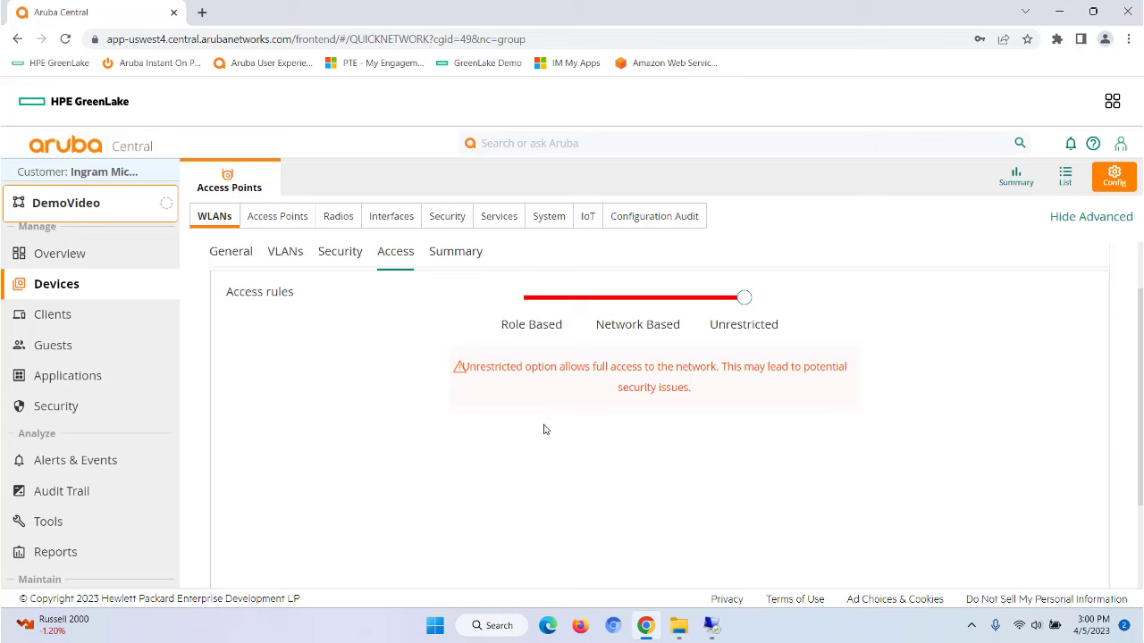
click(635, 303)
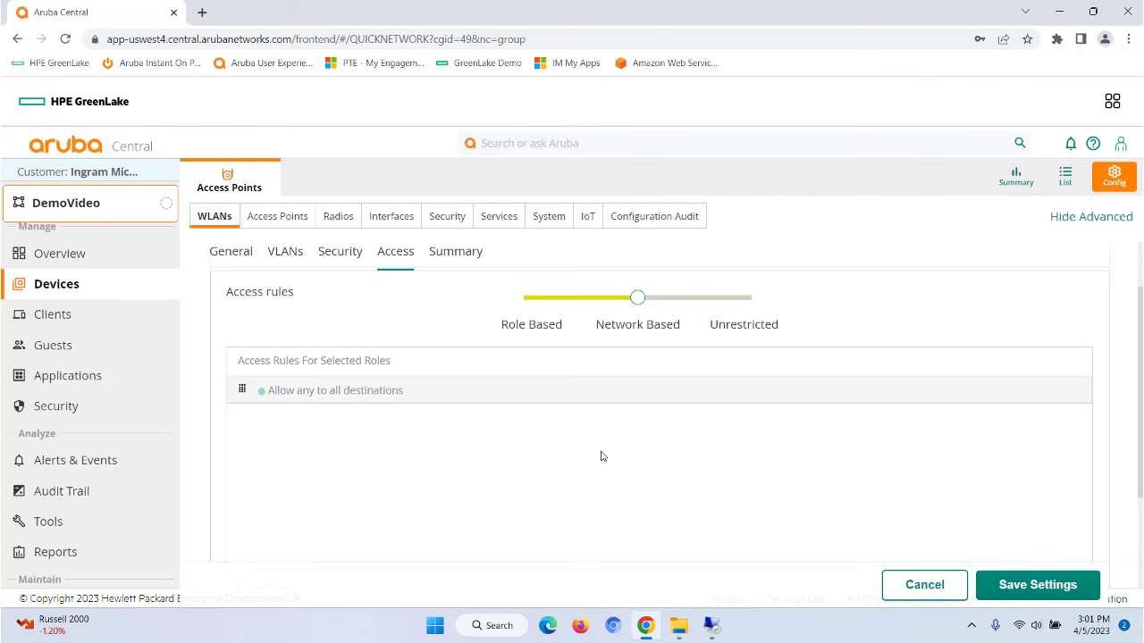
Step: Add a new access rule, keeping the Access Control type, Any service and Allow action
scroll(601, 457, down, 1)
click(235, 518)
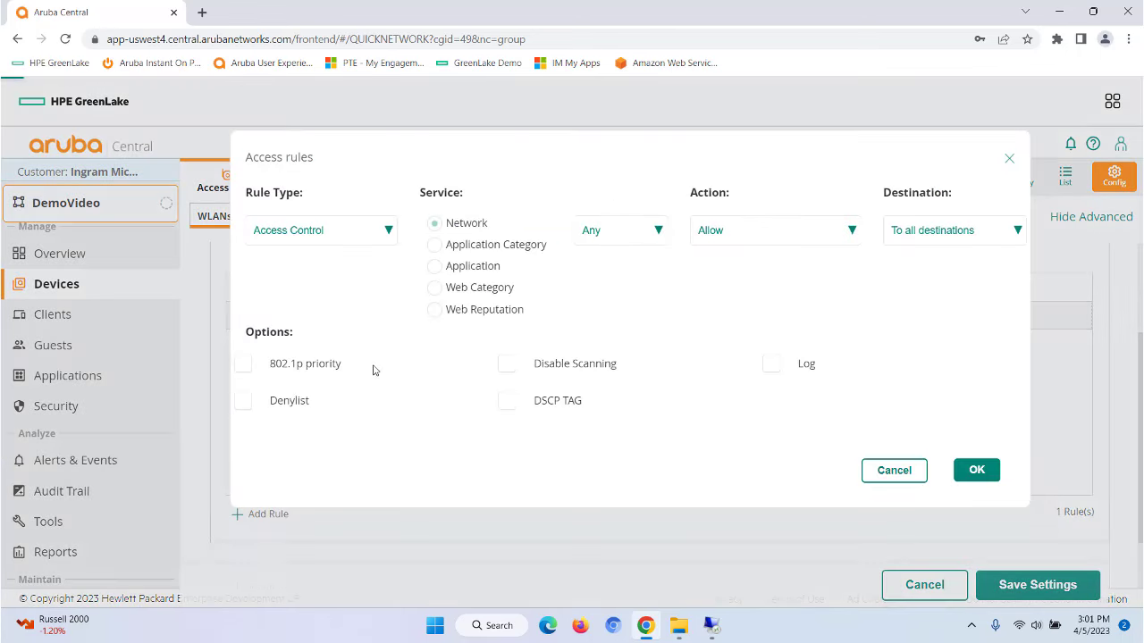
click(389, 234)
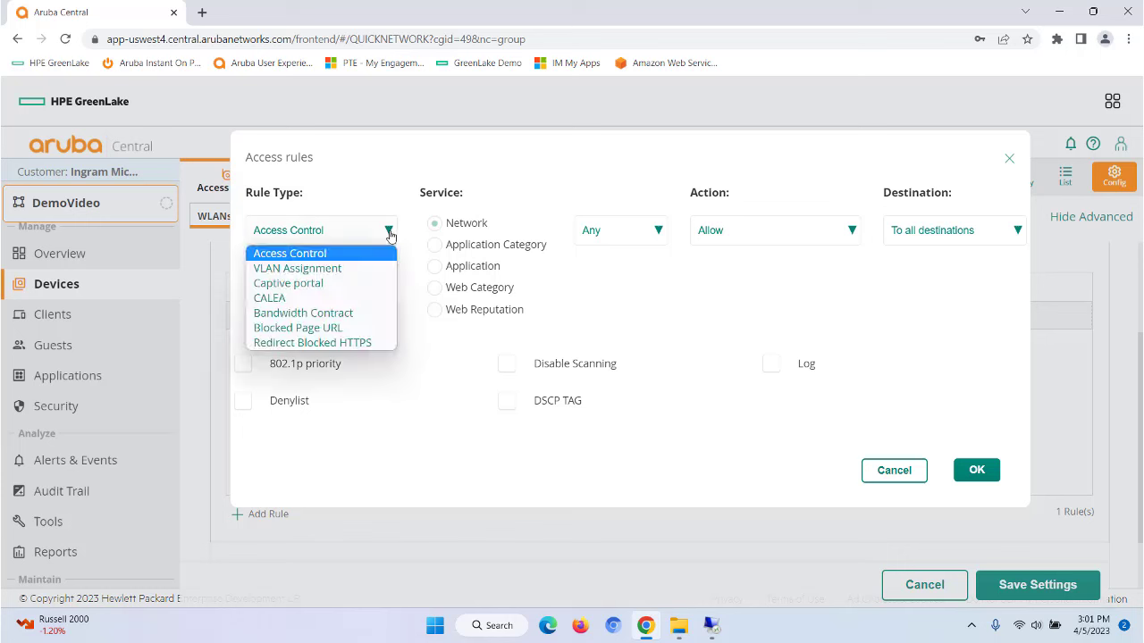
click(389, 231)
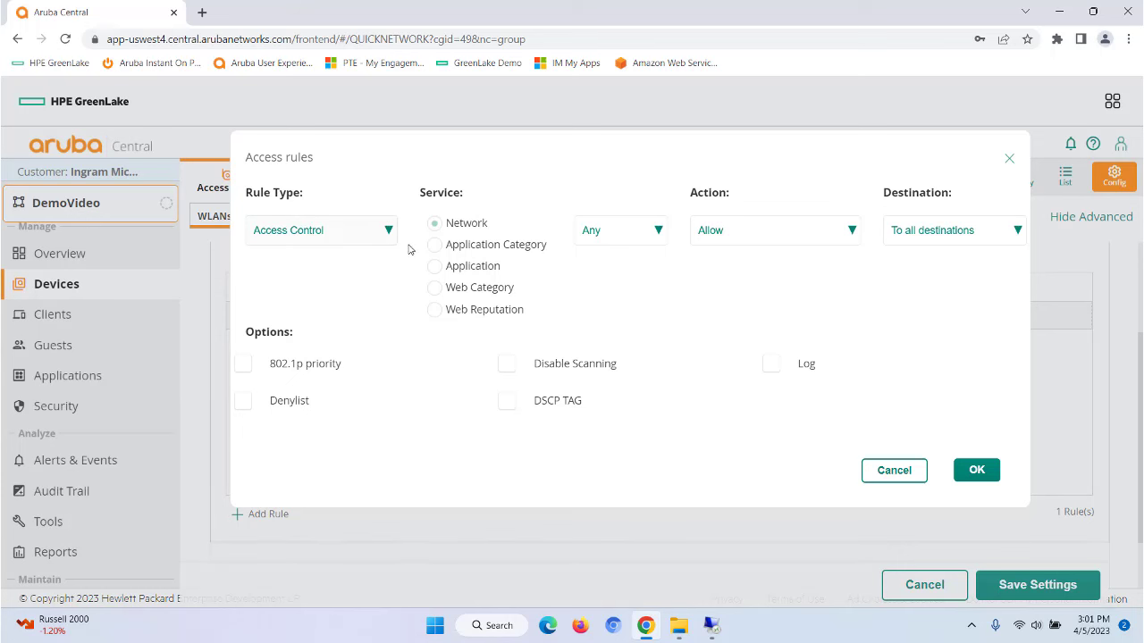
click(658, 230)
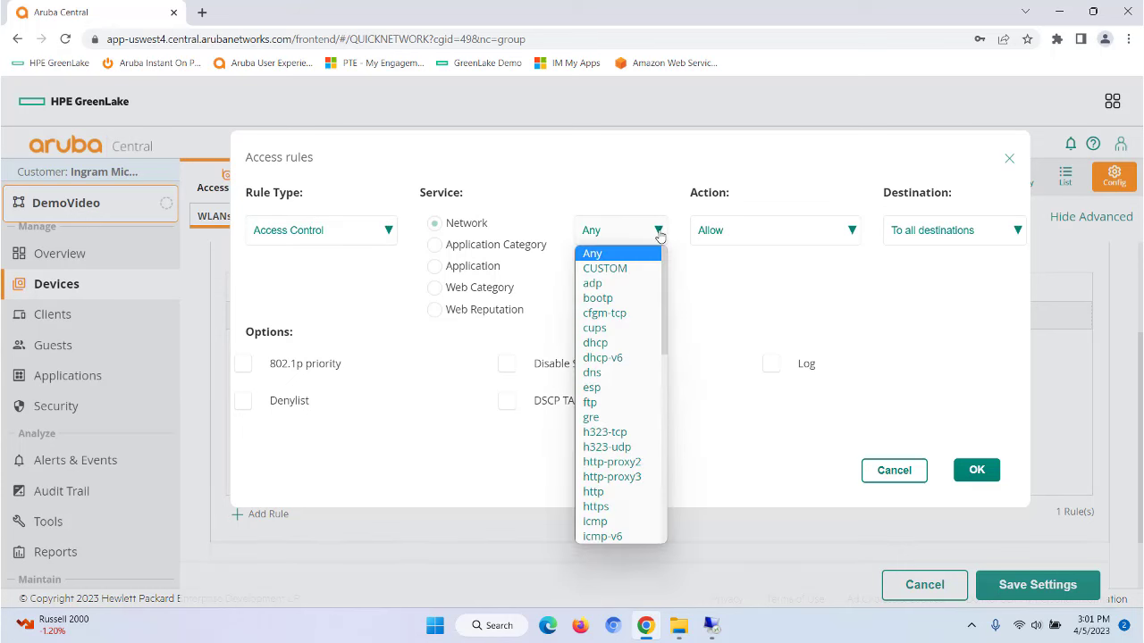
click(659, 231)
click(852, 231)
click(852, 231)
click(1015, 232)
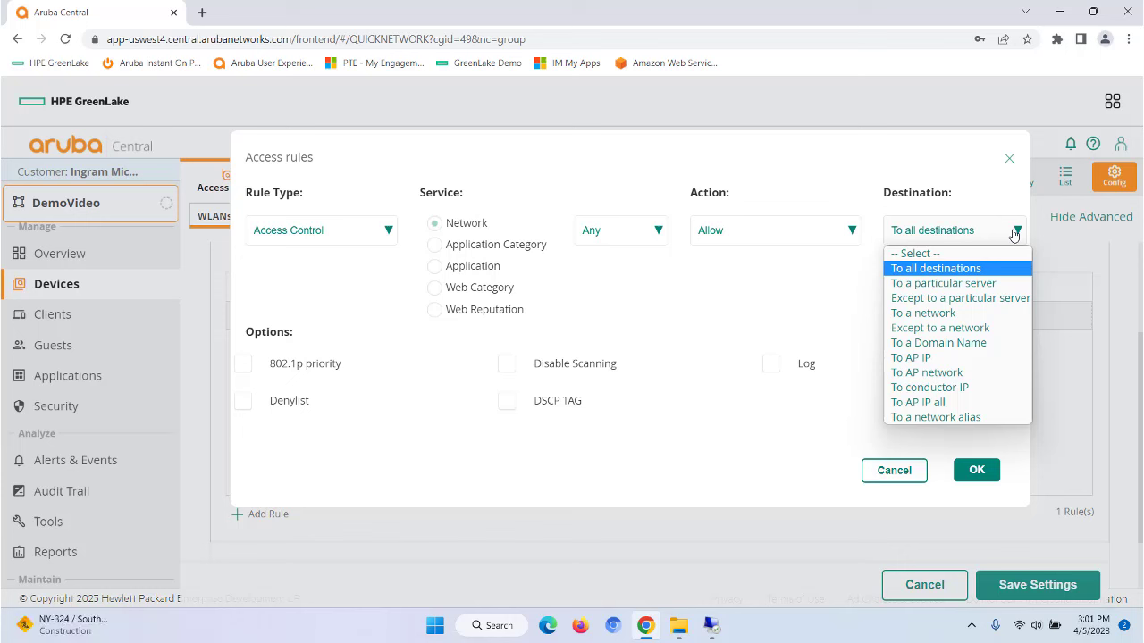
Step: Target the News and Media web category, set the action to Deny, and save the rule
click(434, 288)
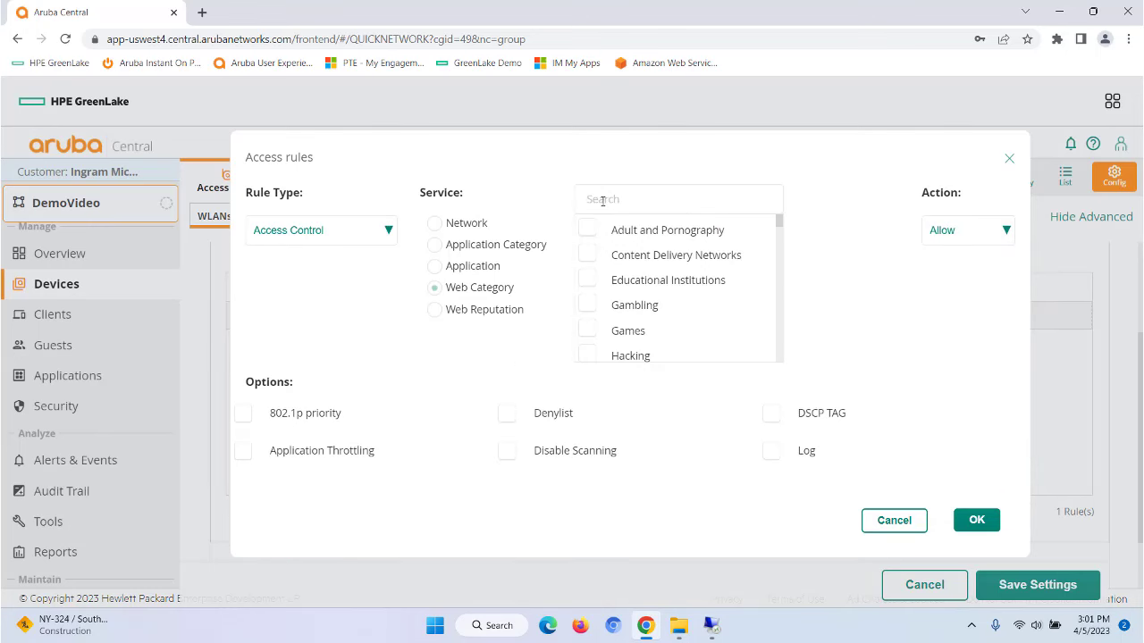
text(new)
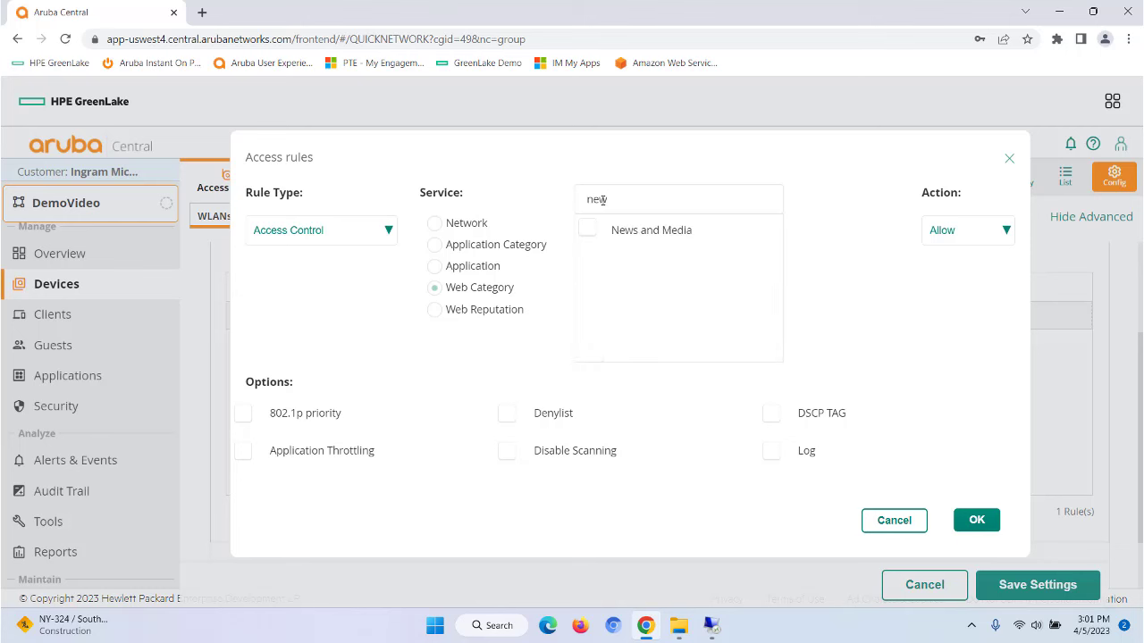
click(588, 230)
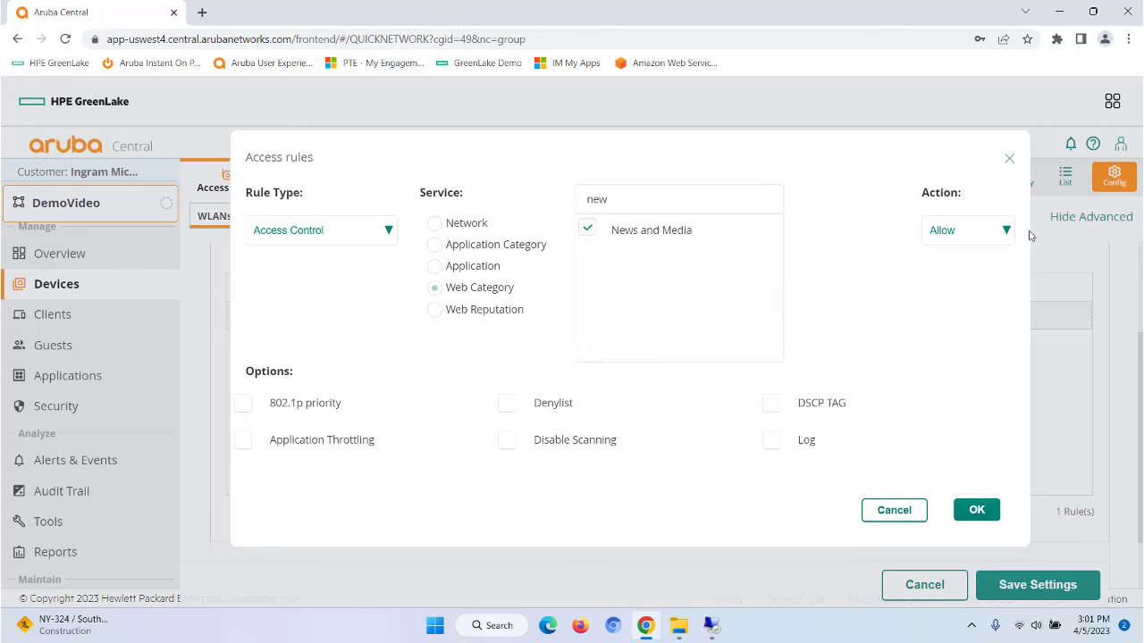
click(1007, 231)
click(951, 270)
click(974, 511)
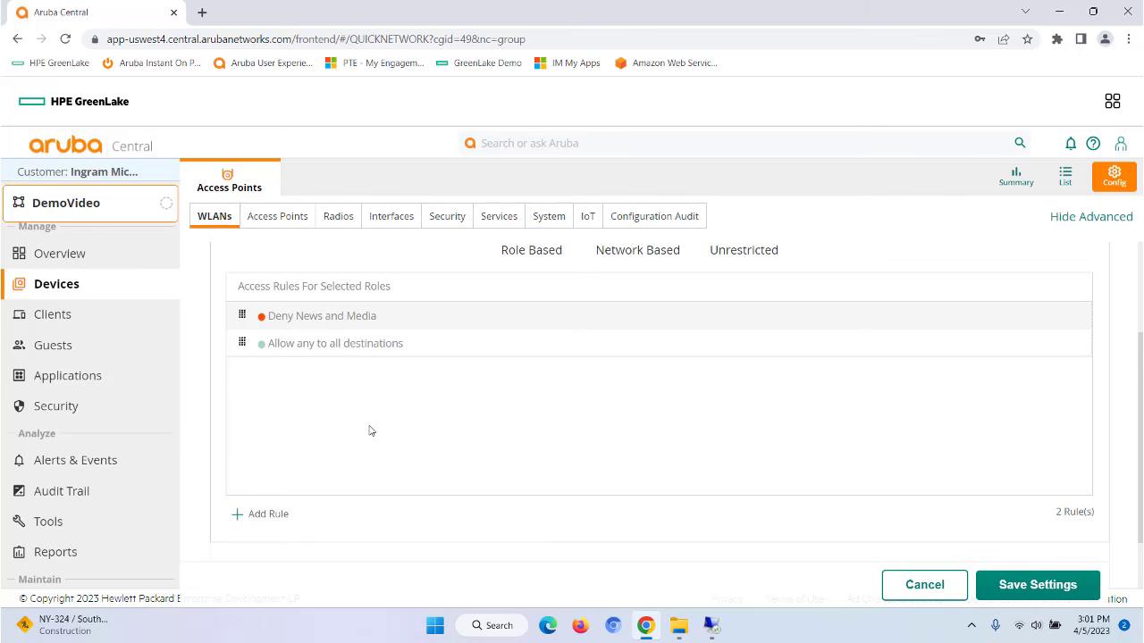
Step: Add a youtube allow rule with 1024 Kbps downstream throttling and save the ArubaCentralDemo SSID
click(268, 514)
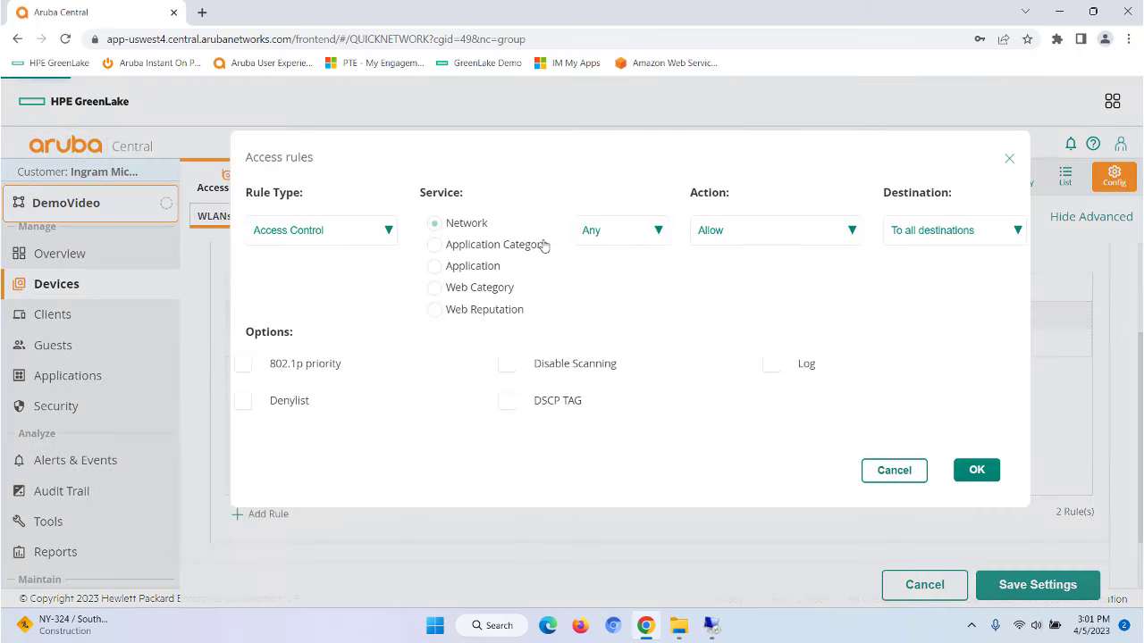
click(435, 267)
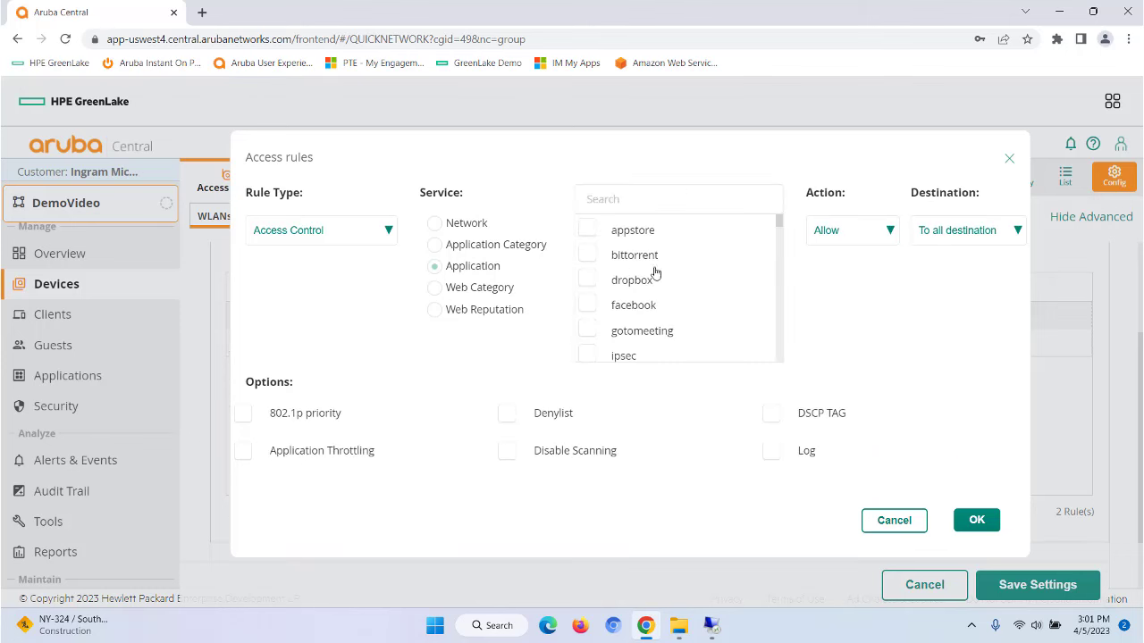
click(648, 200)
text(you)
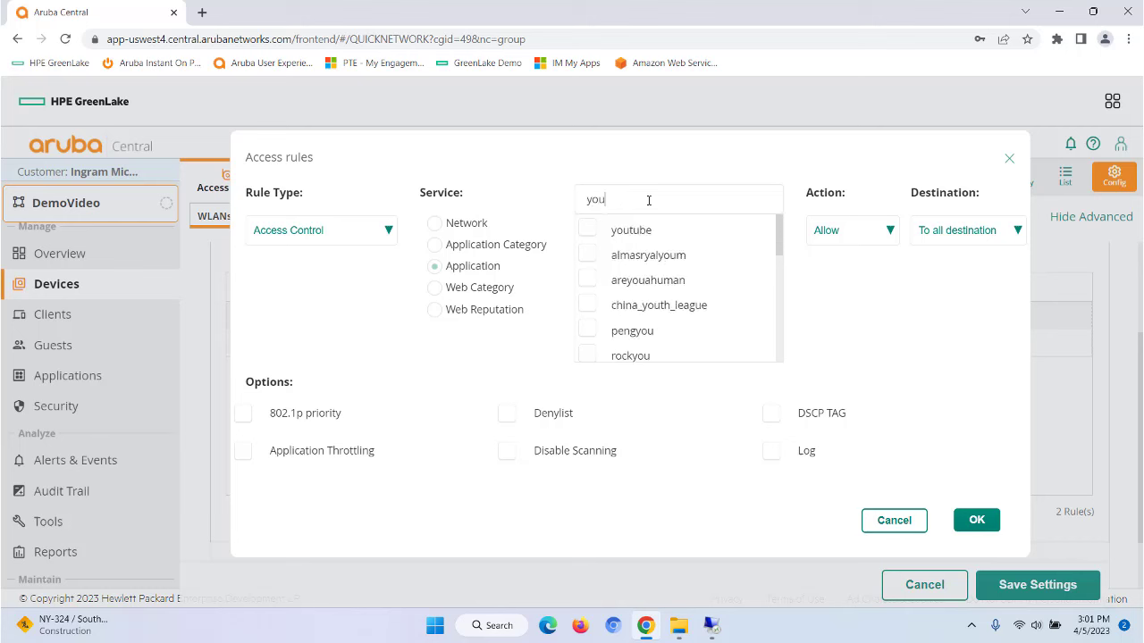
click(587, 229)
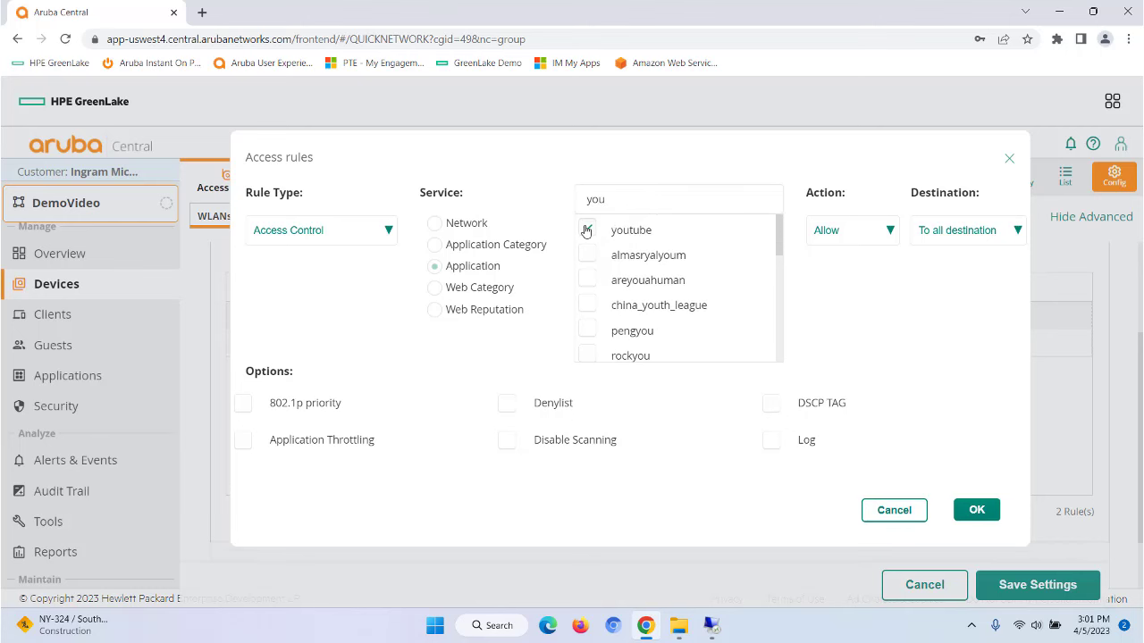
click(243, 444)
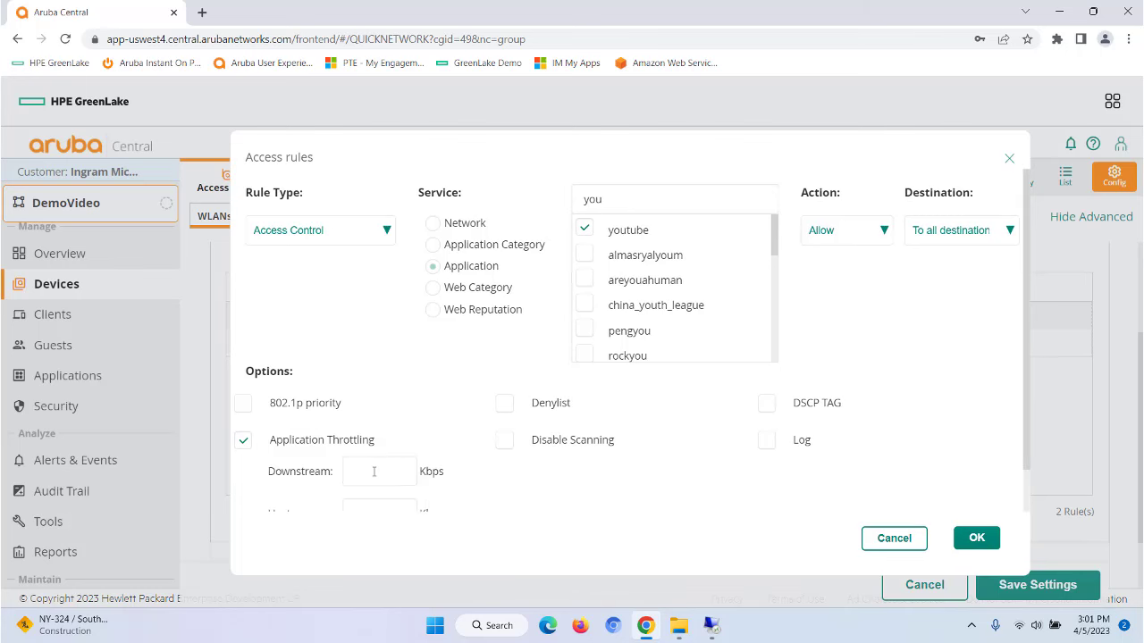
scroll(415, 475, down, 1)
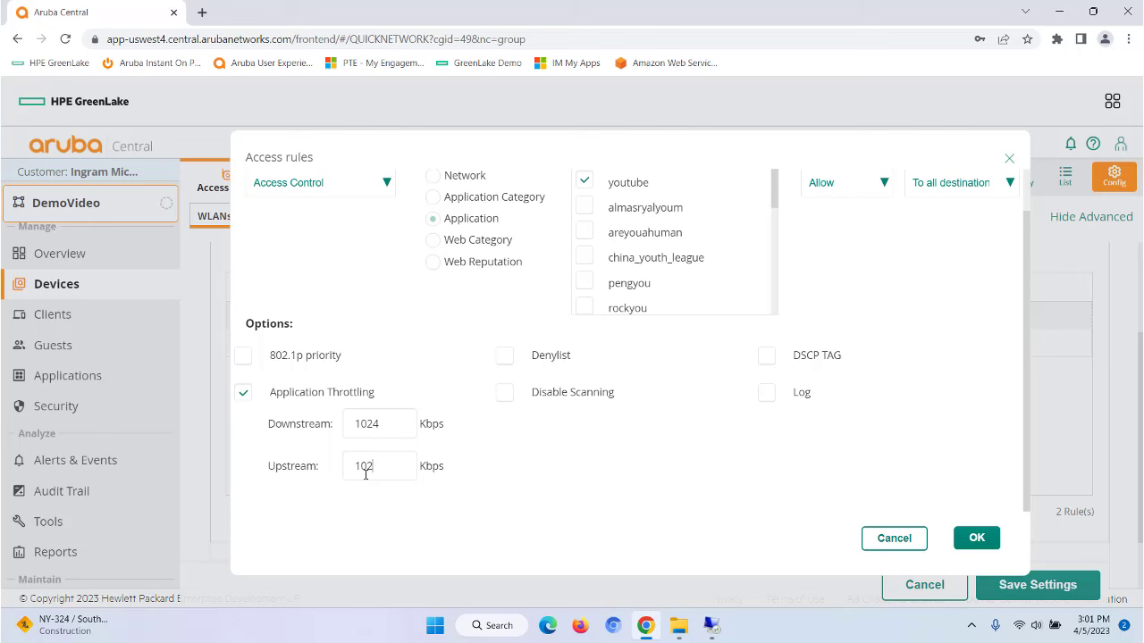
click(974, 538)
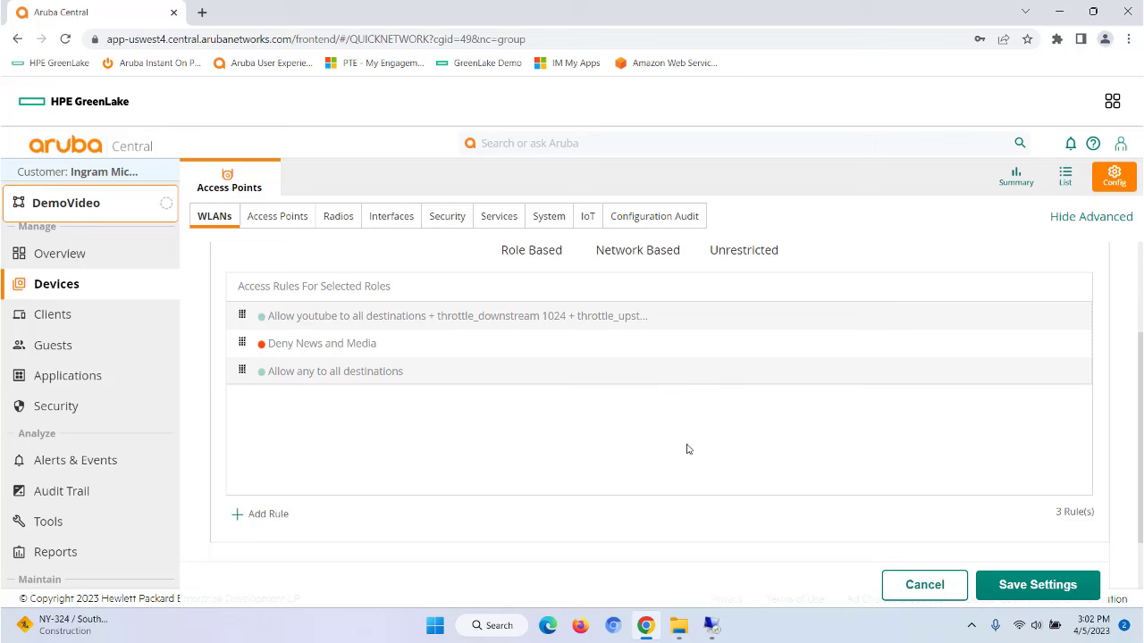
click(992, 584)
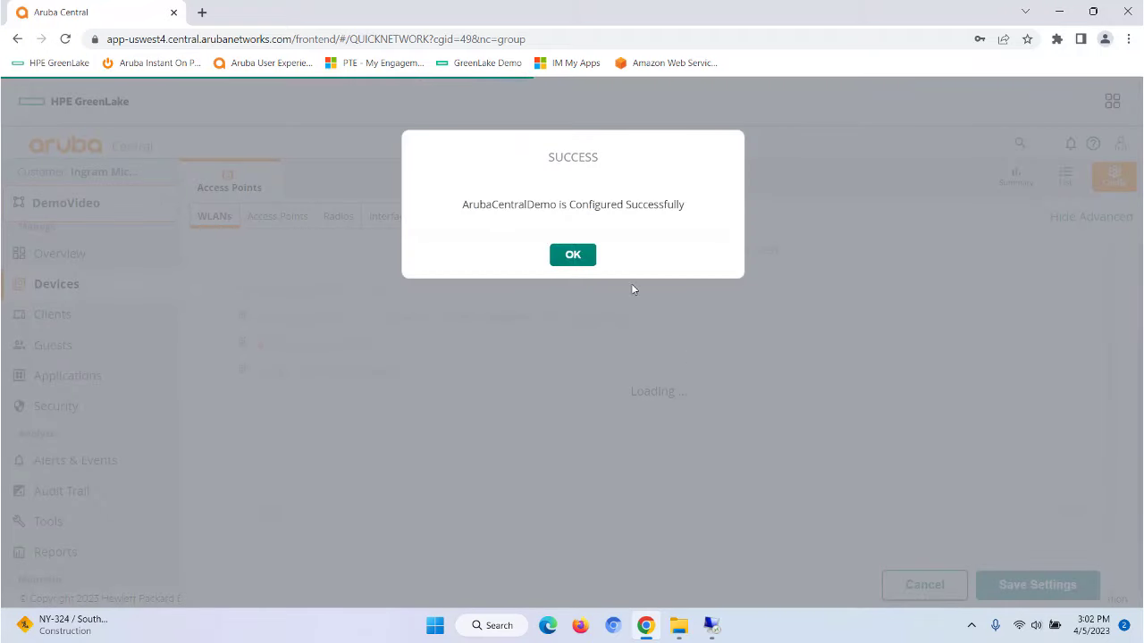
click(573, 256)
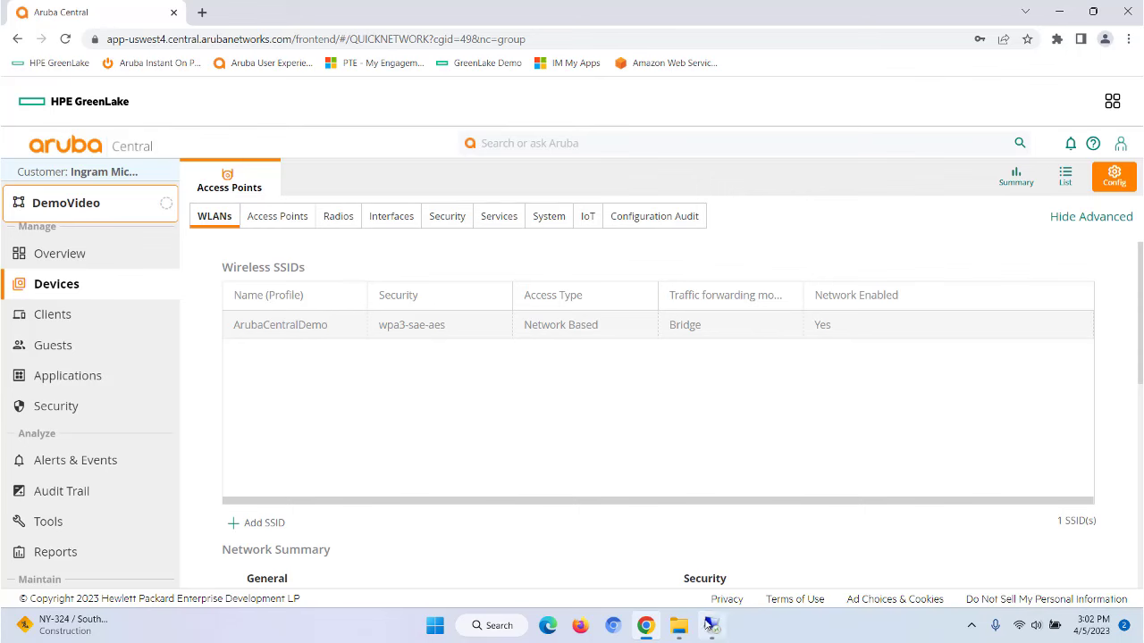
Step: Disconnect the remote client from ArubaCentralDemo and reconnect it
click(711, 627)
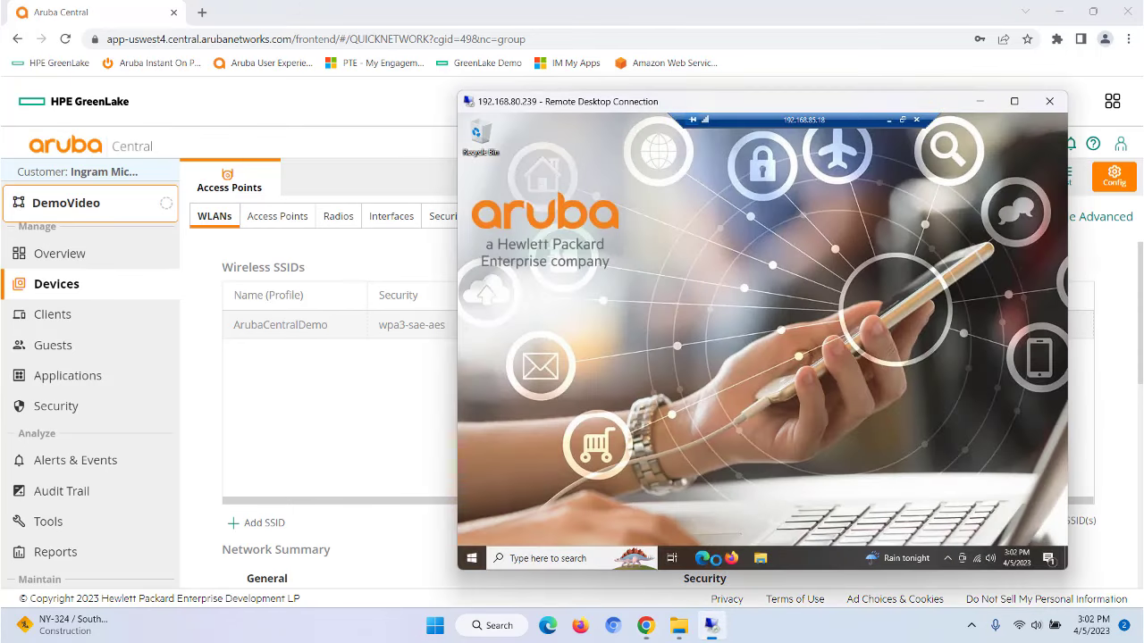
click(976, 559)
right_click(934, 272)
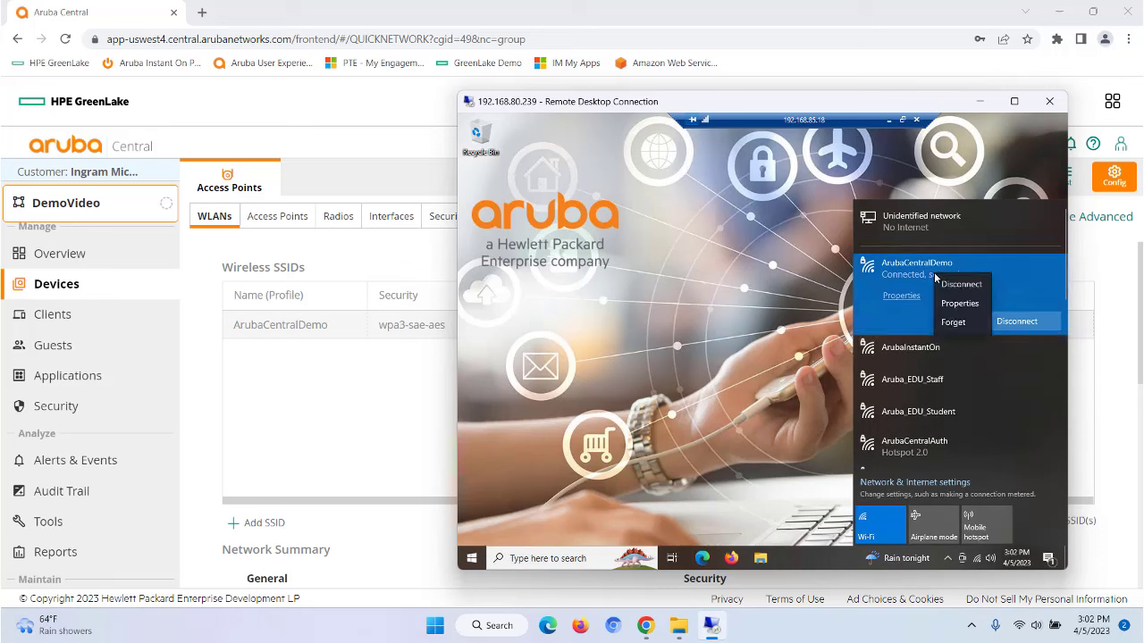
click(856, 271)
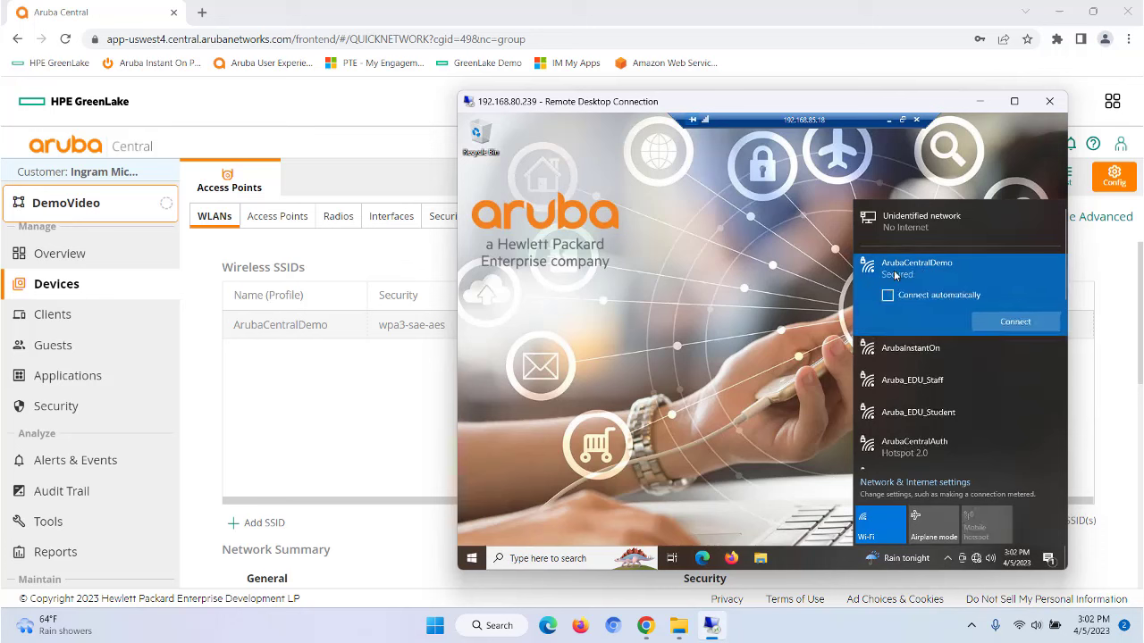
right_click(932, 263)
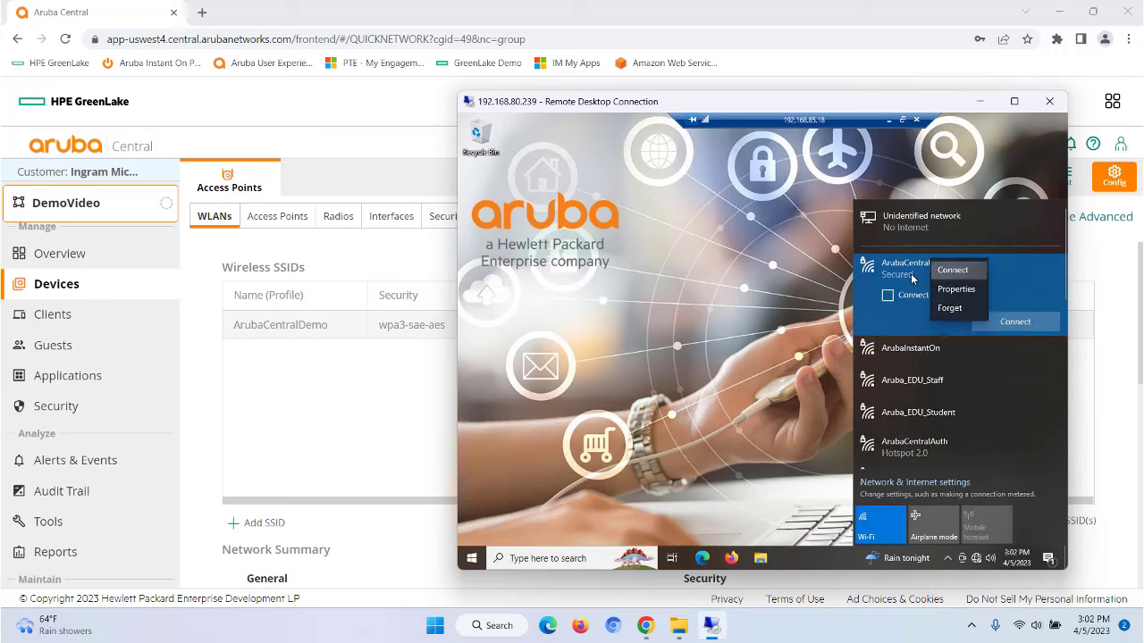
click(949, 269)
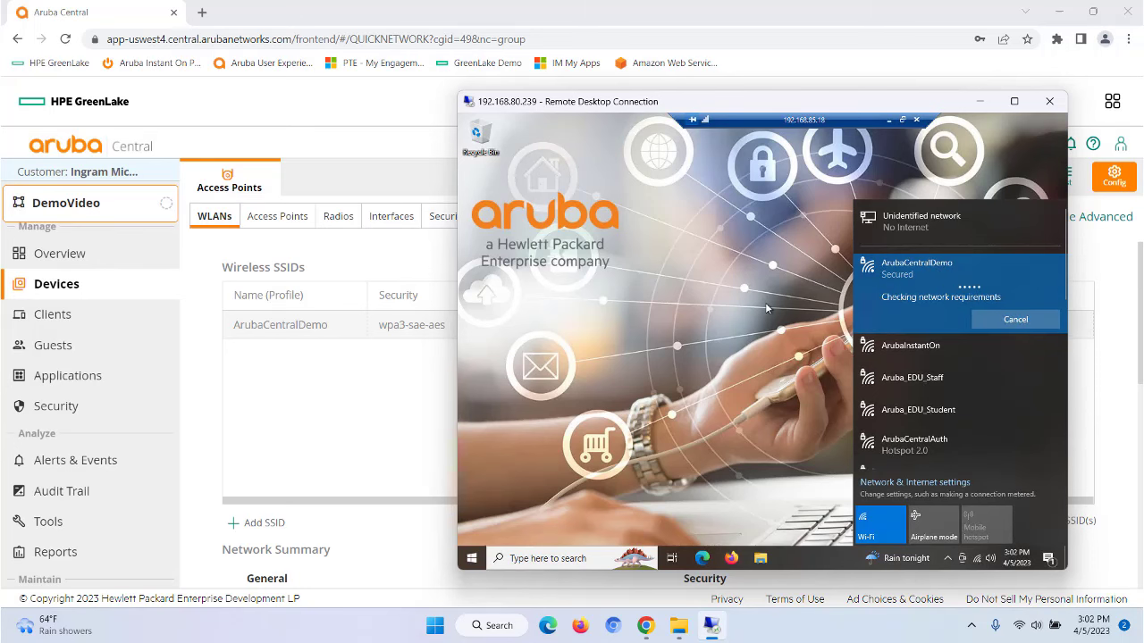
Step: Check in Command Prompt that the Wi-Fi address is 192.168.82.24, then close it
click(565, 557)
text(cmd)
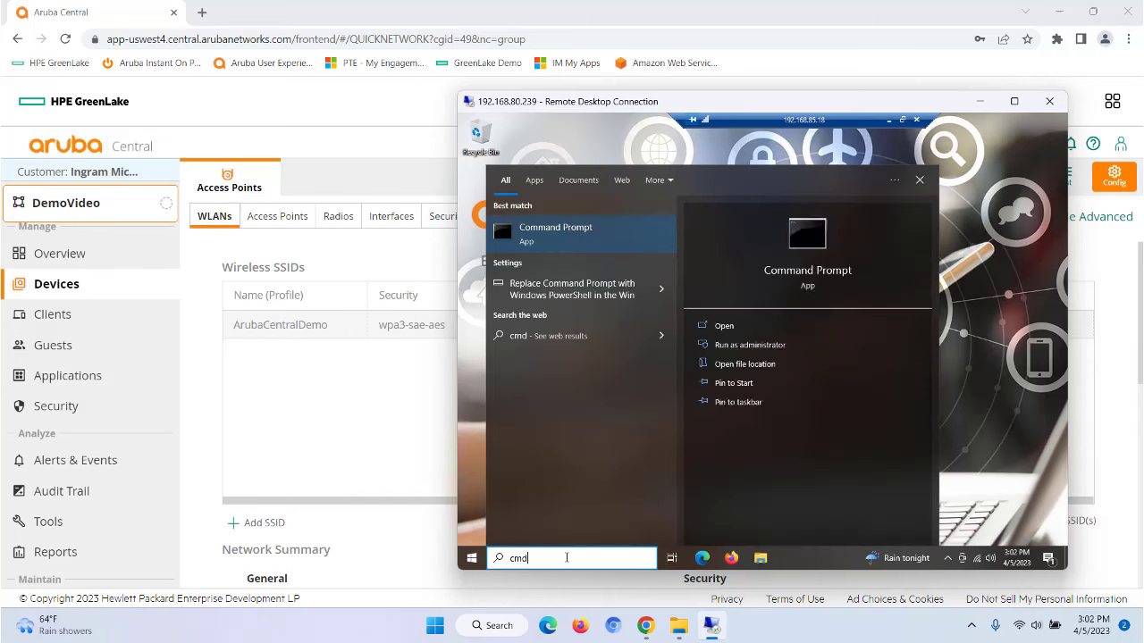
key(Return)
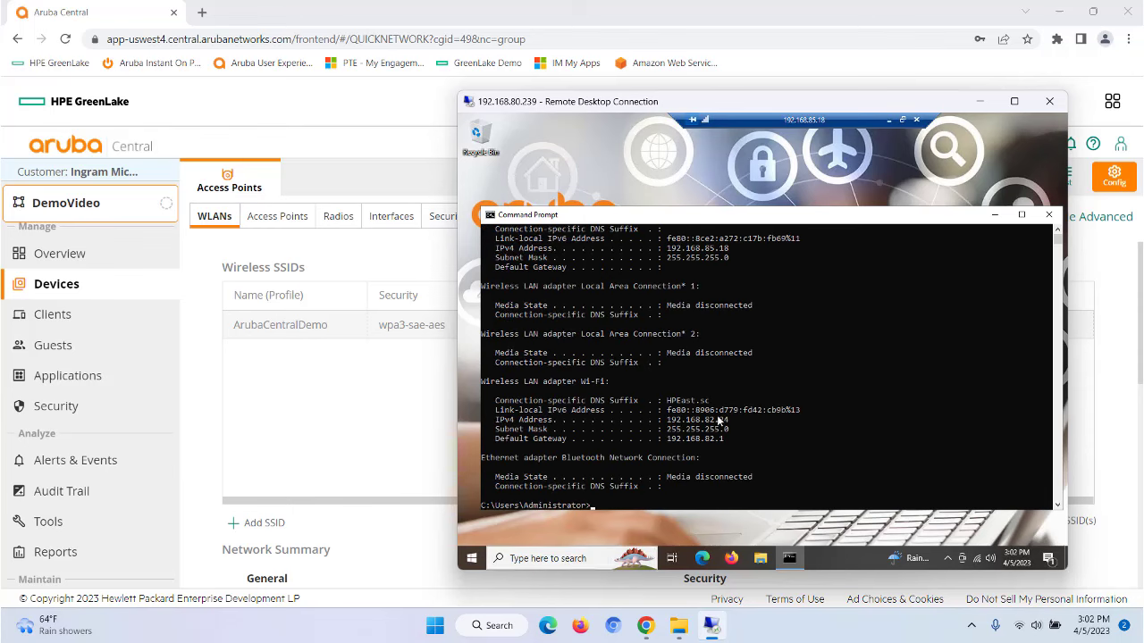
click(1049, 215)
Step: In the remote Edge browser, open abcnews.com and foxnews.com in separate tabs
click(703, 557)
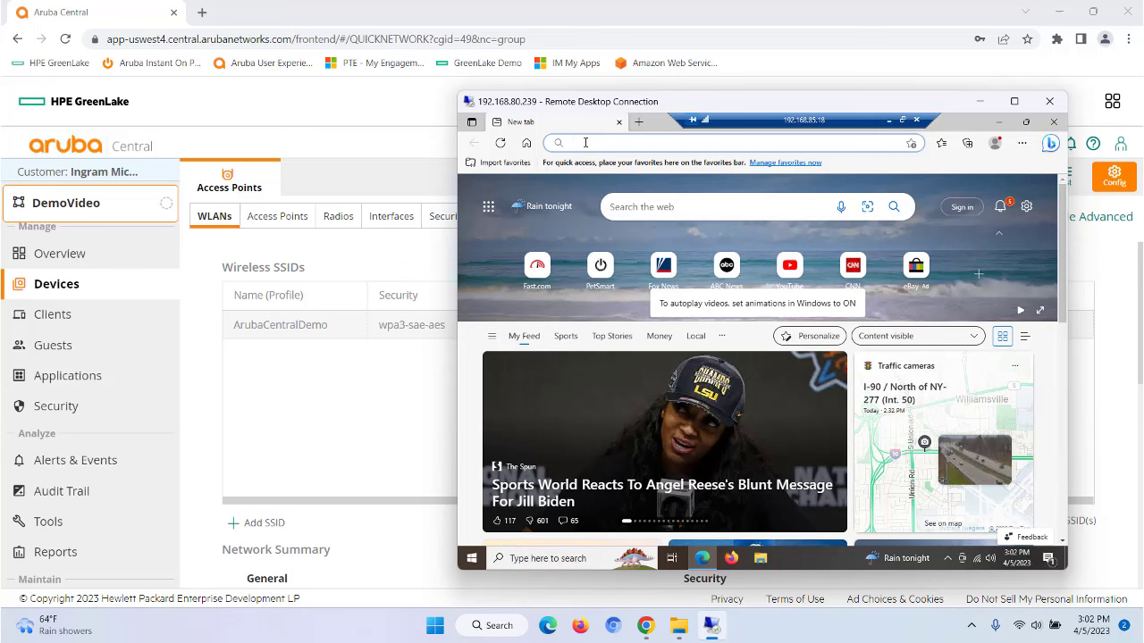
click(585, 142)
text(abcnews.com)
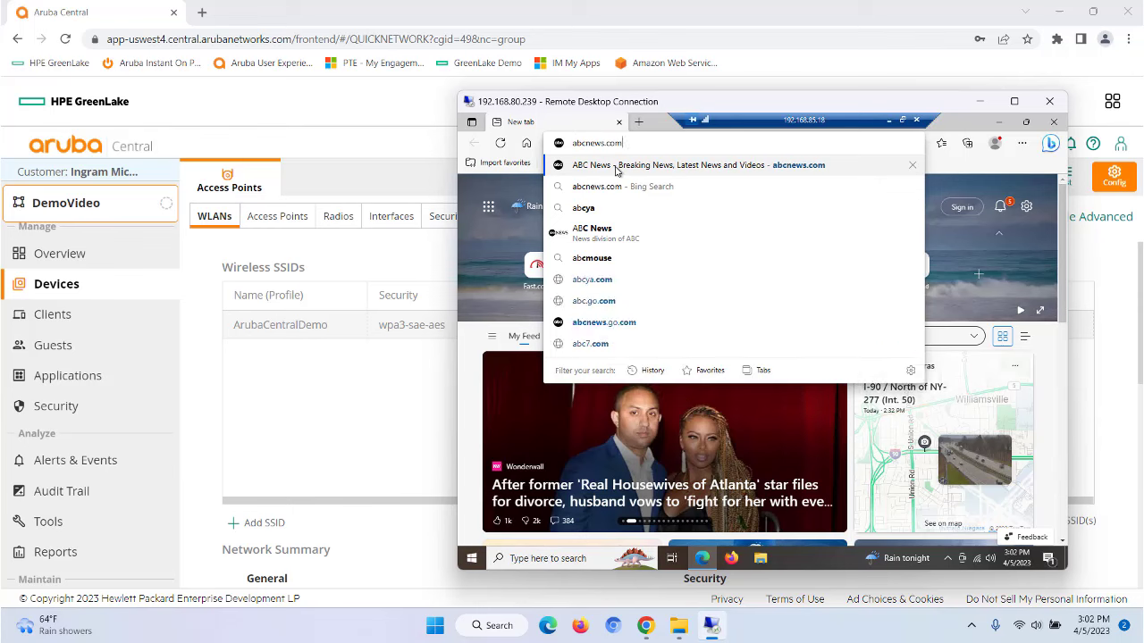
click(616, 166)
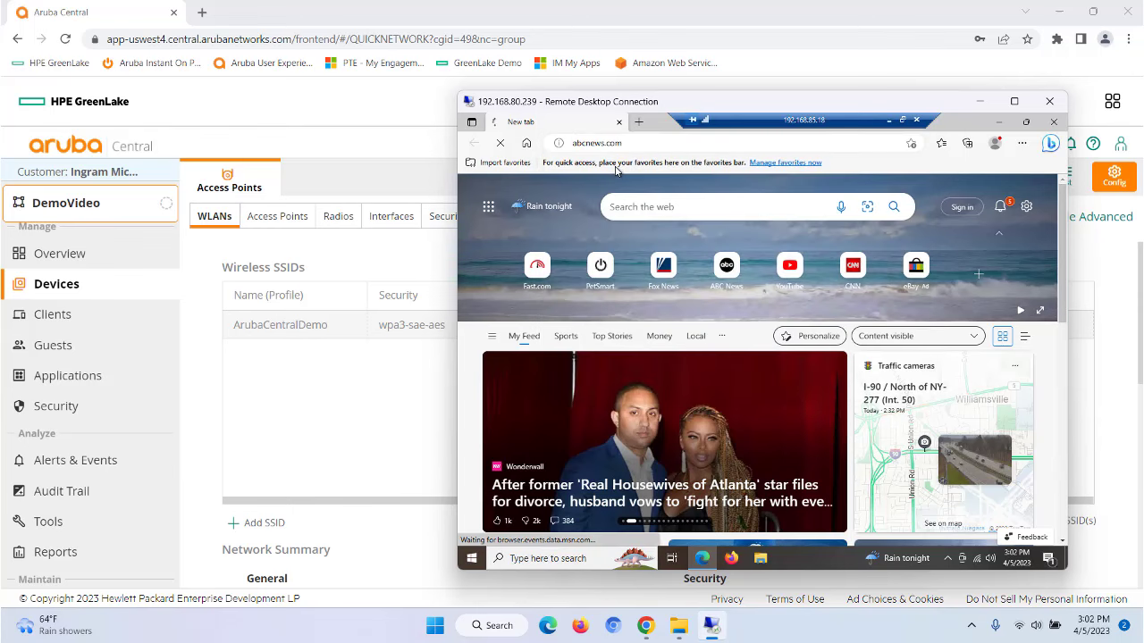
click(638, 121)
text(fo)
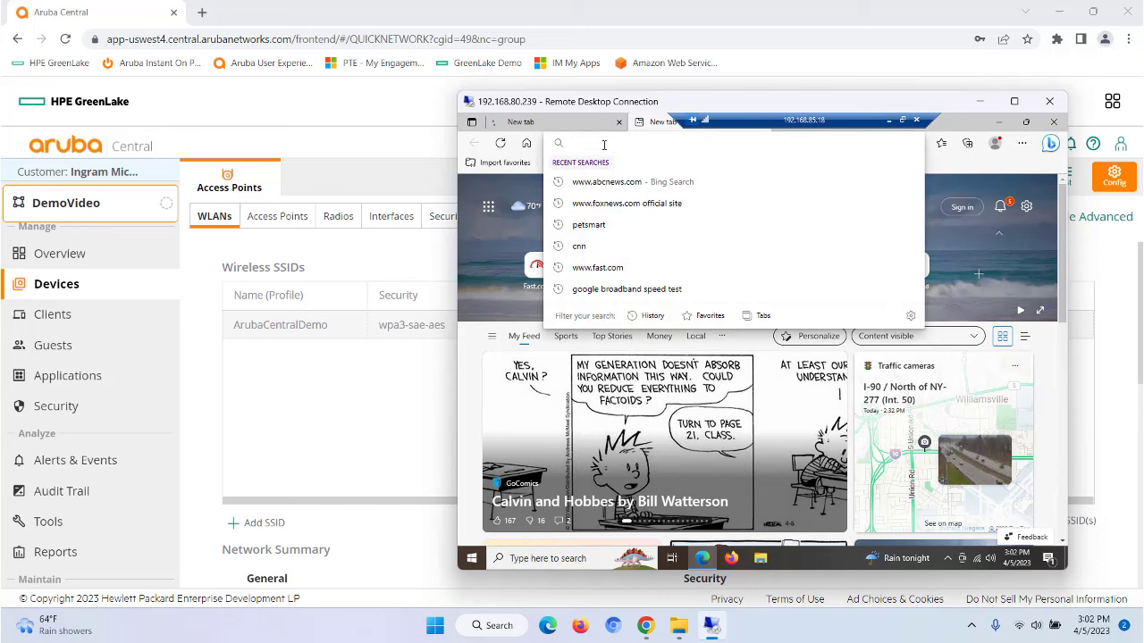
text(x)
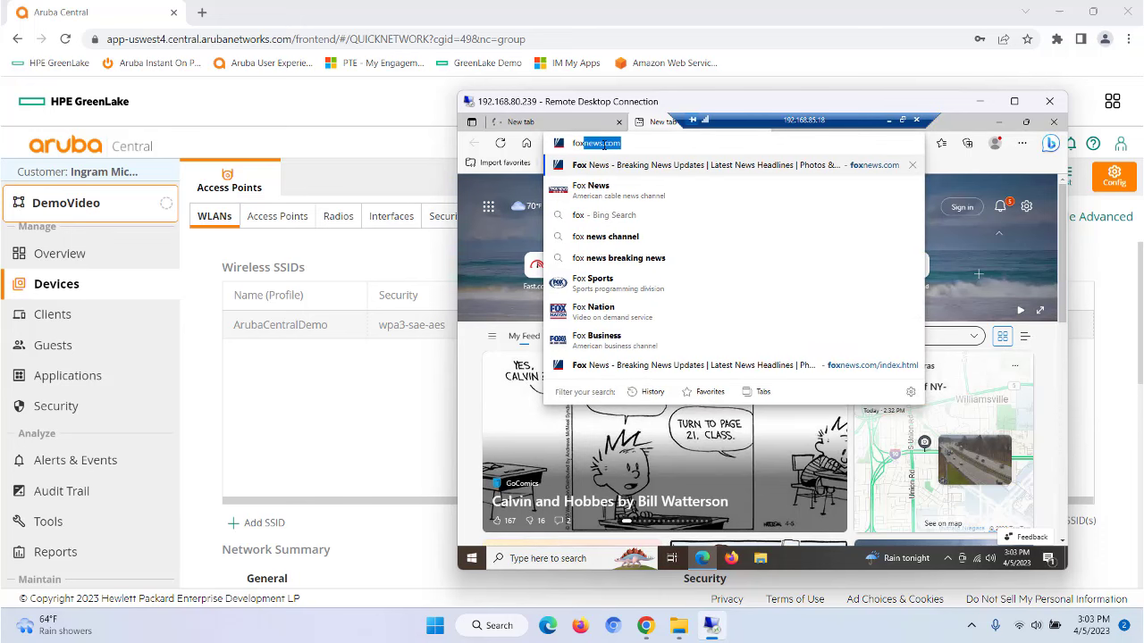
key(Right)
key(Return)
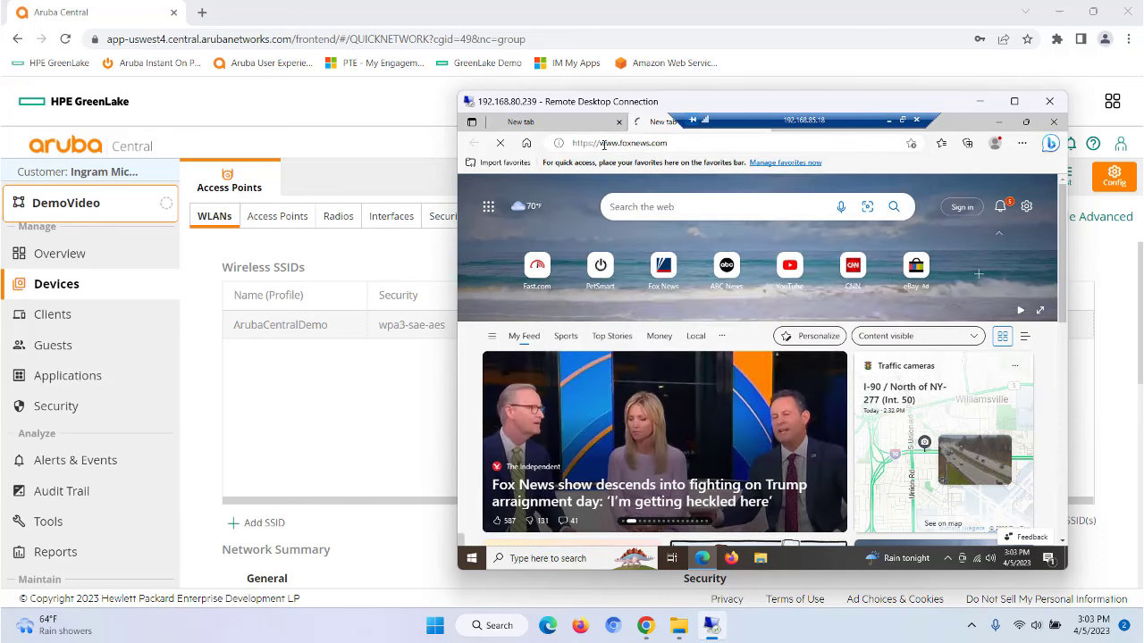
Step: Load the fast.com speed test and petsmart.com in two more tabs
drag(751, 120, 570, 92)
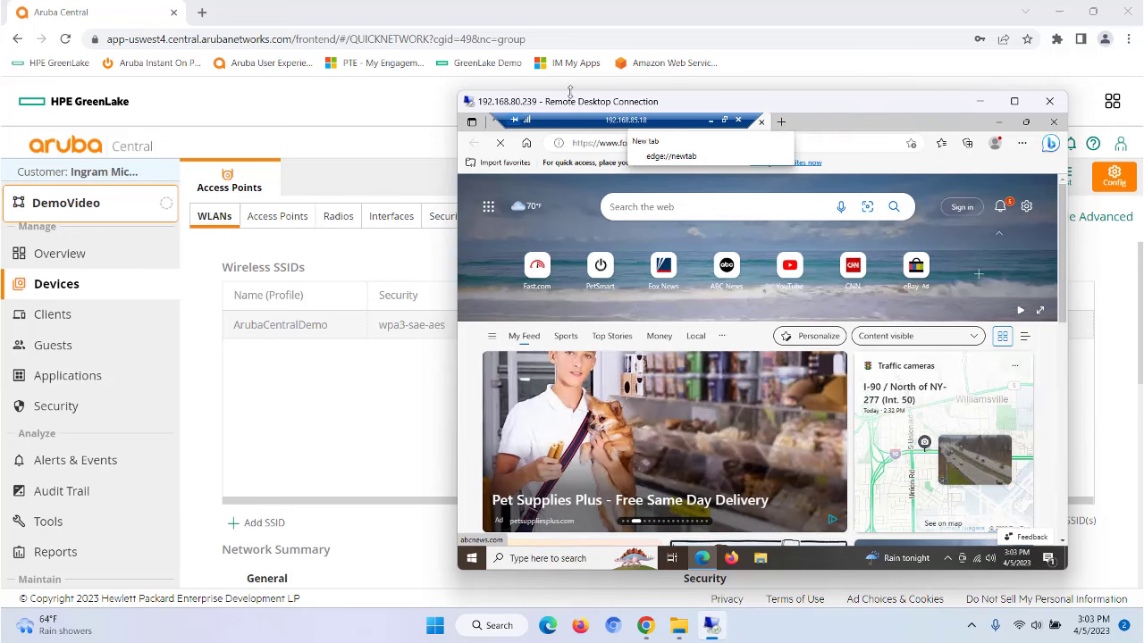
click(781, 123)
click(589, 145)
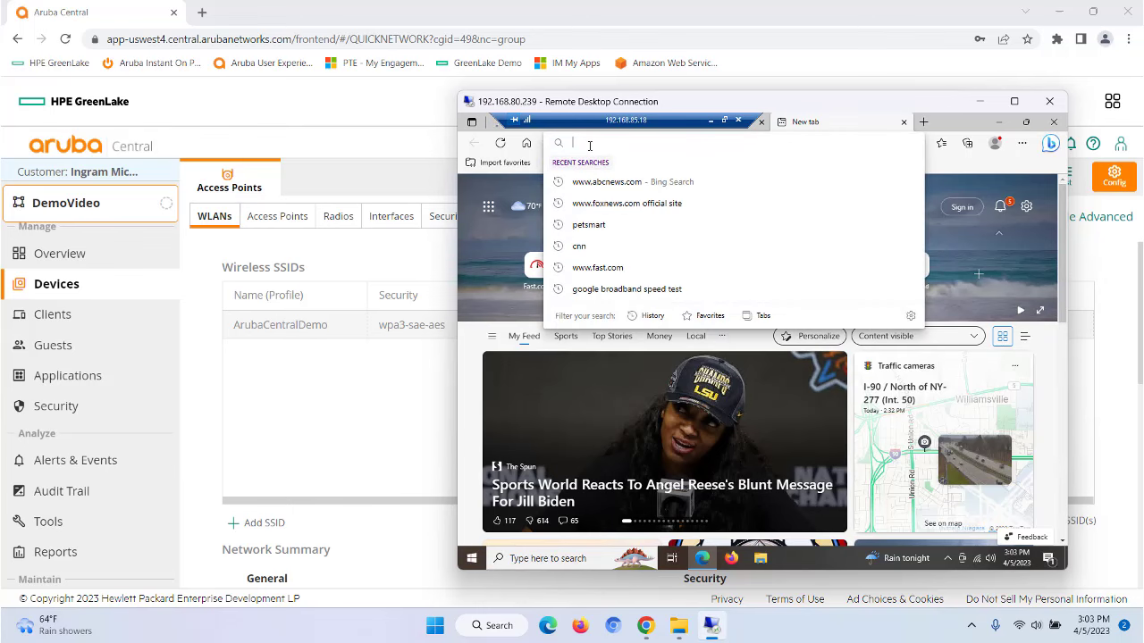
text(fast)
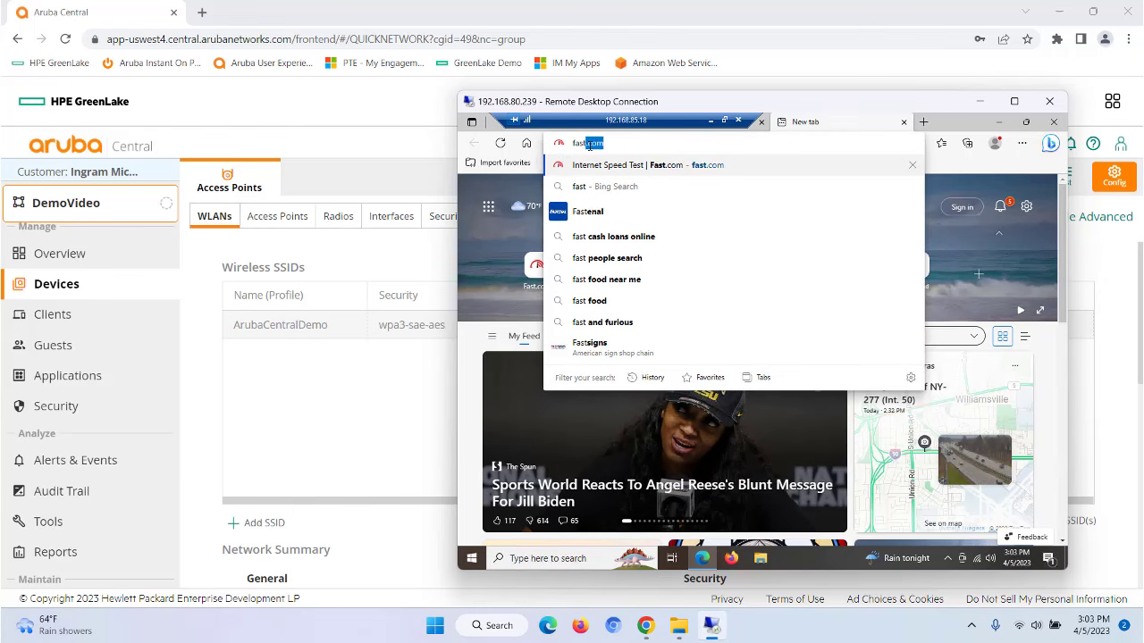
text(.com)
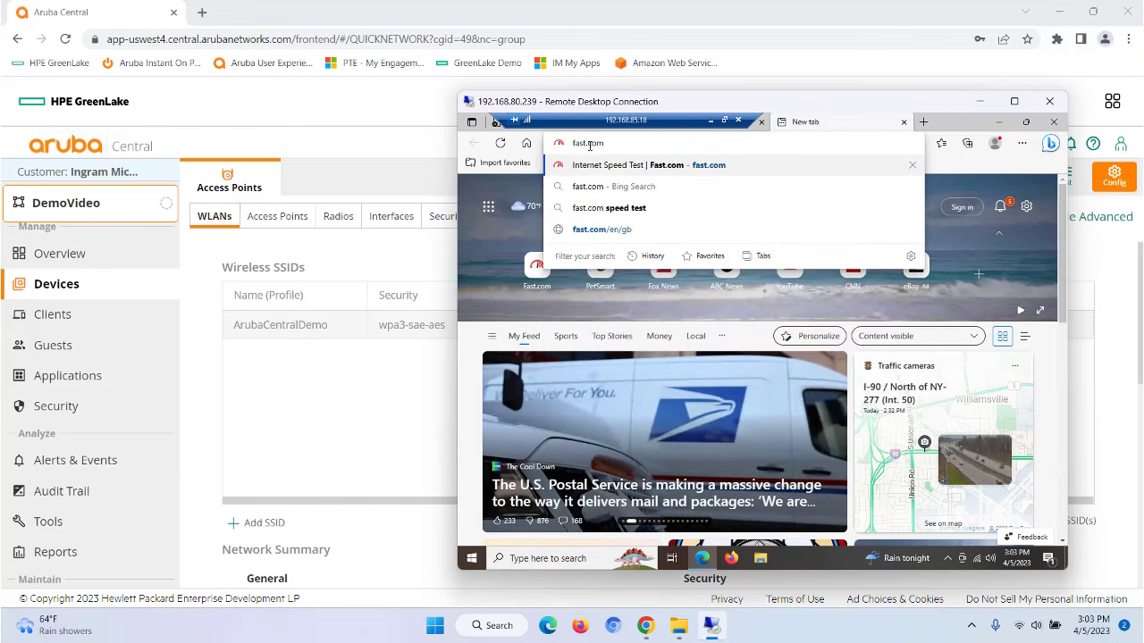
key(Return)
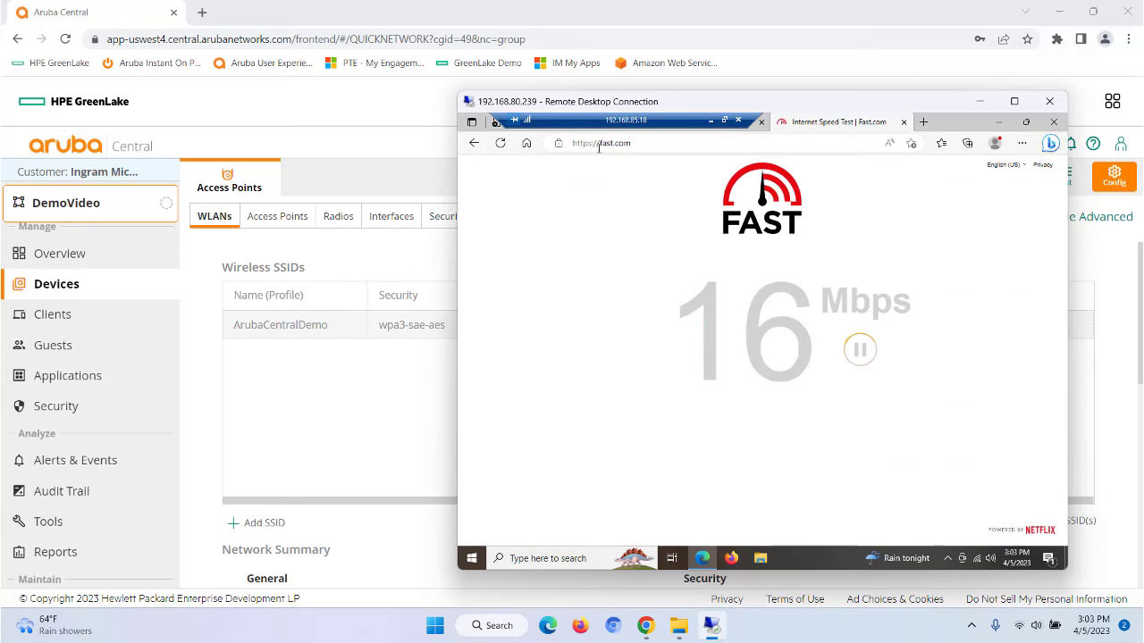
click(924, 122)
click(629, 141)
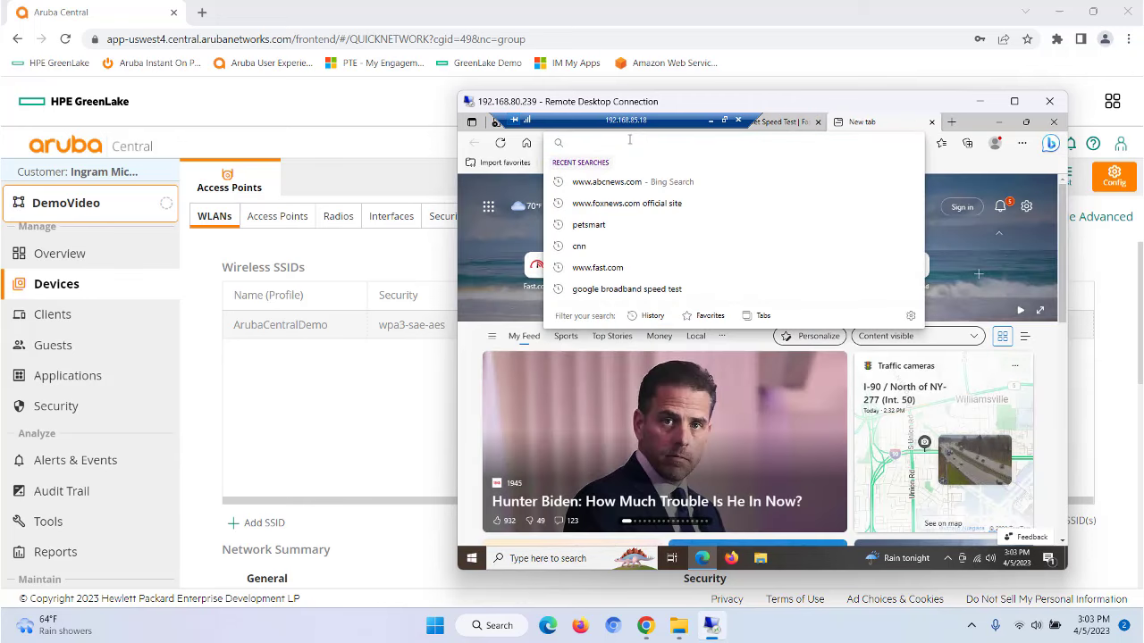
text(pe)
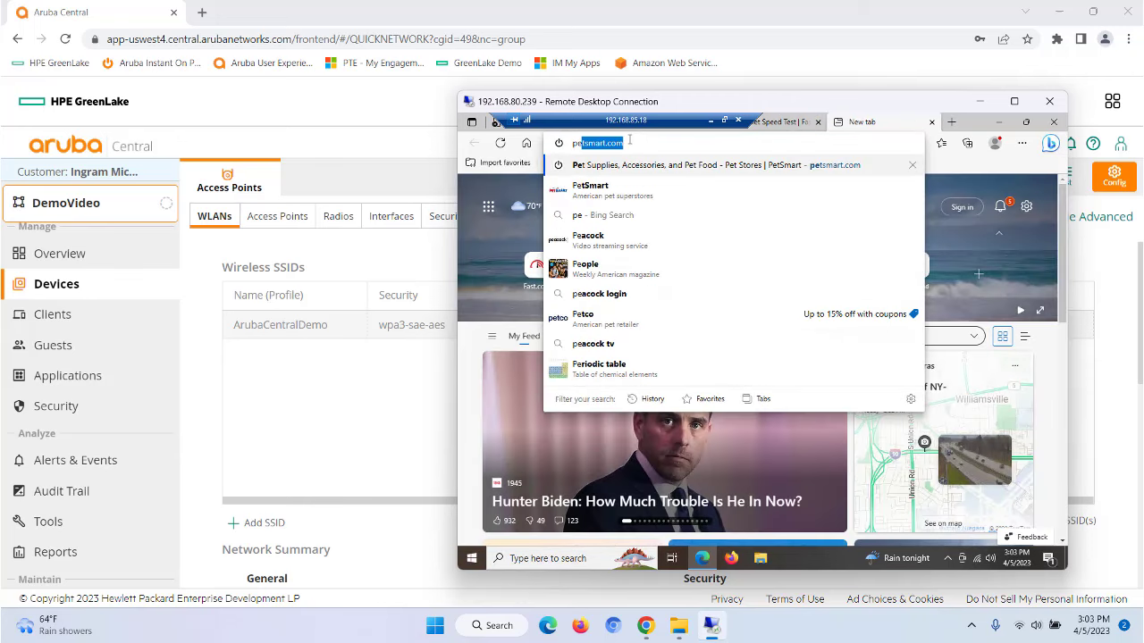
key(Return)
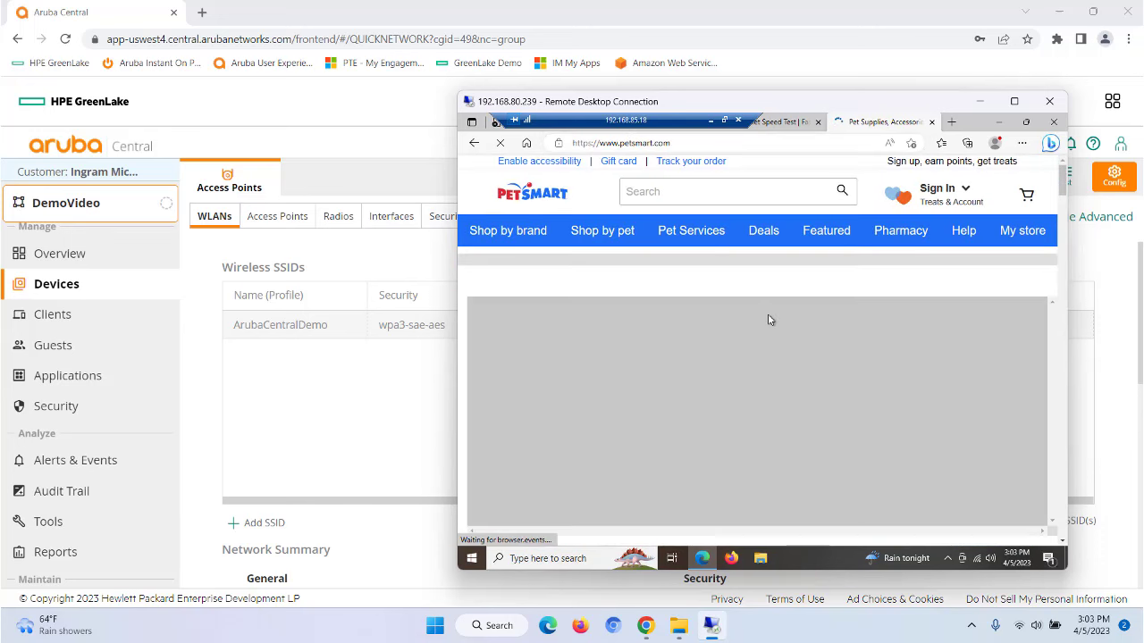
drag(677, 118, 831, 109)
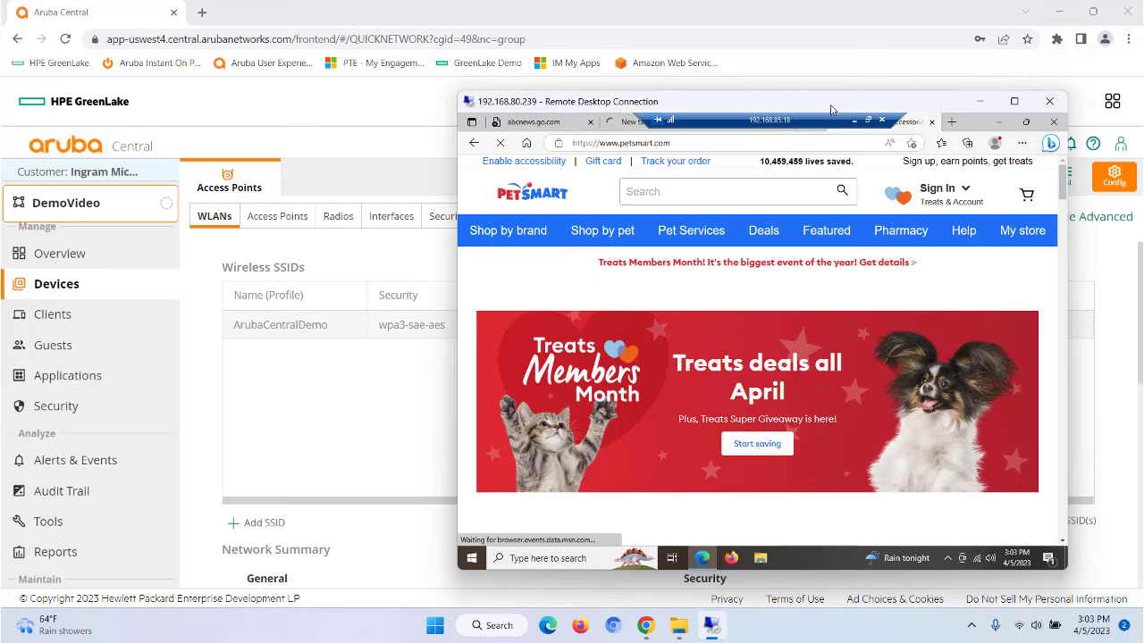
Step: Close the ABC News, Fox News and Fast.com tabs and then Edge
click(538, 121)
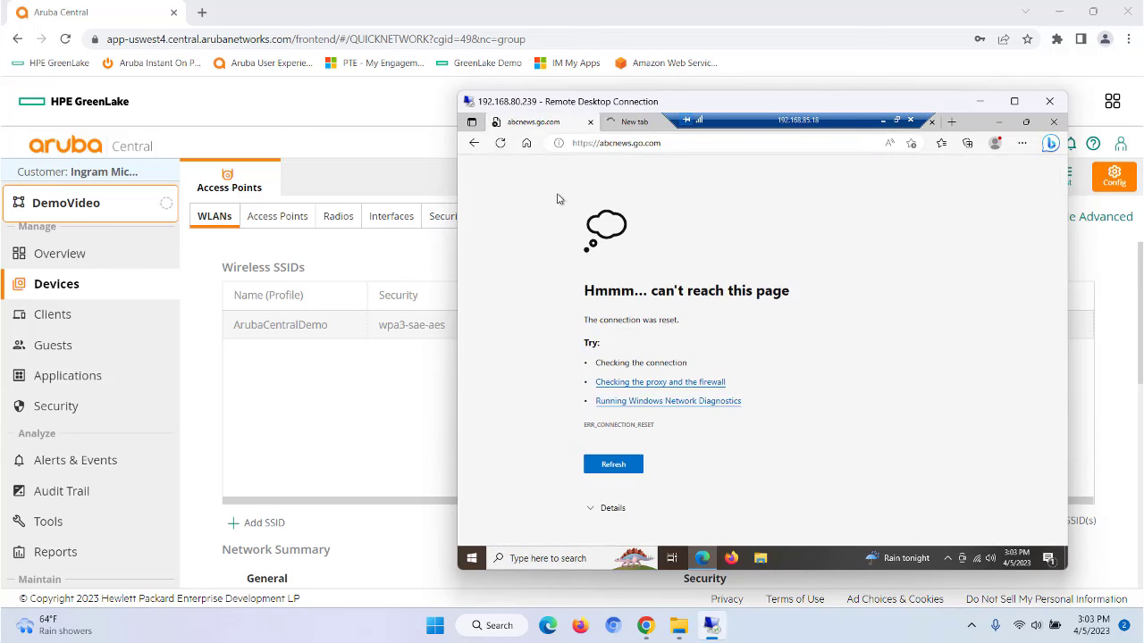
click(589, 121)
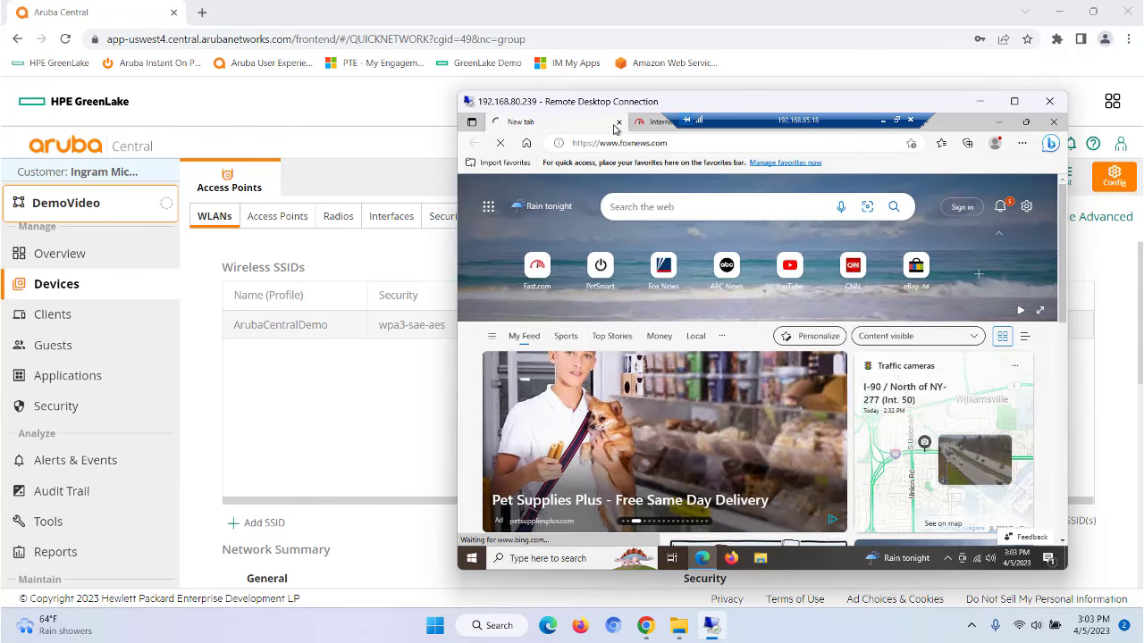
click(619, 121)
click(619, 121)
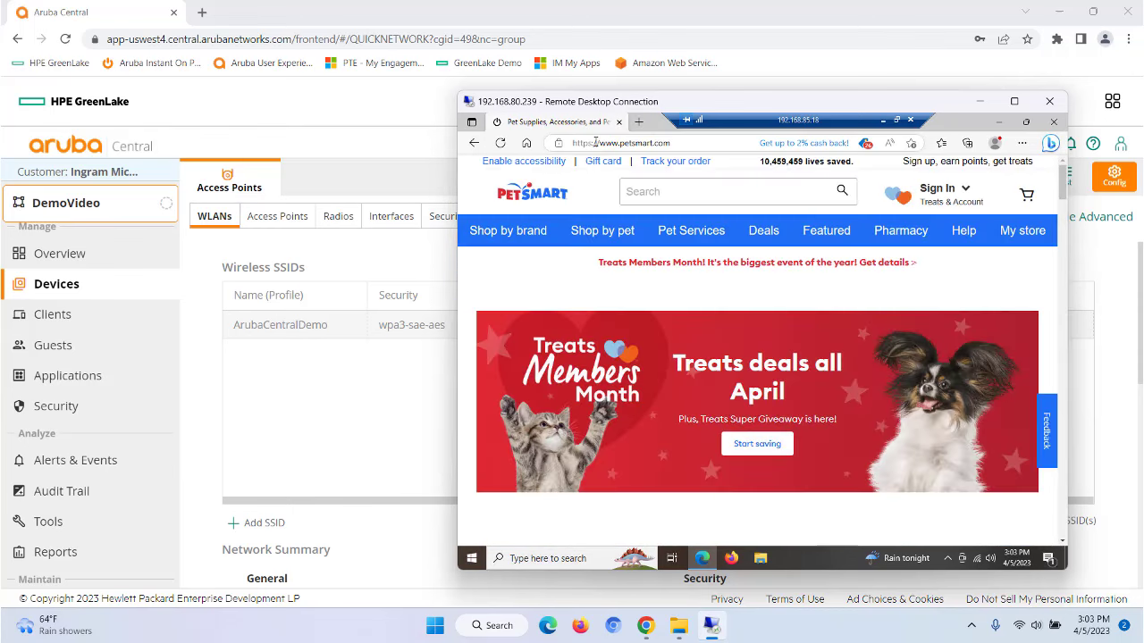
click(618, 121)
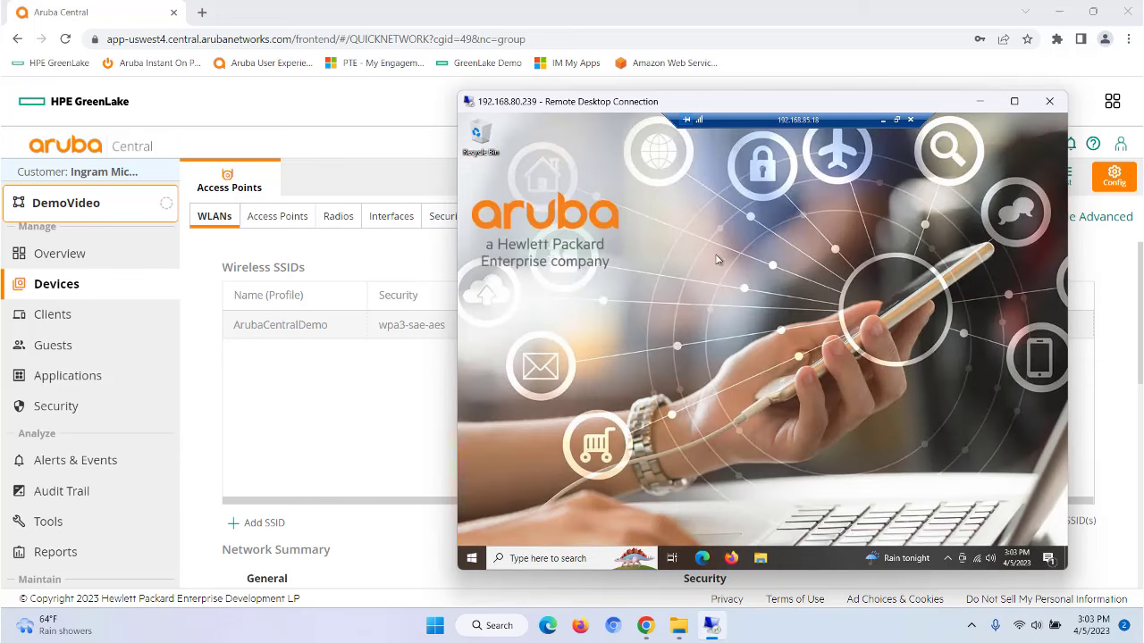
drag(734, 117, 701, 118)
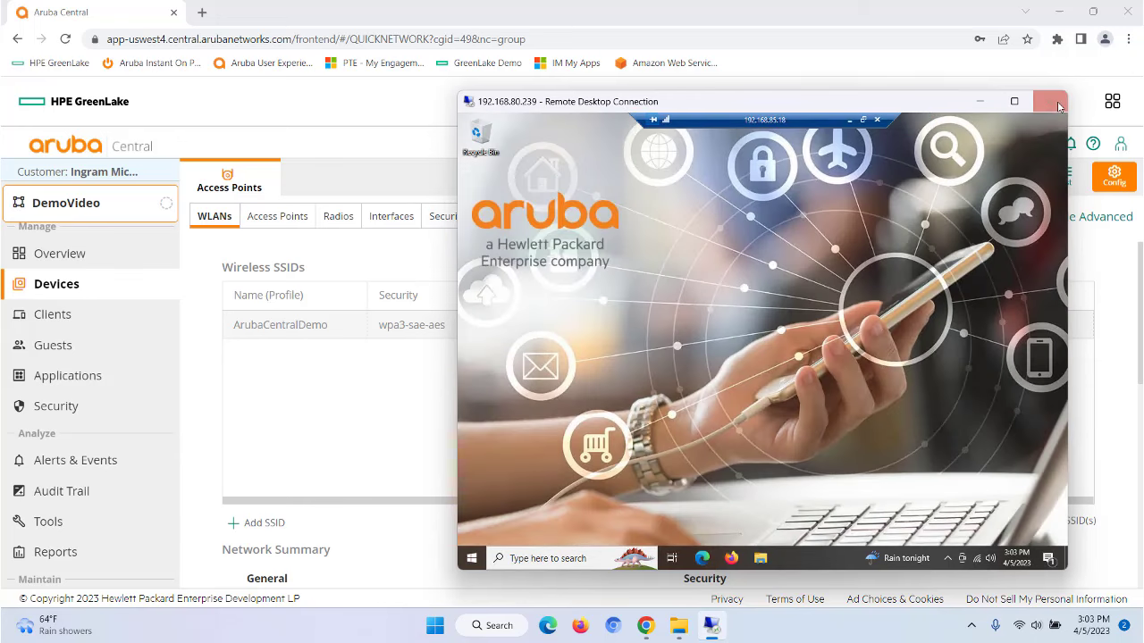
Step: Disconnect the remote laptop from ArubaCentralDemo and forget that network
click(979, 557)
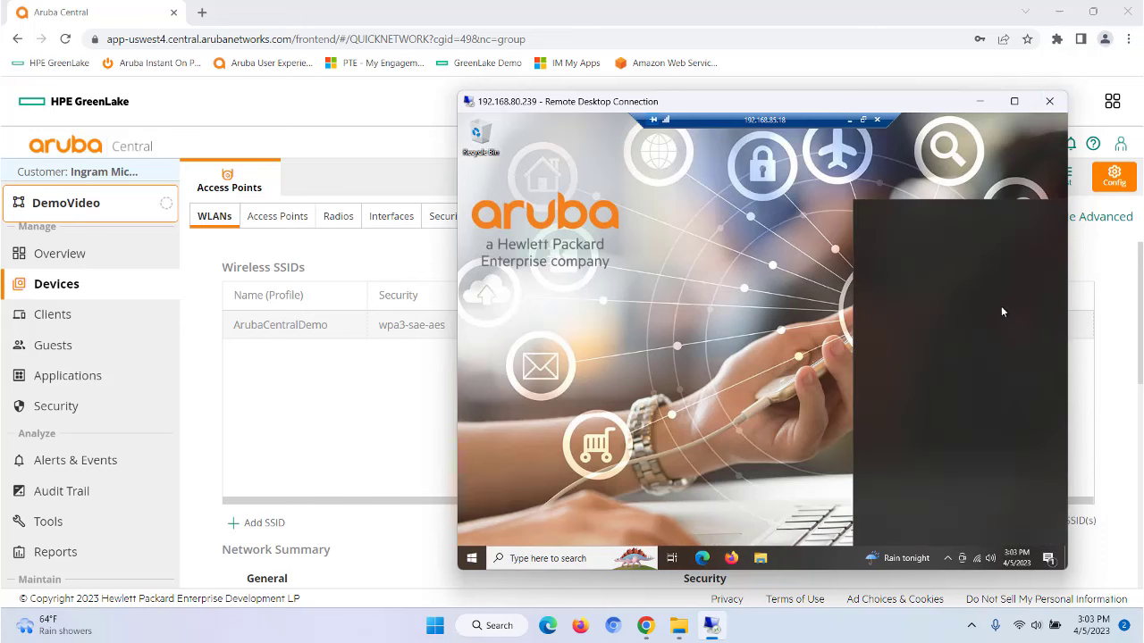
right_click(922, 268)
click(949, 280)
right_click(949, 270)
click(969, 320)
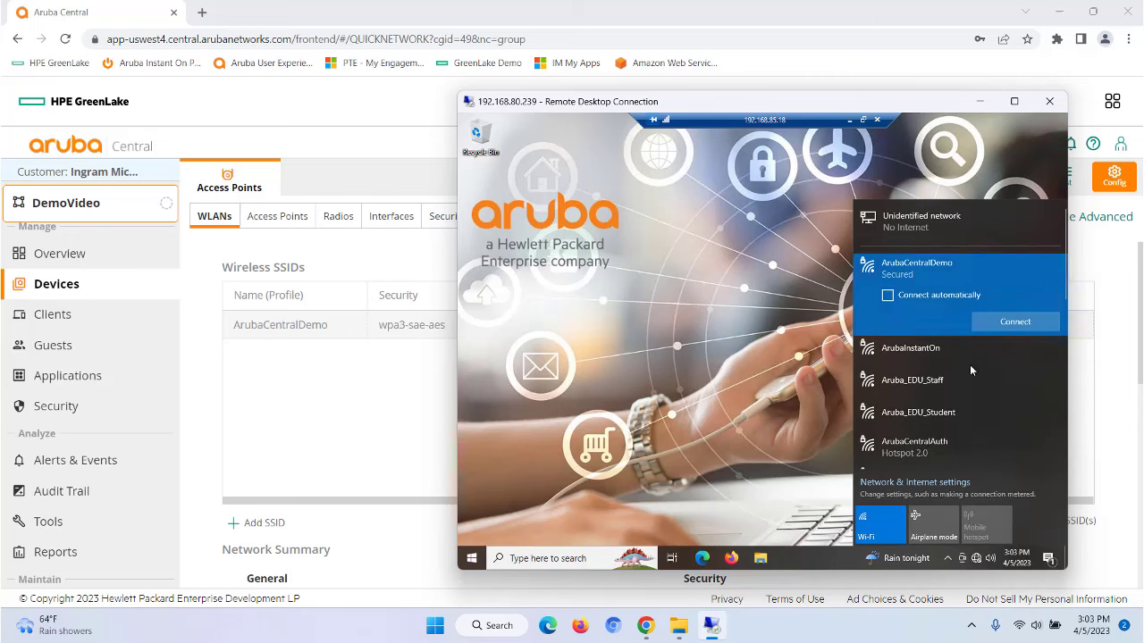
click(400, 384)
Step: Start a new SSID named ArubaCentralGuest
click(371, 529)
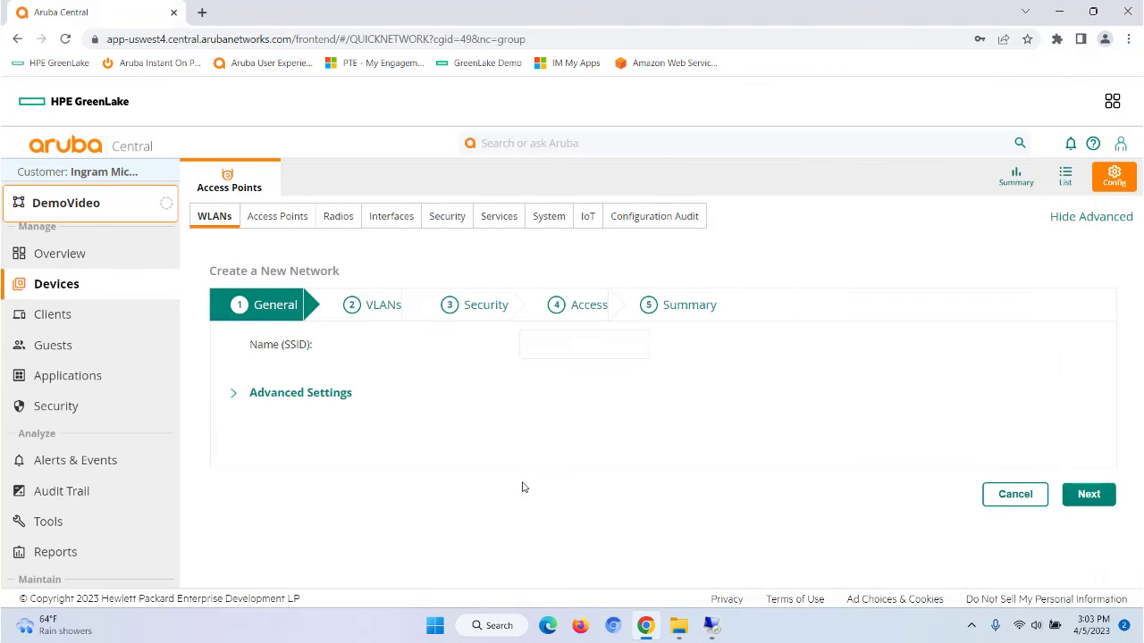
click(570, 350)
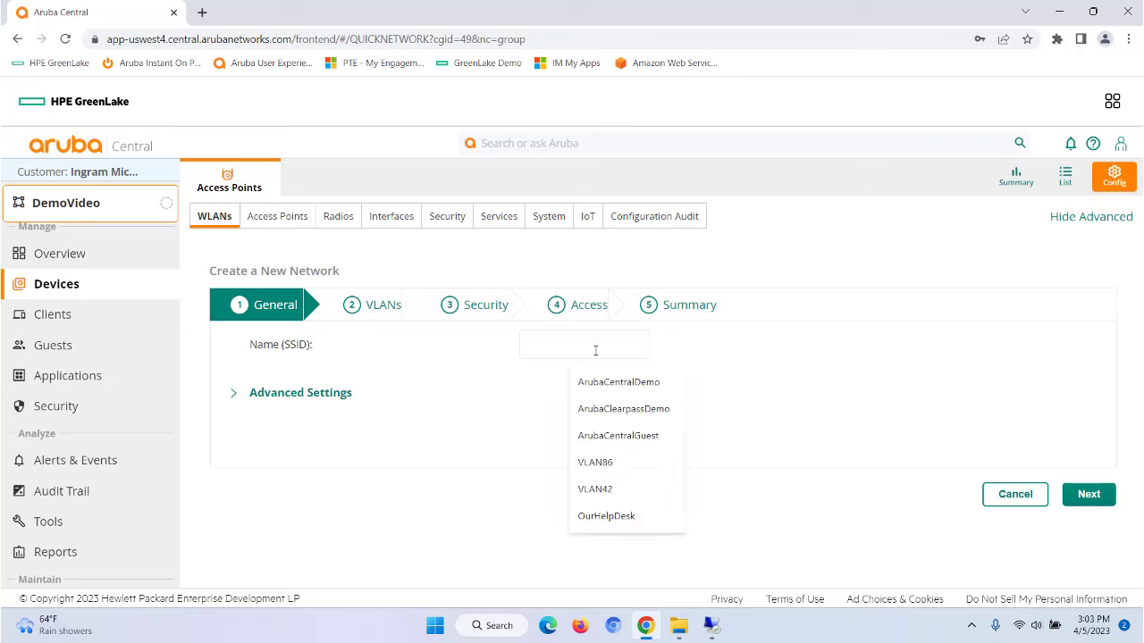
click(608, 436)
click(1089, 497)
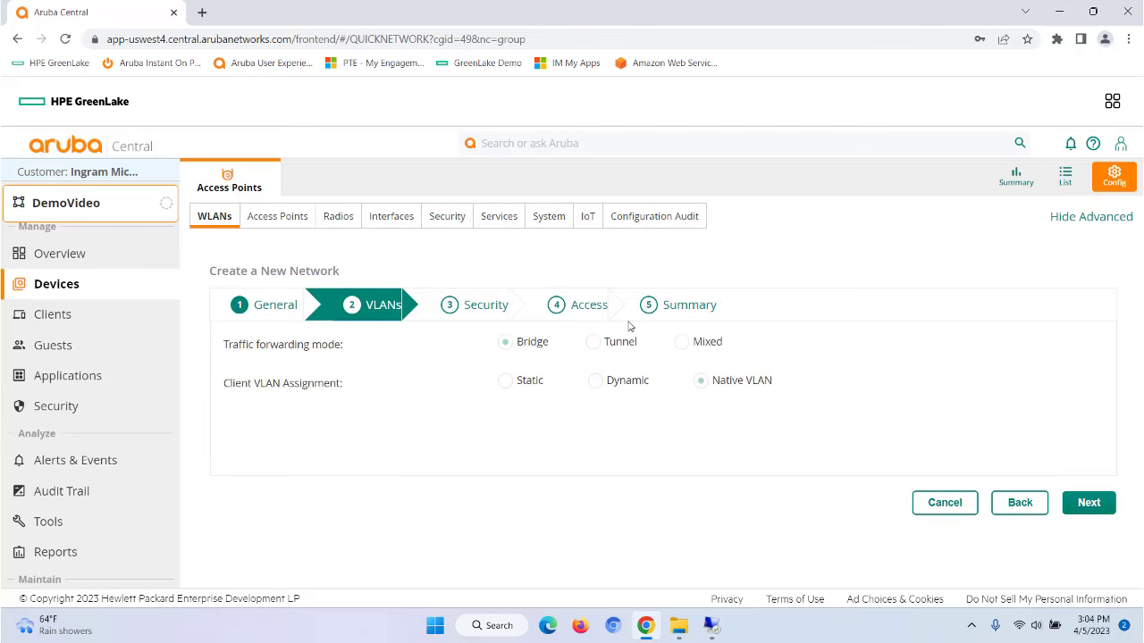
Step: Assign client VLANs statically with VLAN ID 85
click(507, 383)
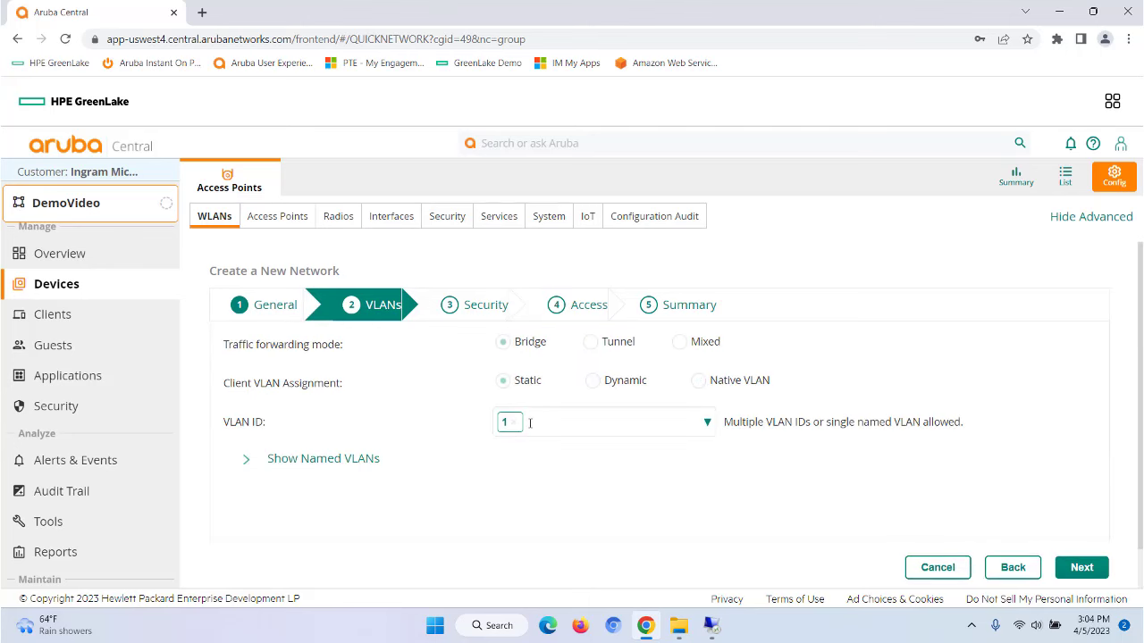
key(BackSpace)
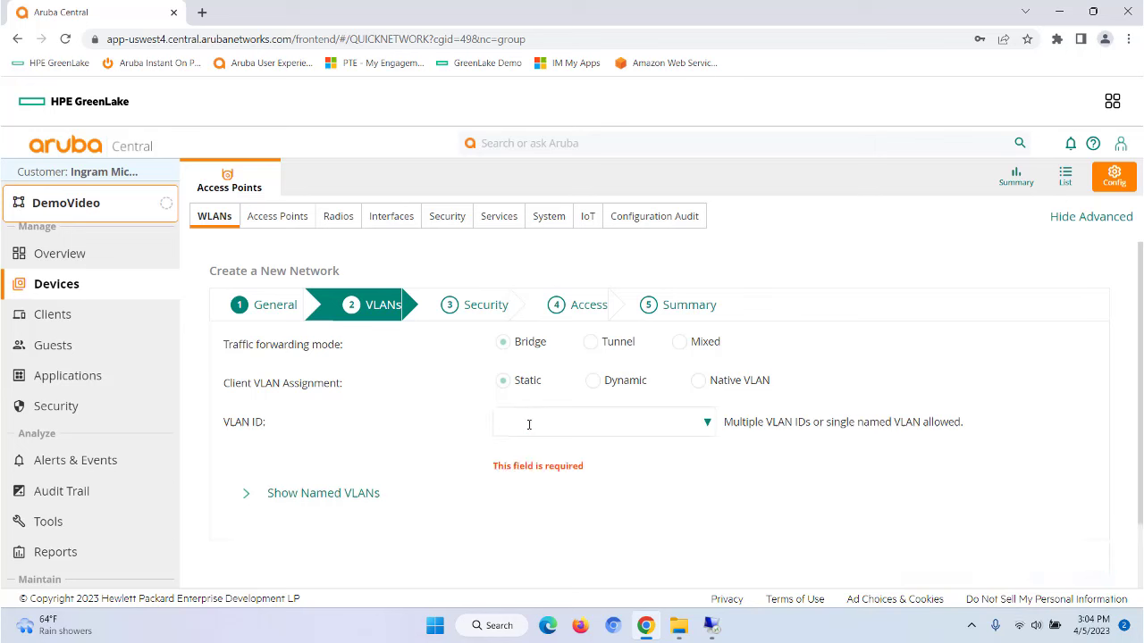
text(85)
key(Return)
click(1081, 568)
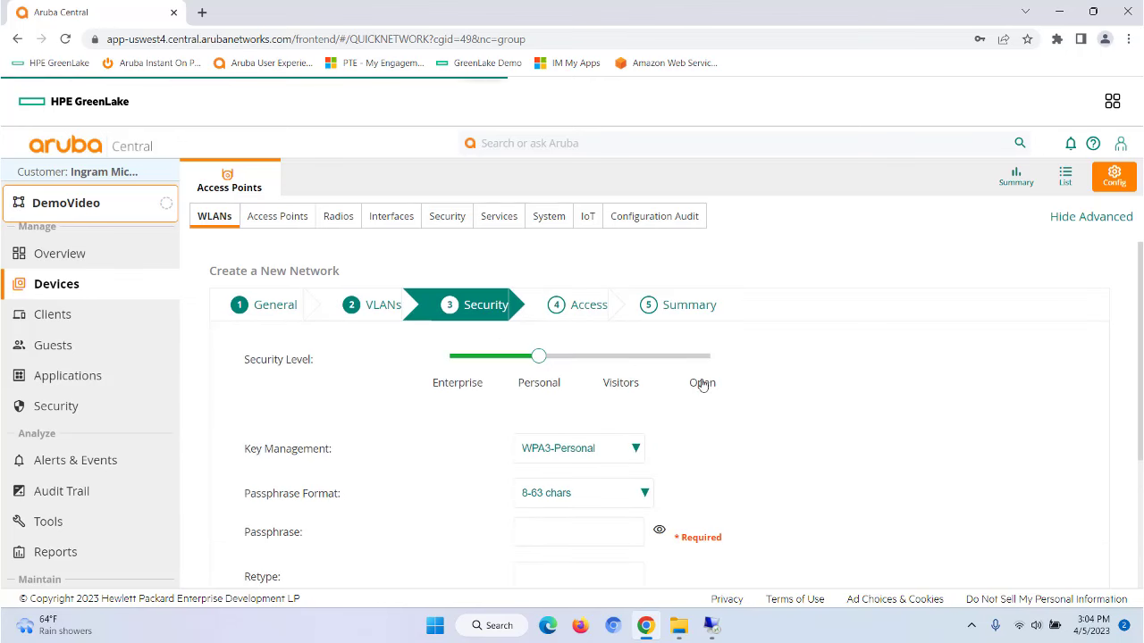
Step: Set security level Visitors, type Cloud Guest, and captive portal profile OurBTCGuestPage
click(619, 359)
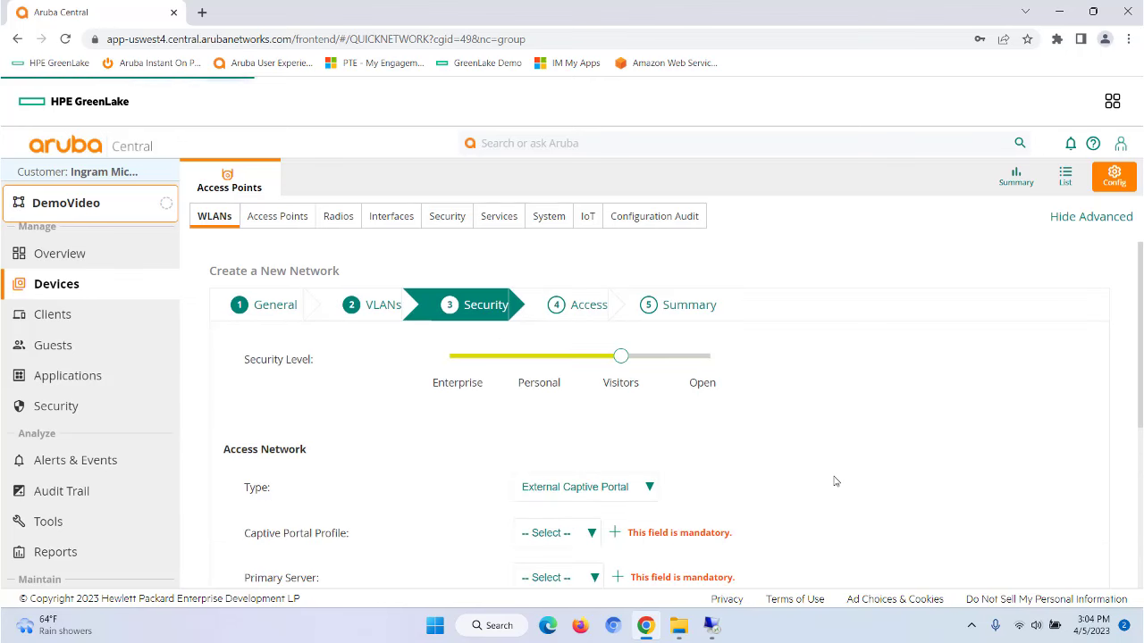
scroll(836, 483, down, 2)
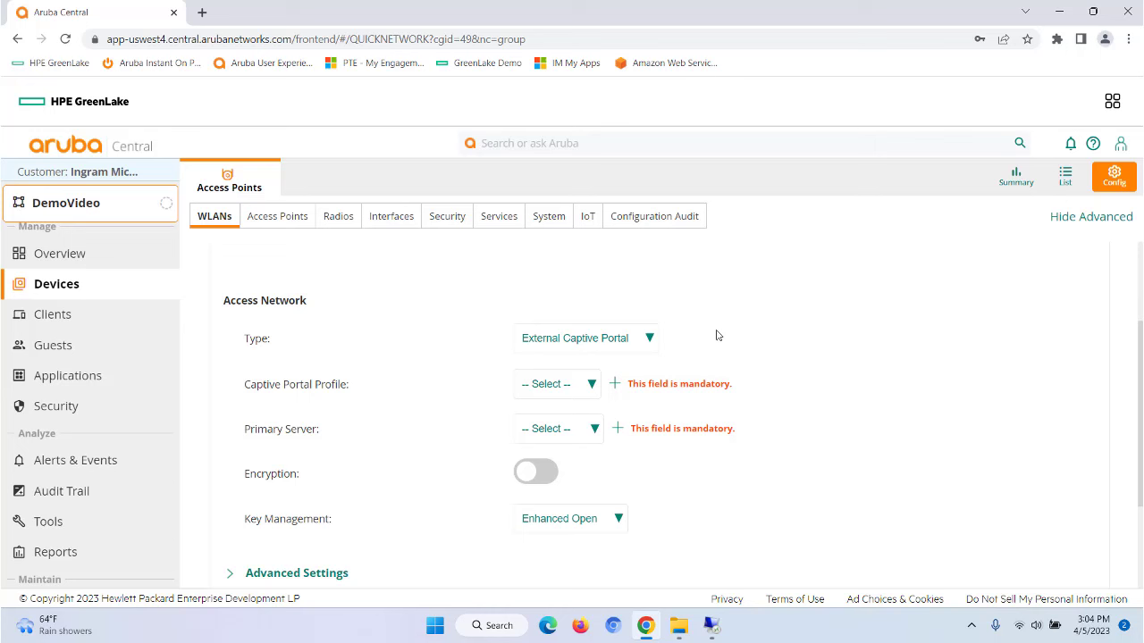
click(650, 342)
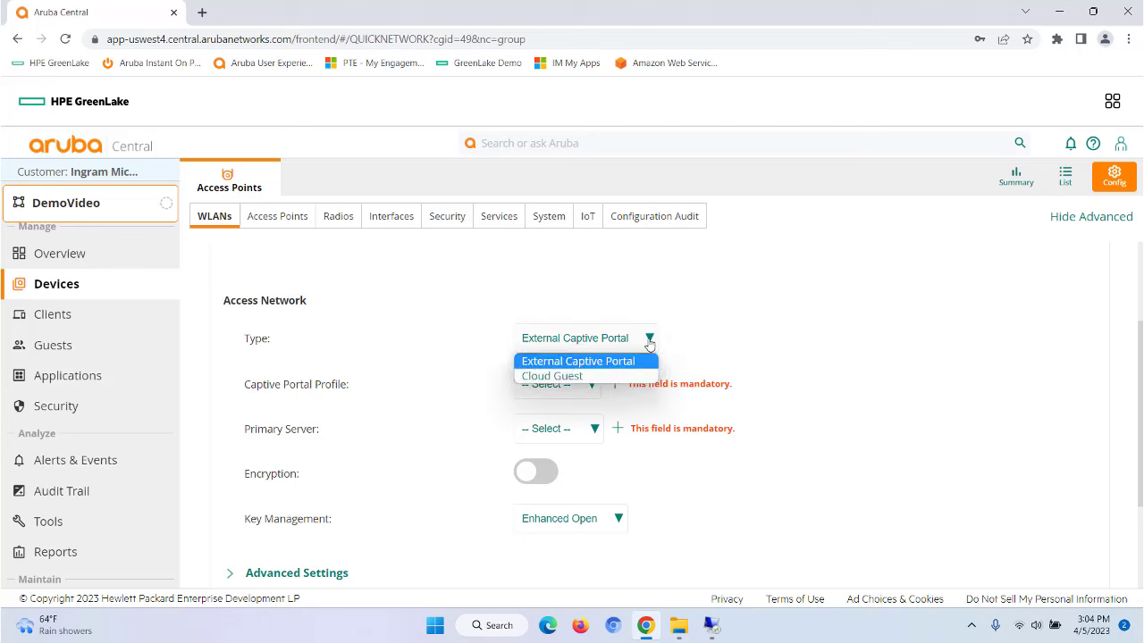
click(570, 376)
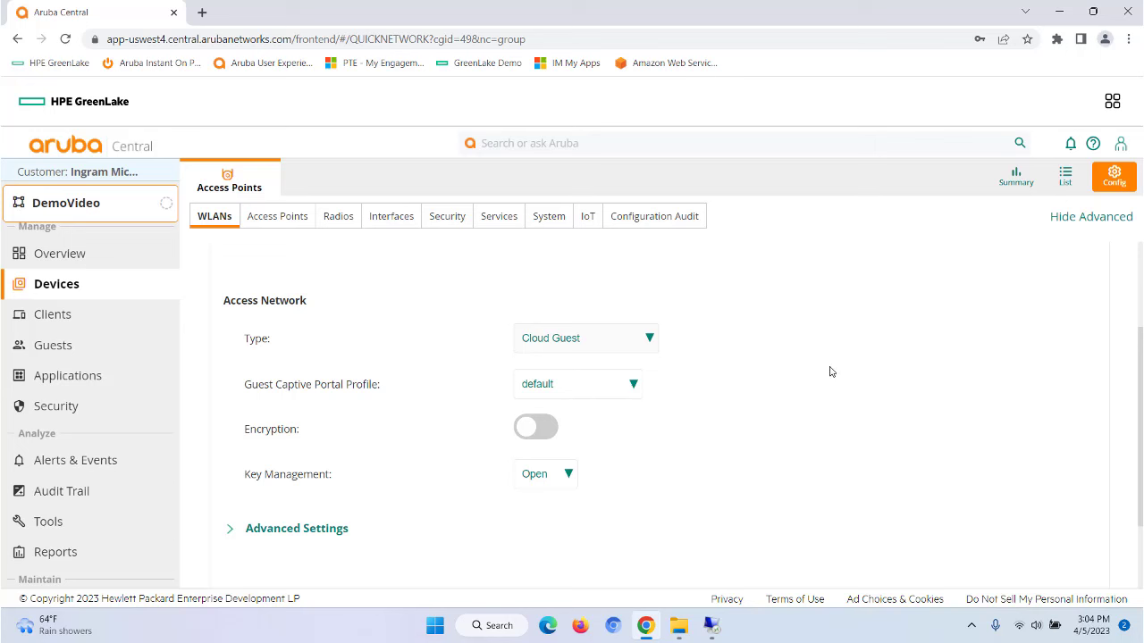
click(634, 384)
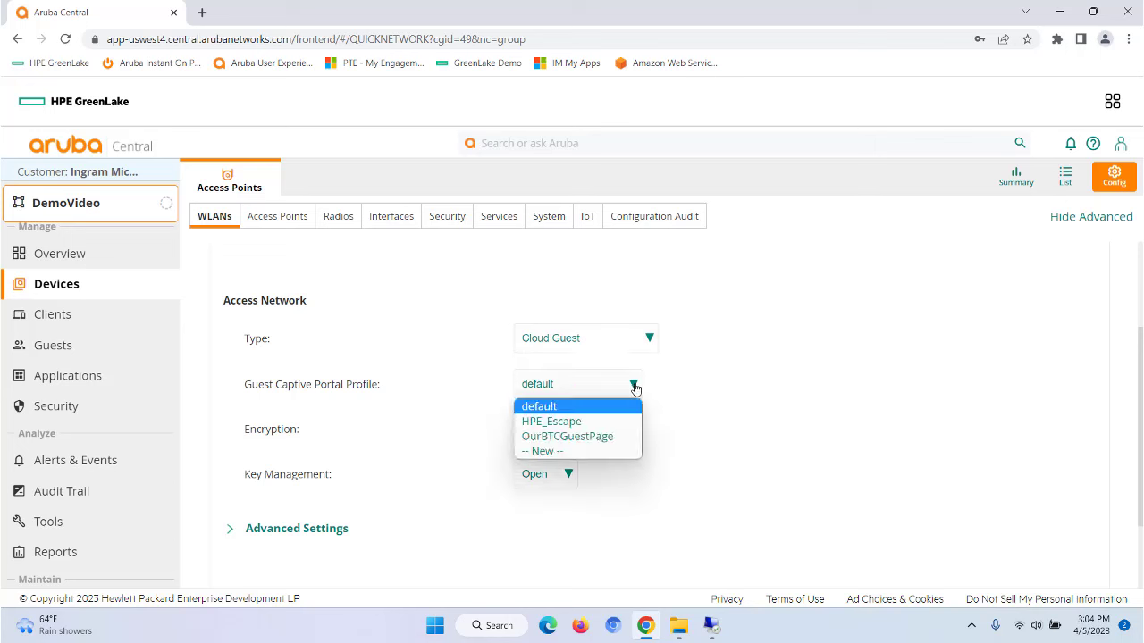
click(565, 438)
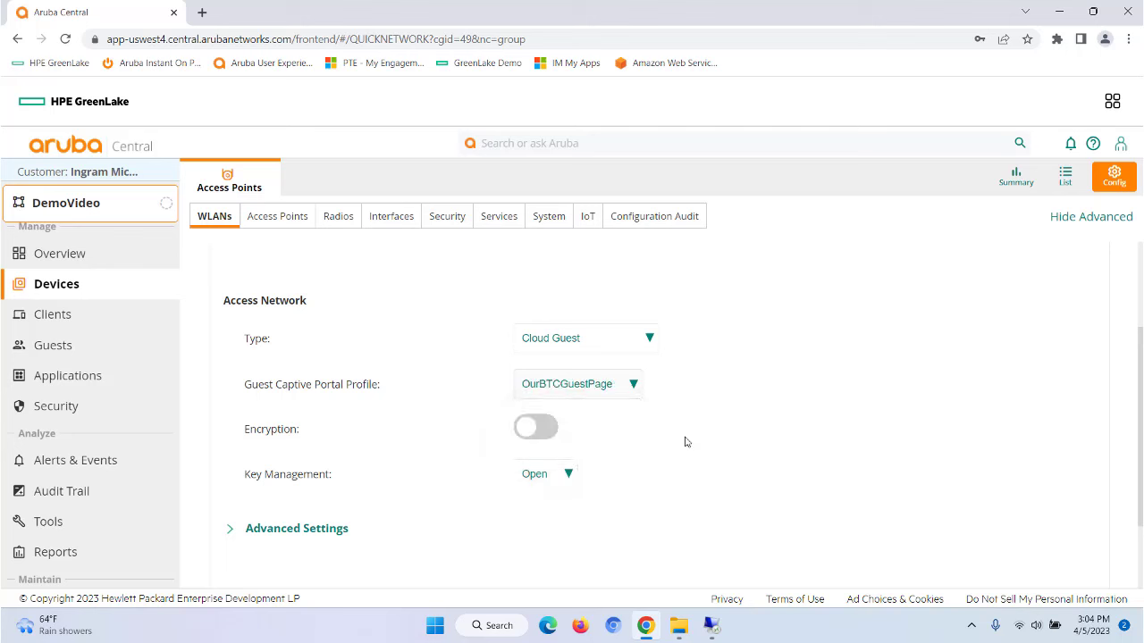
scroll(893, 462, down, 2)
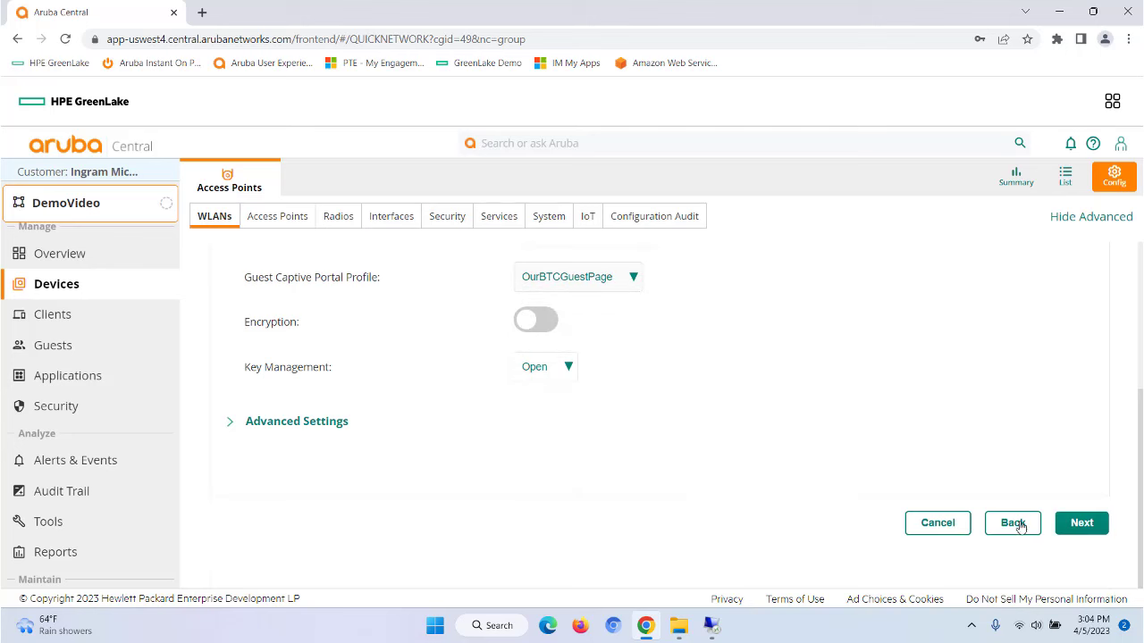
click(1081, 524)
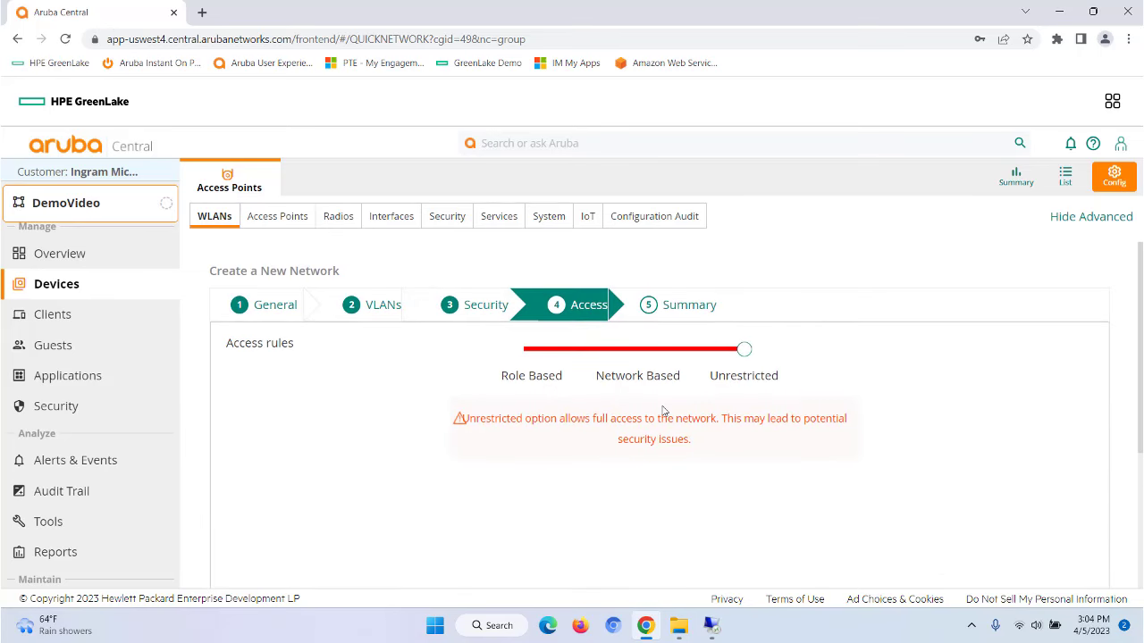
Step: Compare Network Based and Role Based access rules, reviewing the ArubaCentralDemo role's rules
click(640, 379)
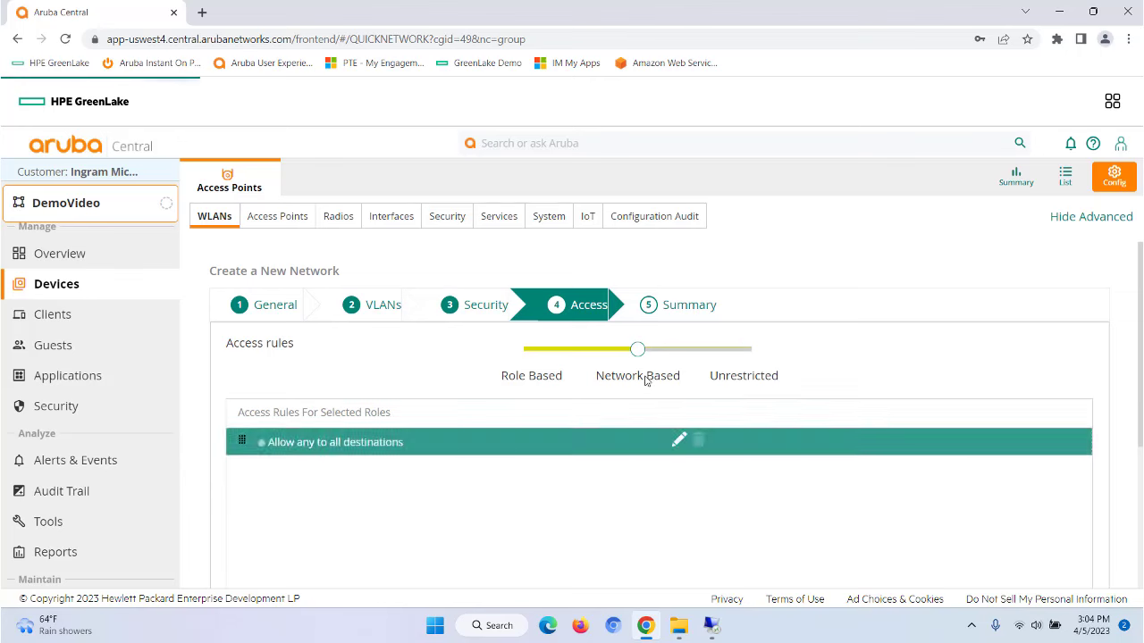
click(531, 386)
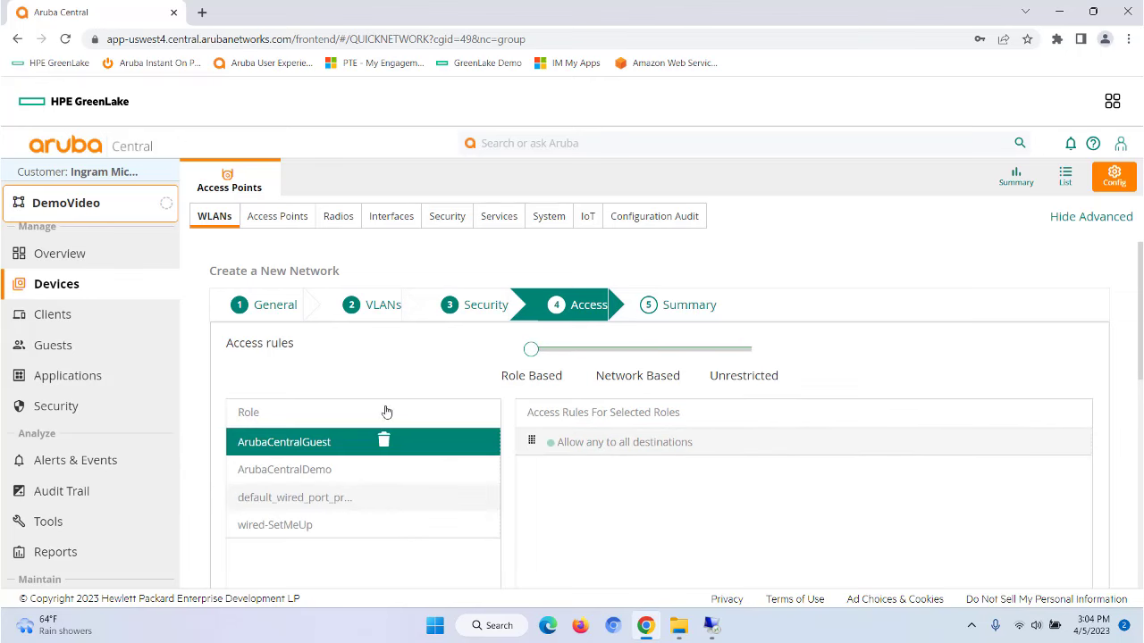
click(304, 469)
click(302, 498)
click(253, 470)
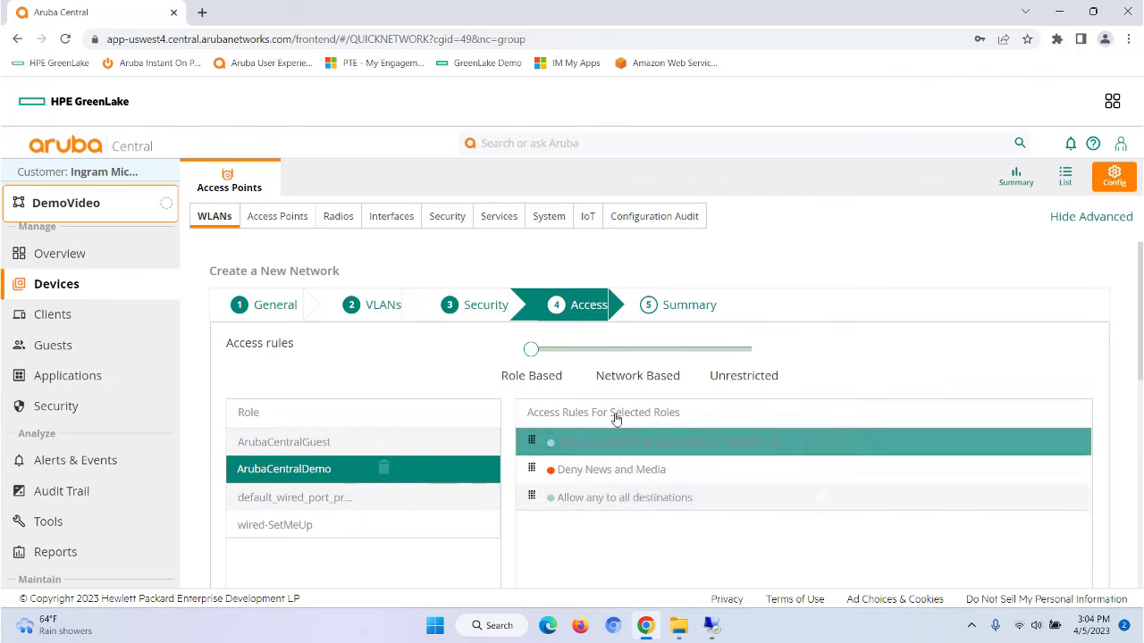
scroll(762, 555, down, 5)
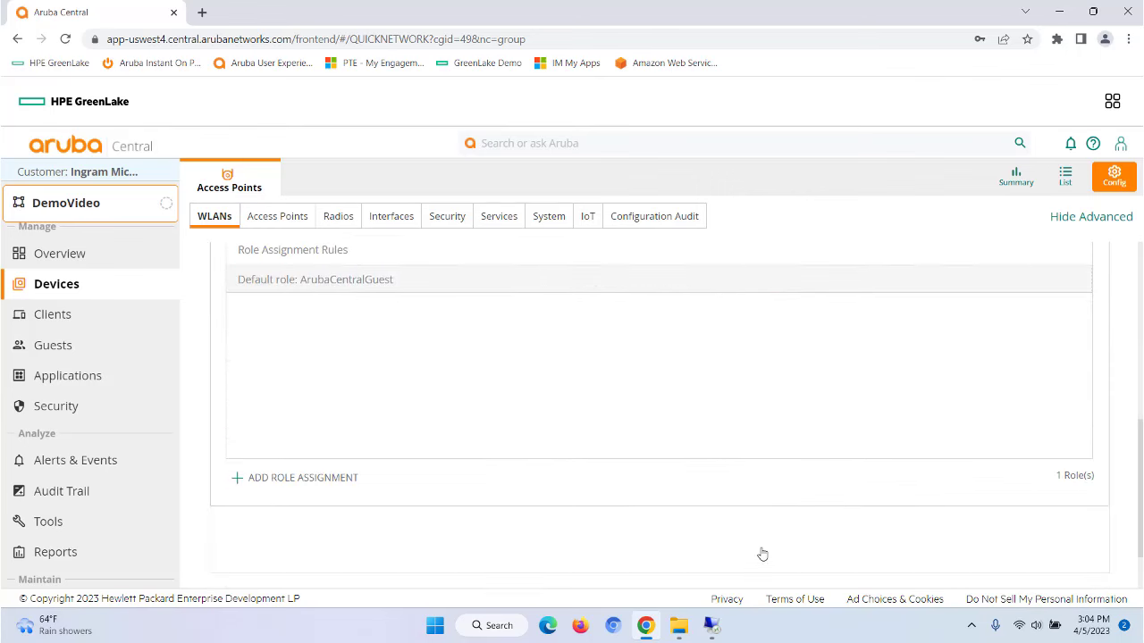
click(1078, 541)
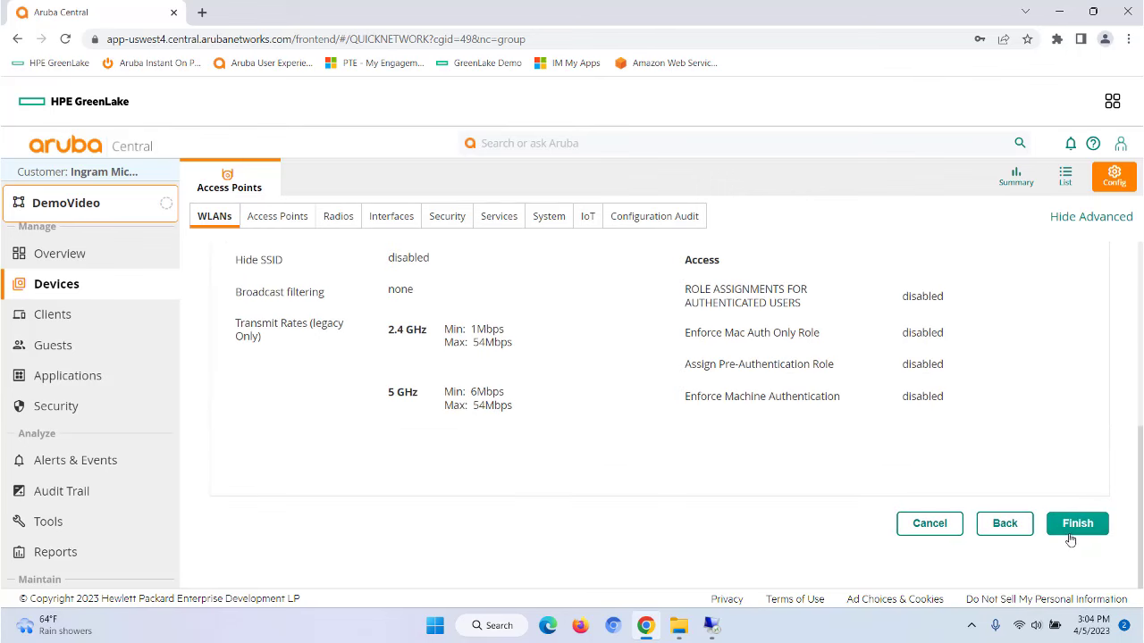
Step: Finish creating ArubaCentralGuest from the summary and open the Guests splash pages list
scroll(702, 487, up, 2)
scroll(702, 487, up, 2)
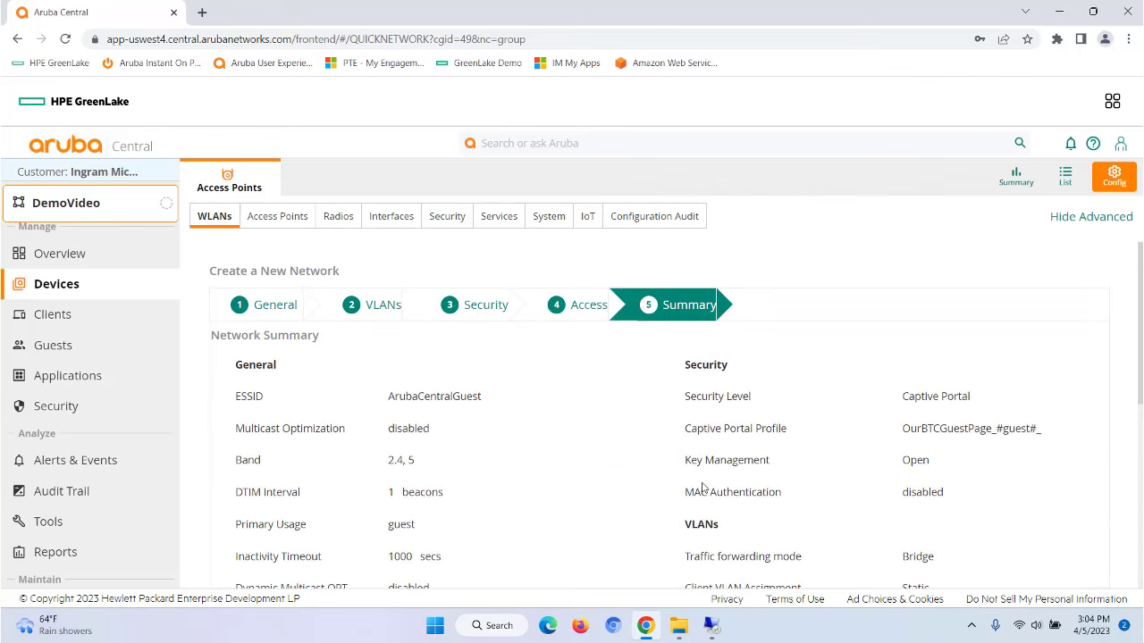
scroll(702, 487, down, 5)
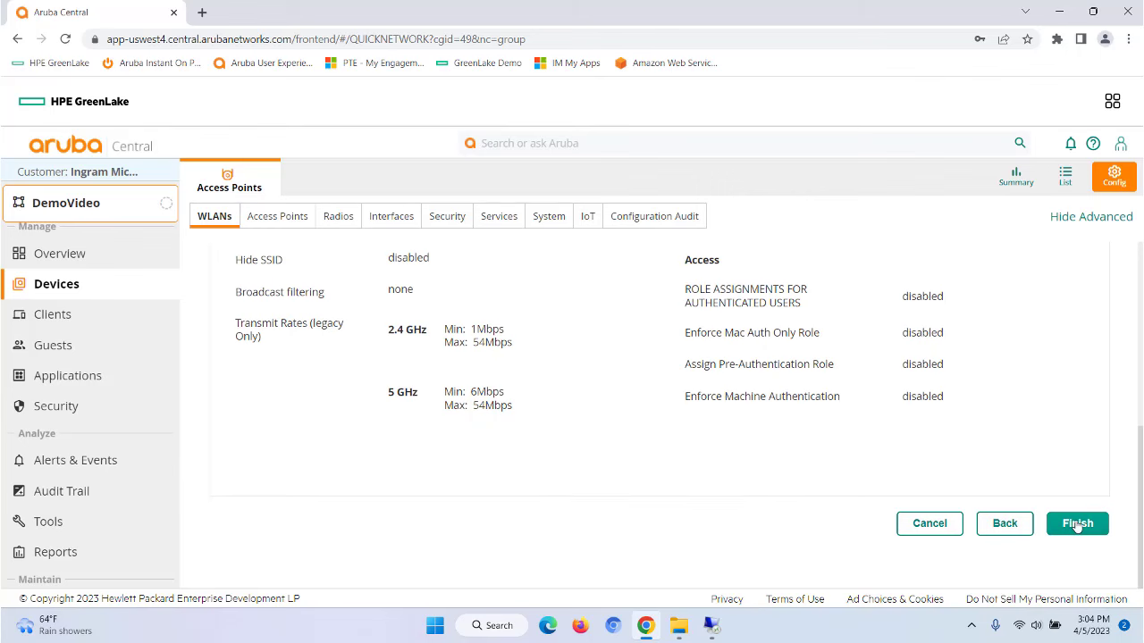
click(1078, 523)
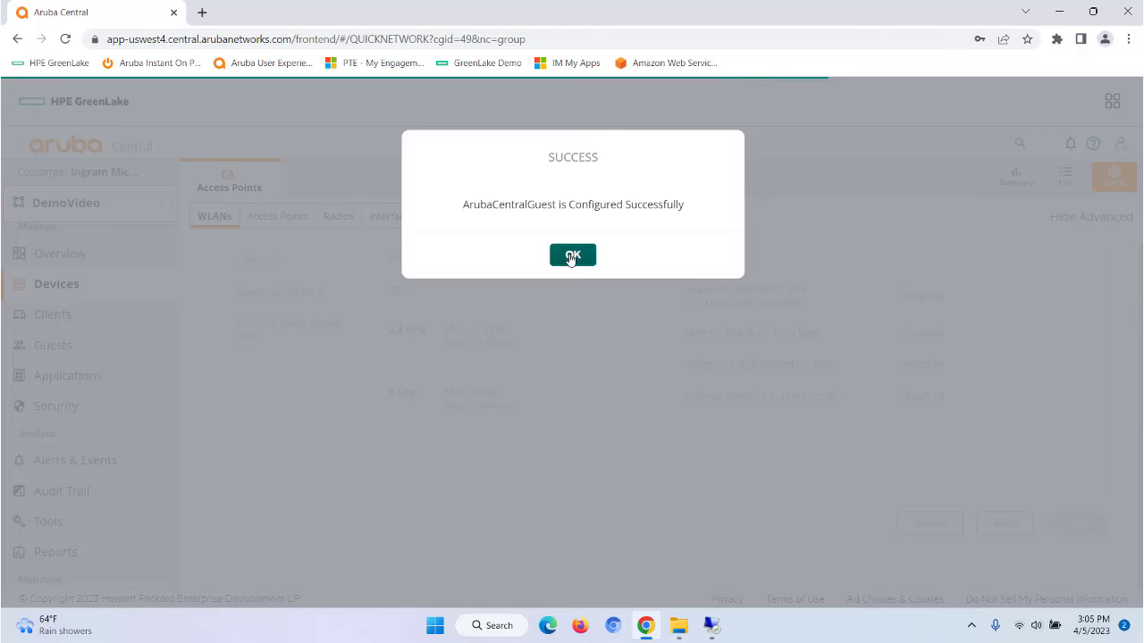
click(572, 258)
click(51, 345)
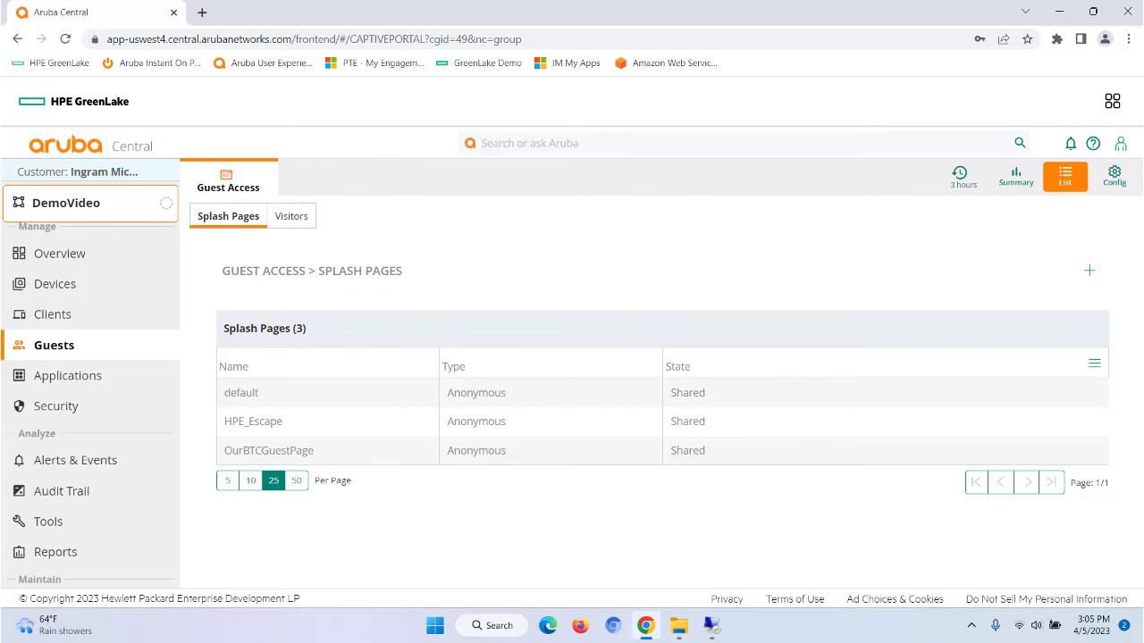
Step: Start a new splash page and then cancel it
click(1090, 270)
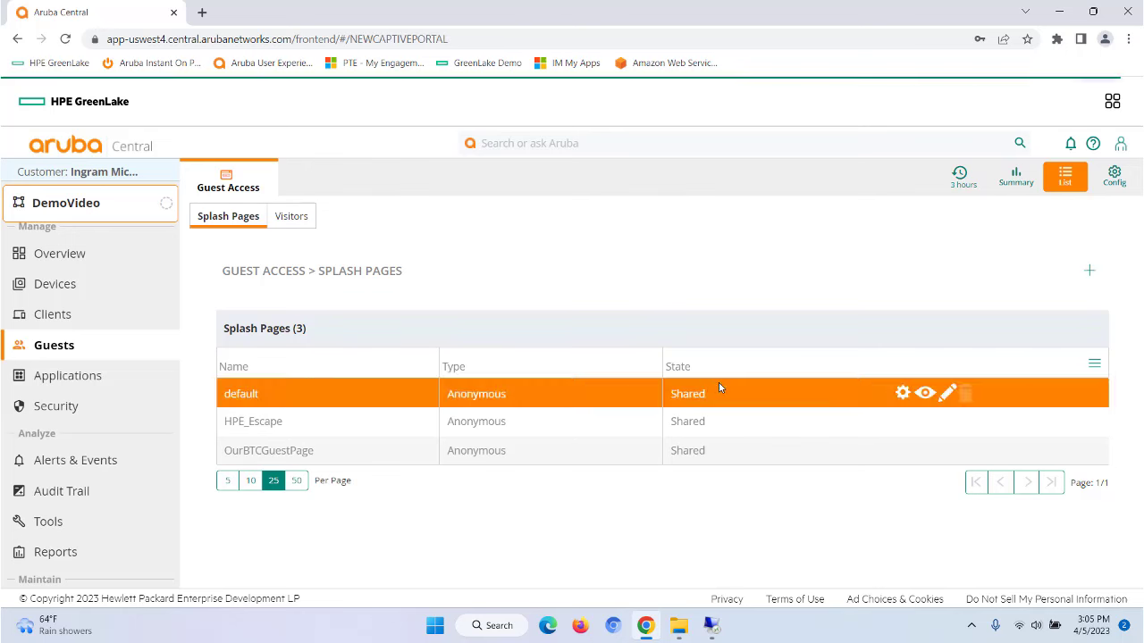
scroll(798, 481, down, 3)
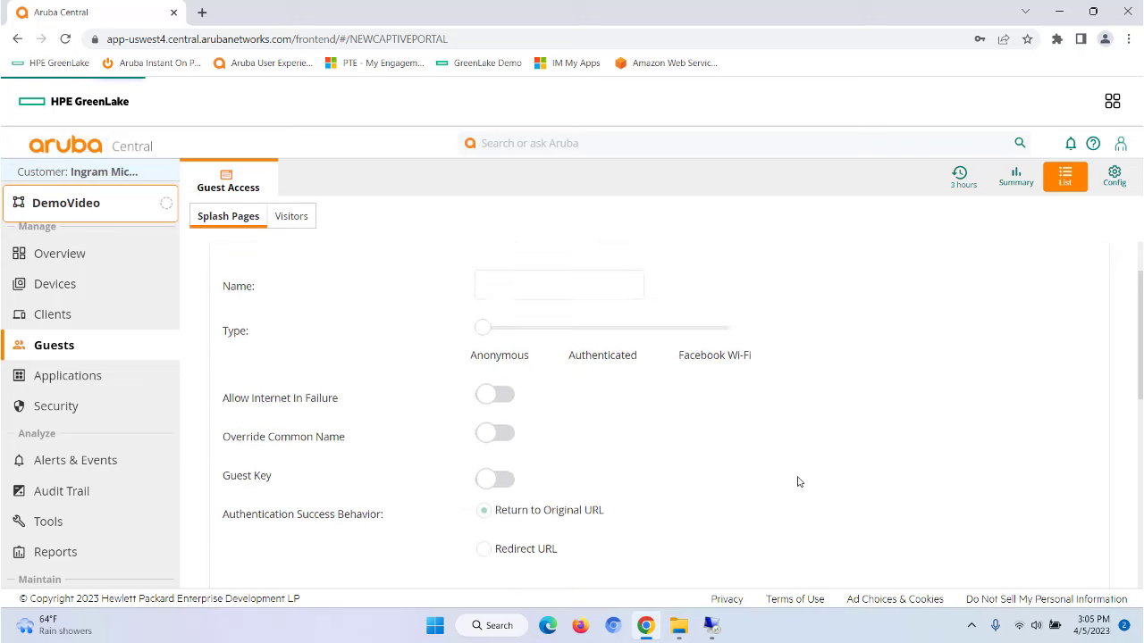
scroll(798, 481, down, 5)
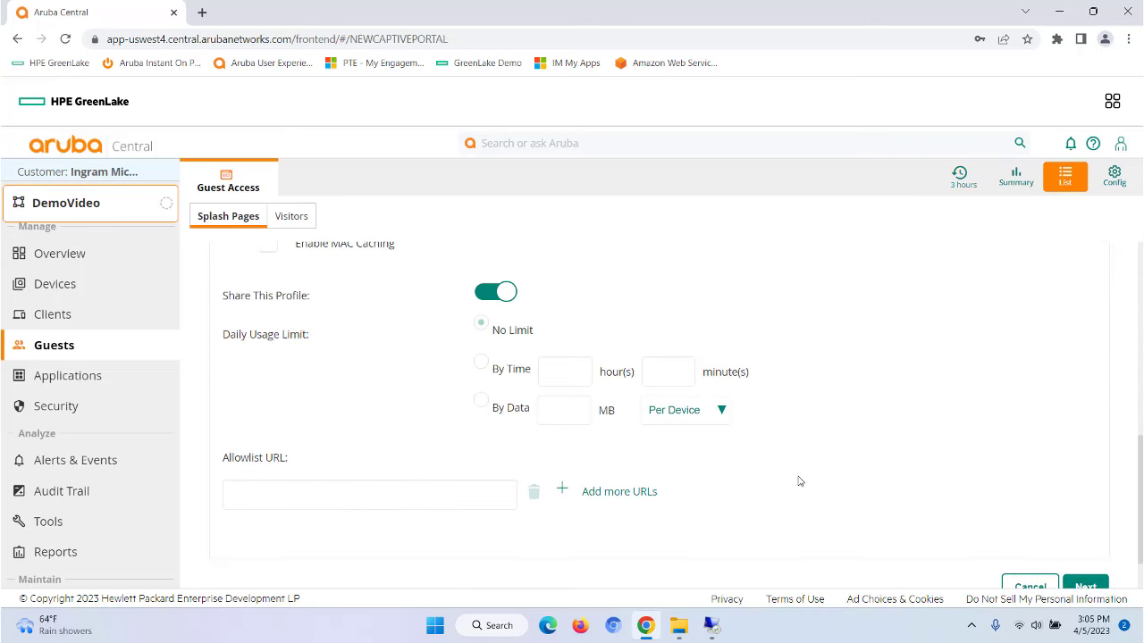
click(1025, 524)
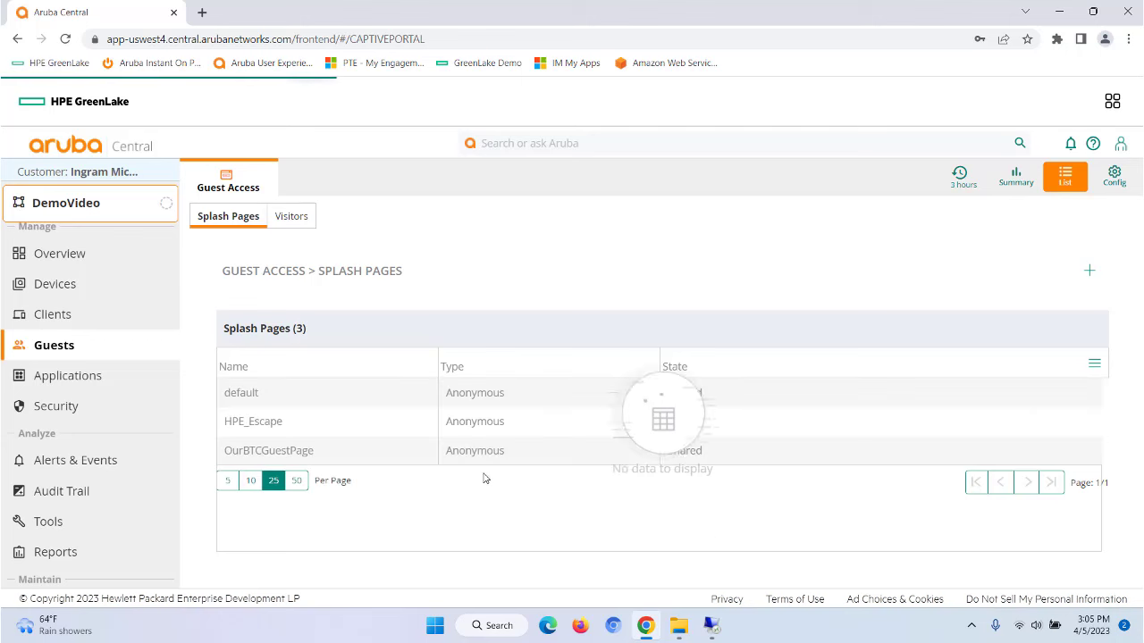
Step: Open OurBTCGuestPage for editing and review its full redirect URL
click(818, 461)
click(946, 451)
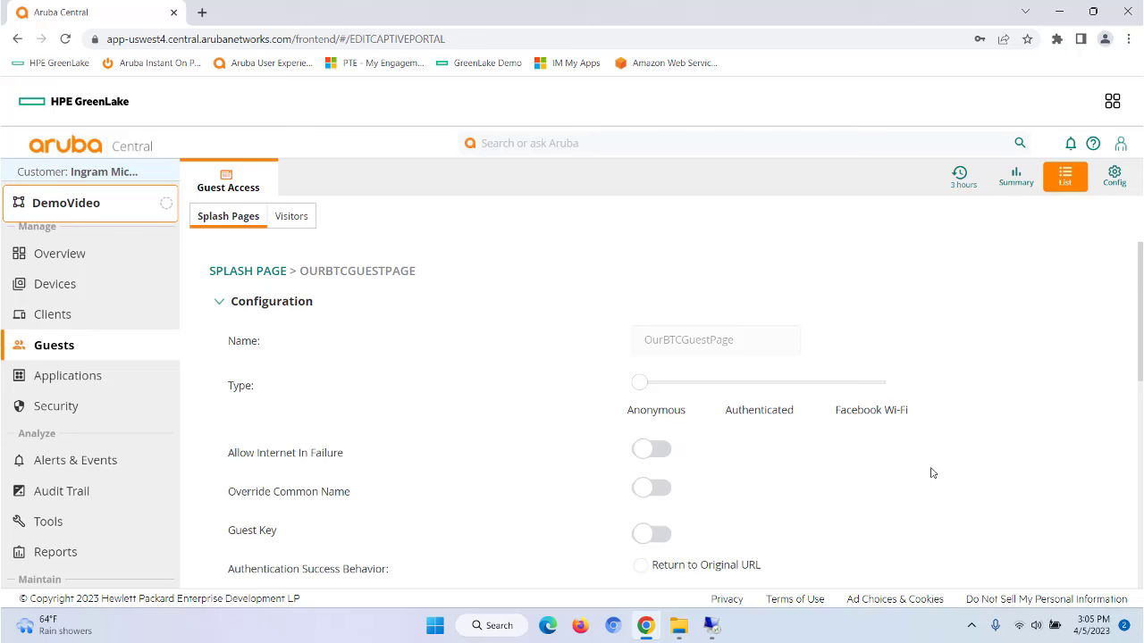
scroll(936, 478, down, 1)
scroll(936, 478, down, 1)
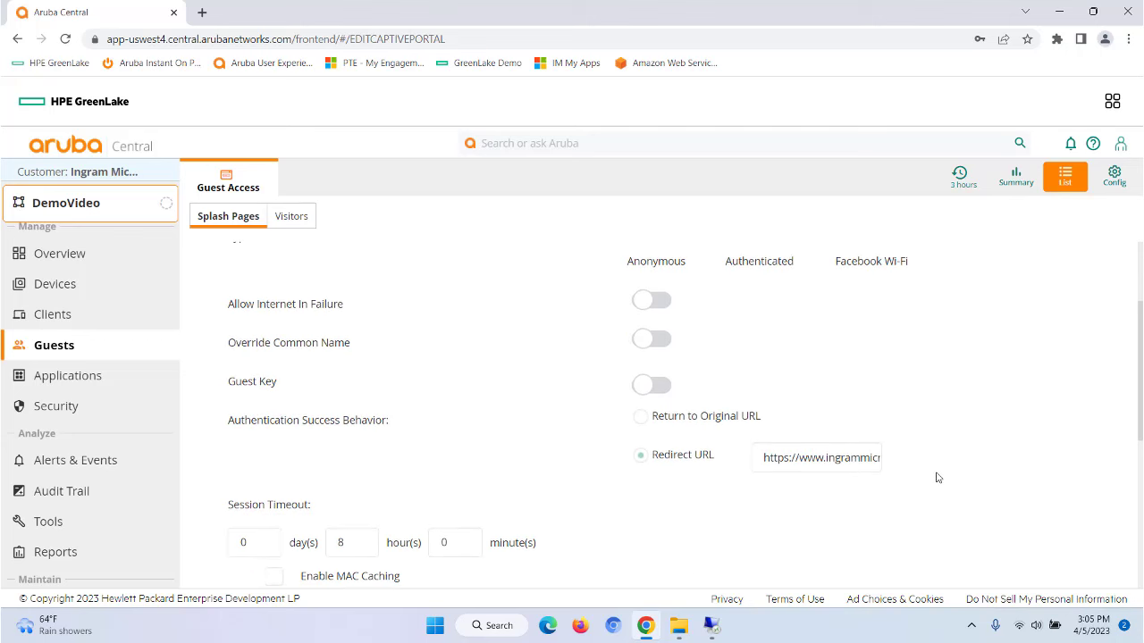
scroll(937, 478, down, 1)
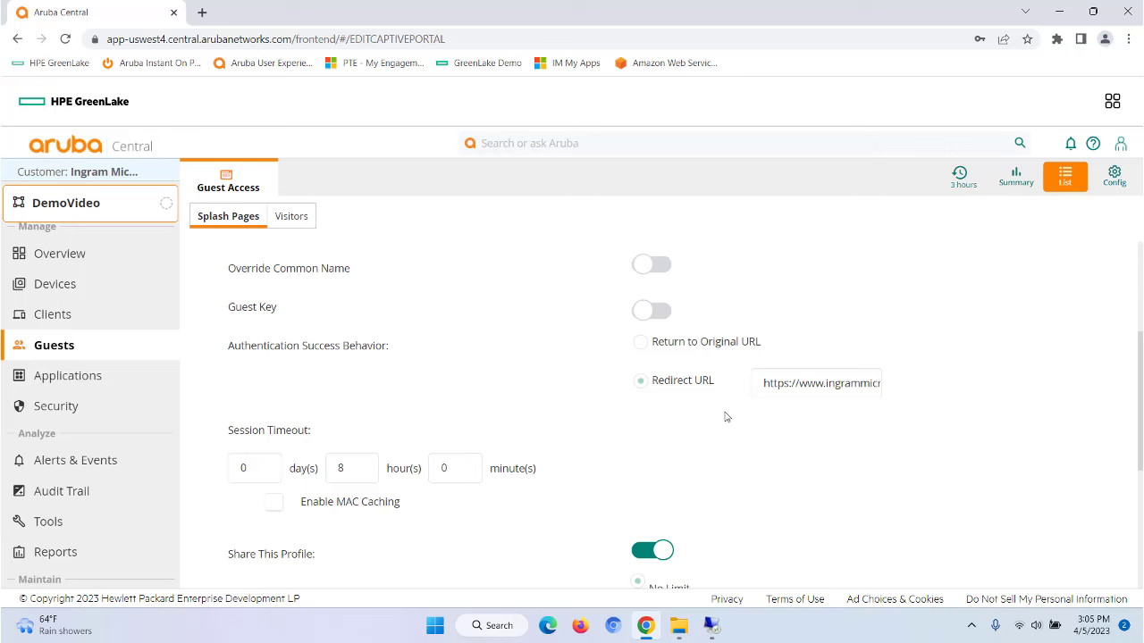
drag(764, 383, 930, 383)
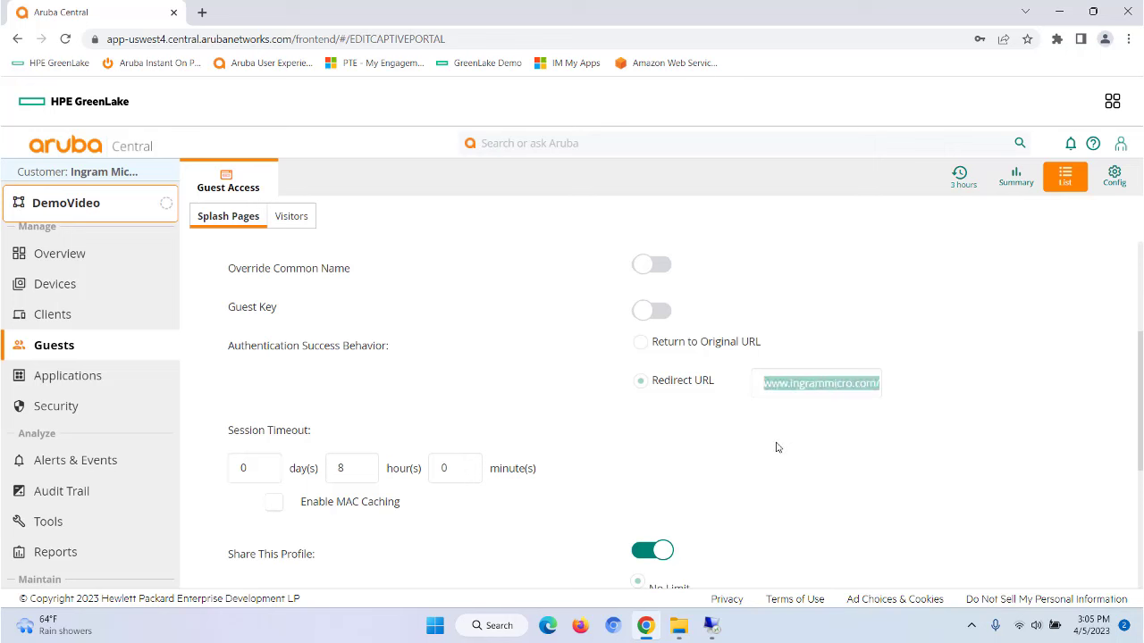
scroll(762, 437, down, 2)
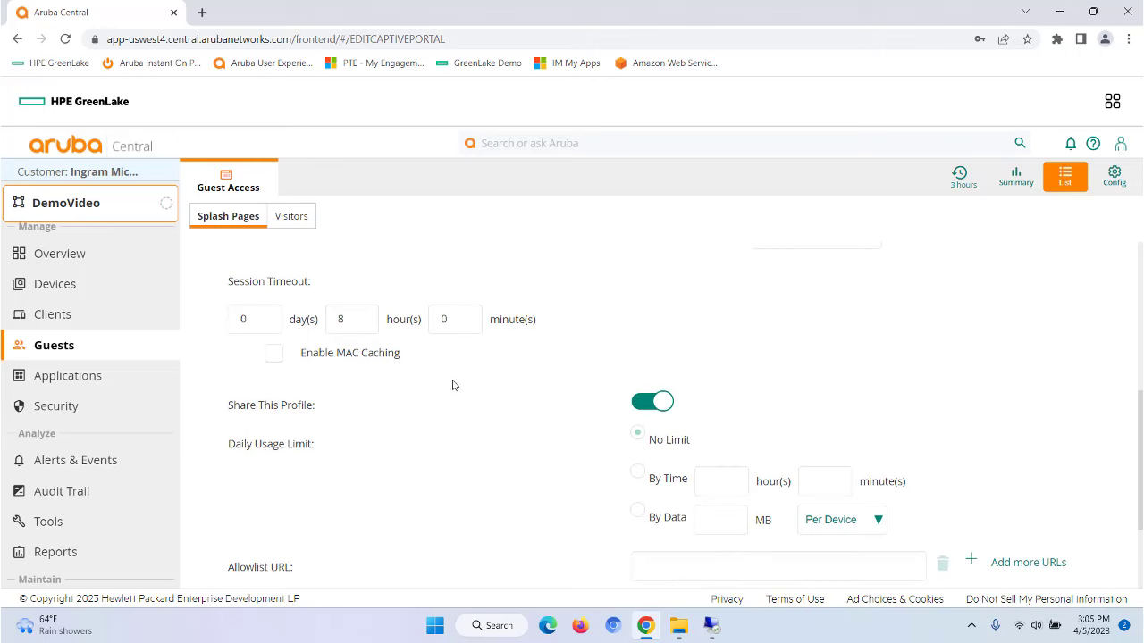
scroll(490, 386, down, 2)
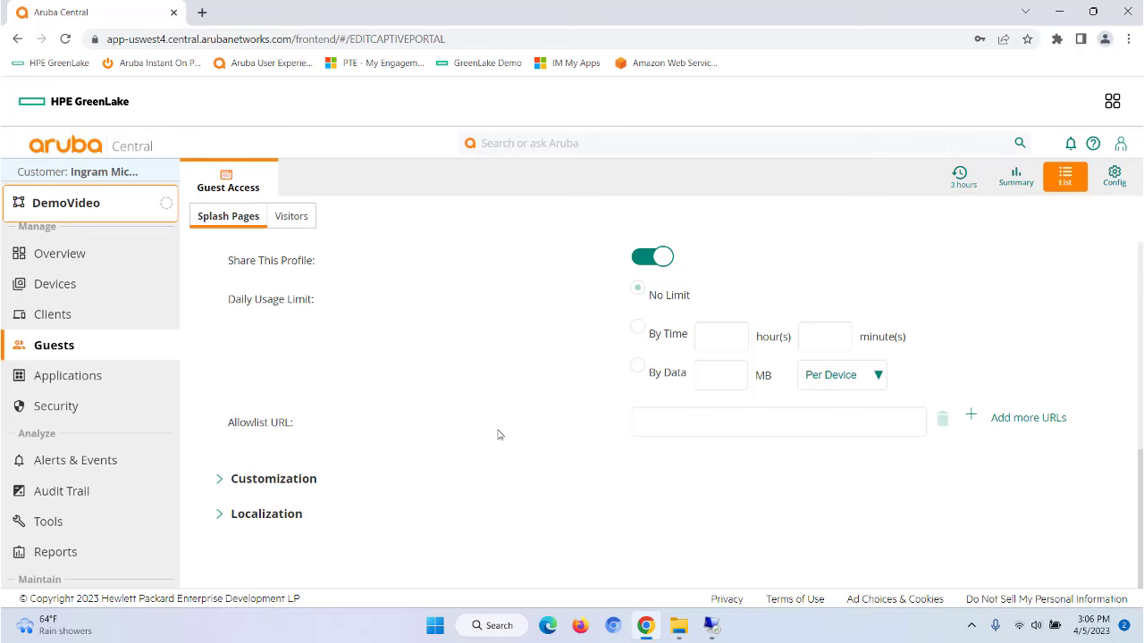
Step: Review the Customization, Ad Settings and Localization sections, then view the access points list
click(220, 488)
scroll(697, 465, up, 3)
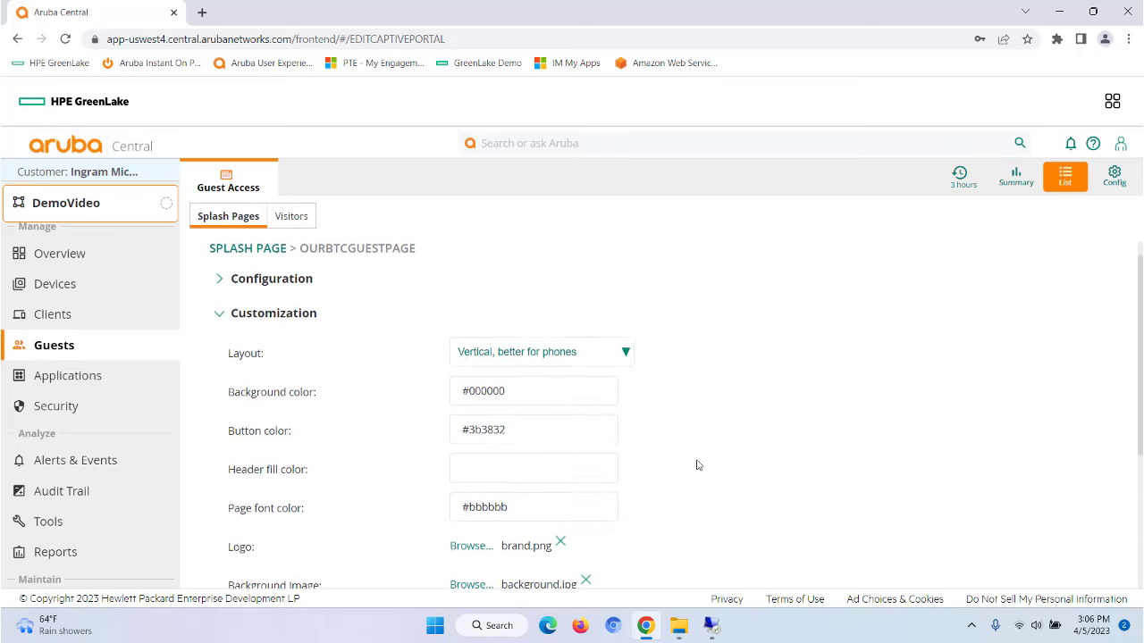
scroll(698, 465, down, 3)
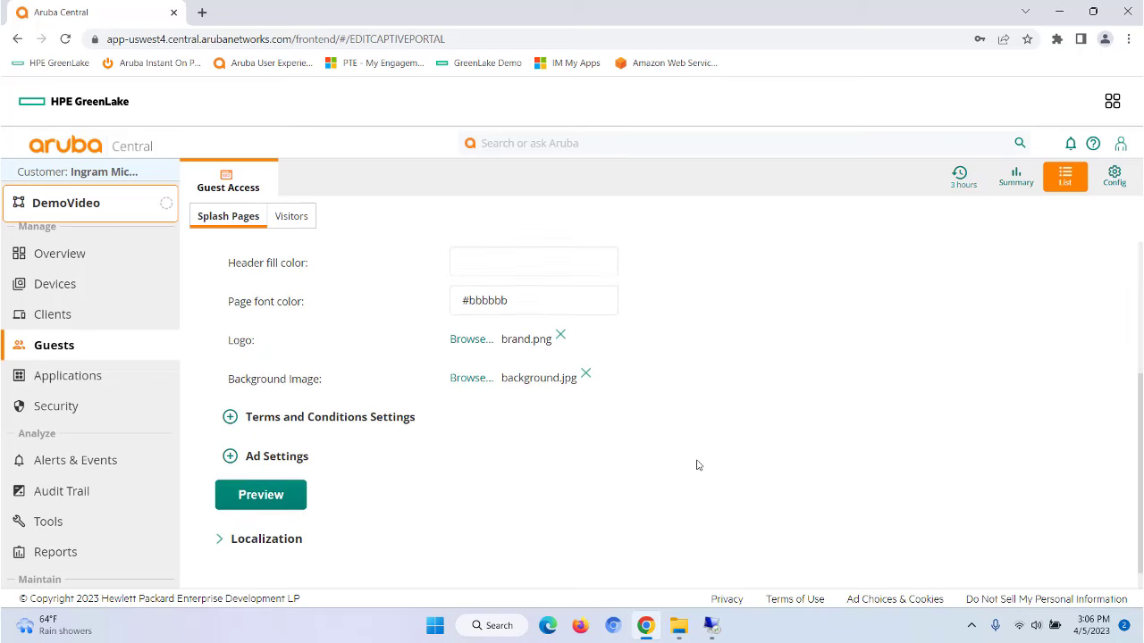
click(230, 432)
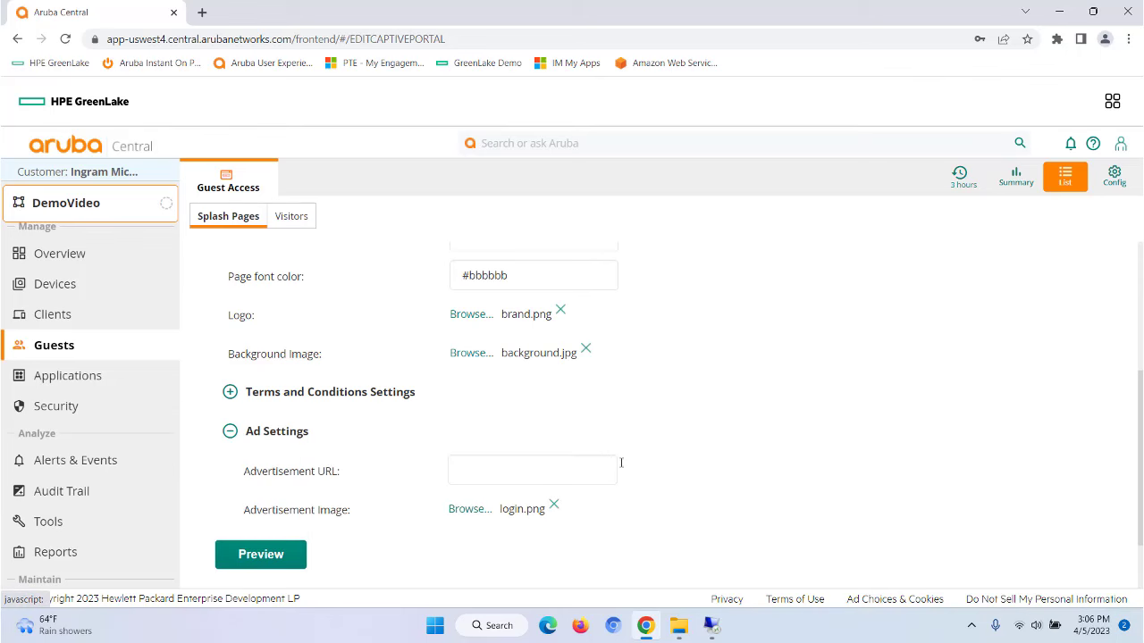
scroll(723, 487, down, 1)
click(219, 516)
scroll(741, 505, down, 4)
scroll(778, 464, up, 3)
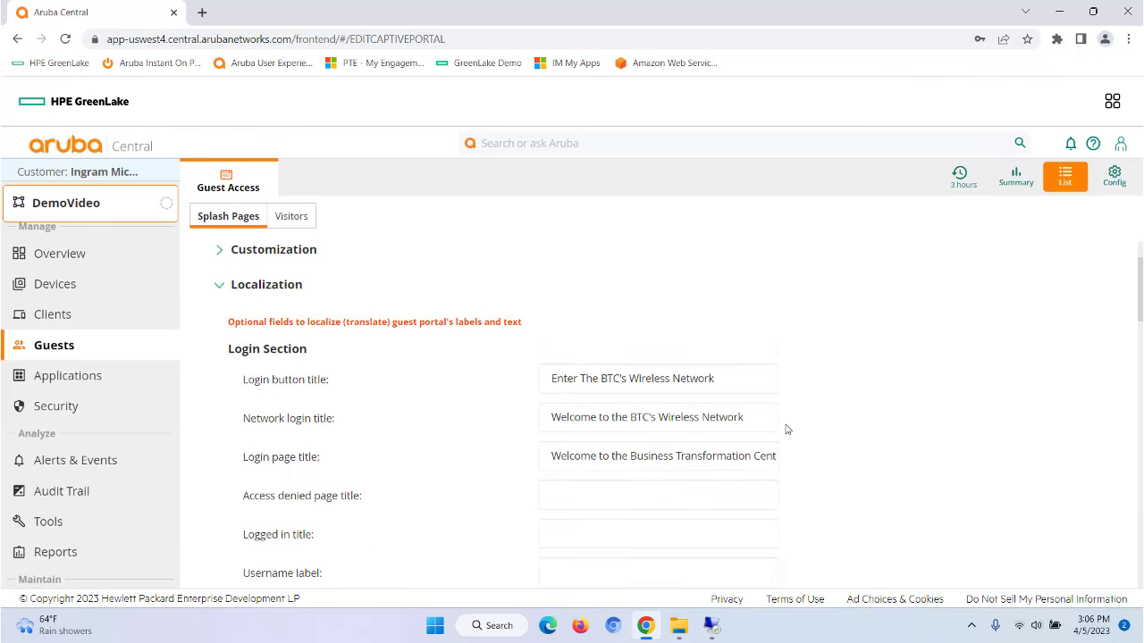
scroll(957, 428, down, 6)
scroll(957, 432, up, 6)
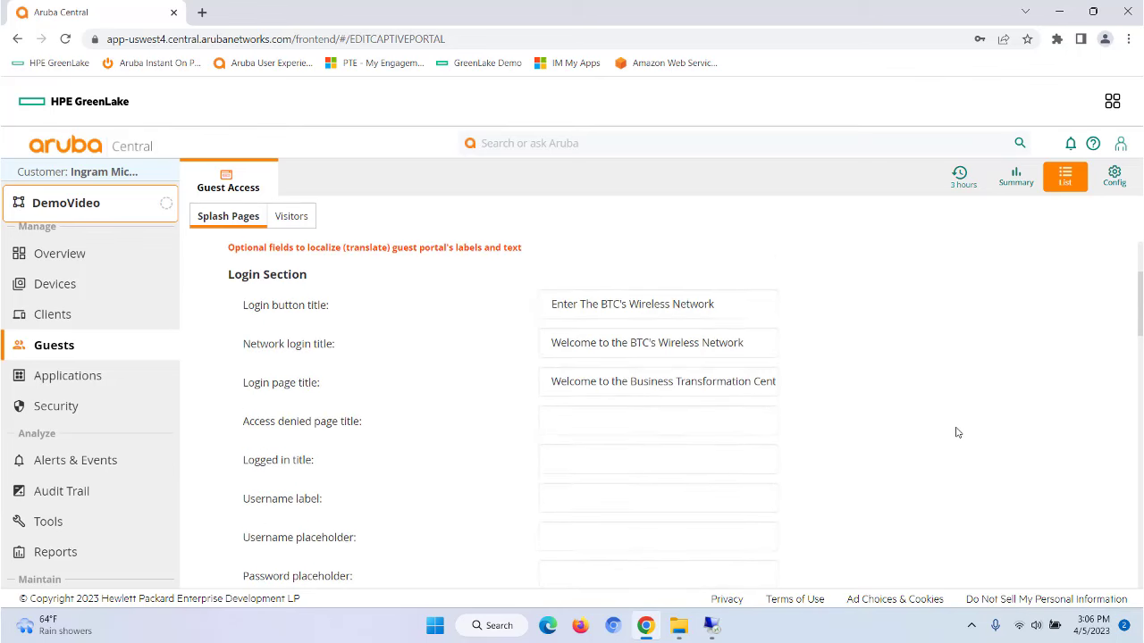
click(61, 285)
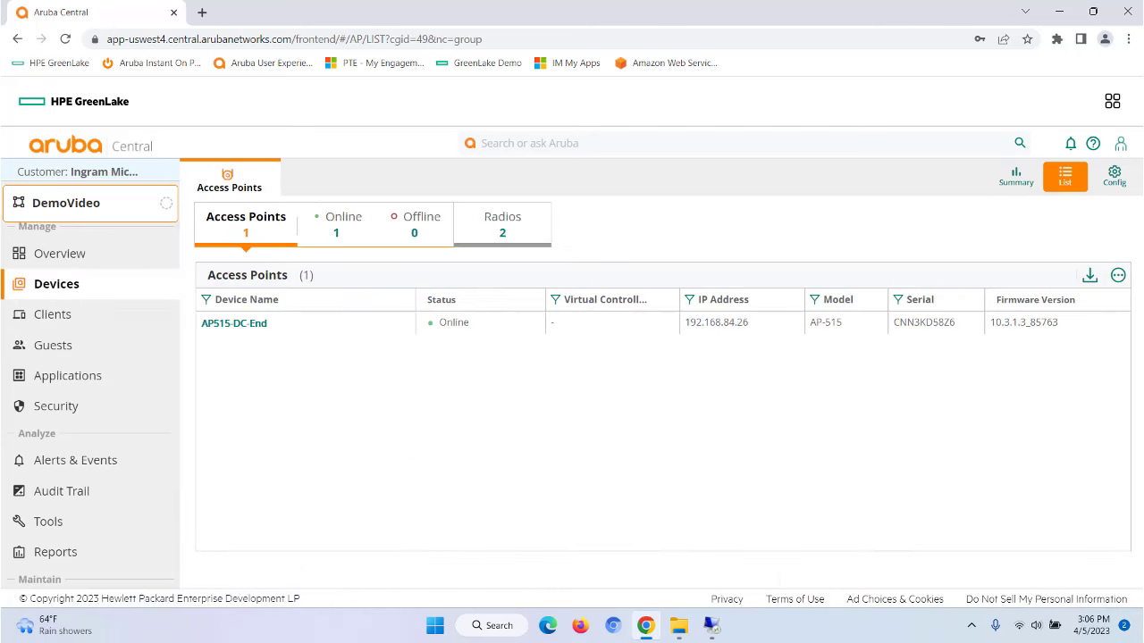
Step: Verify ArubaCentralGuest is listed under WLANs, then bring up the remote Wi-Fi network list
click(1113, 176)
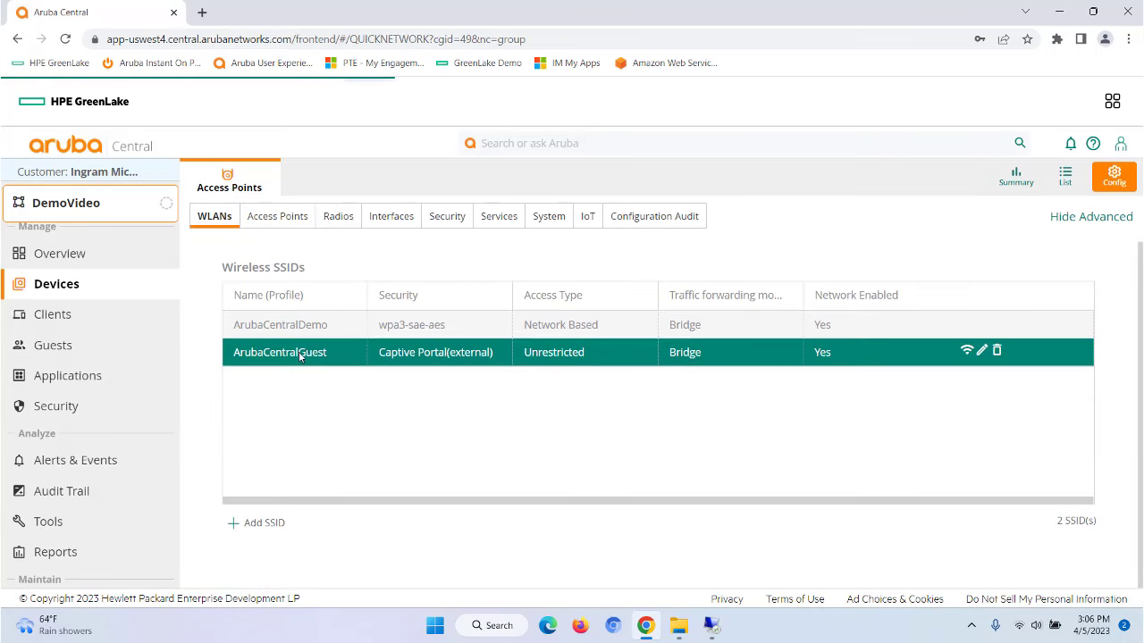
click(712, 627)
click(981, 560)
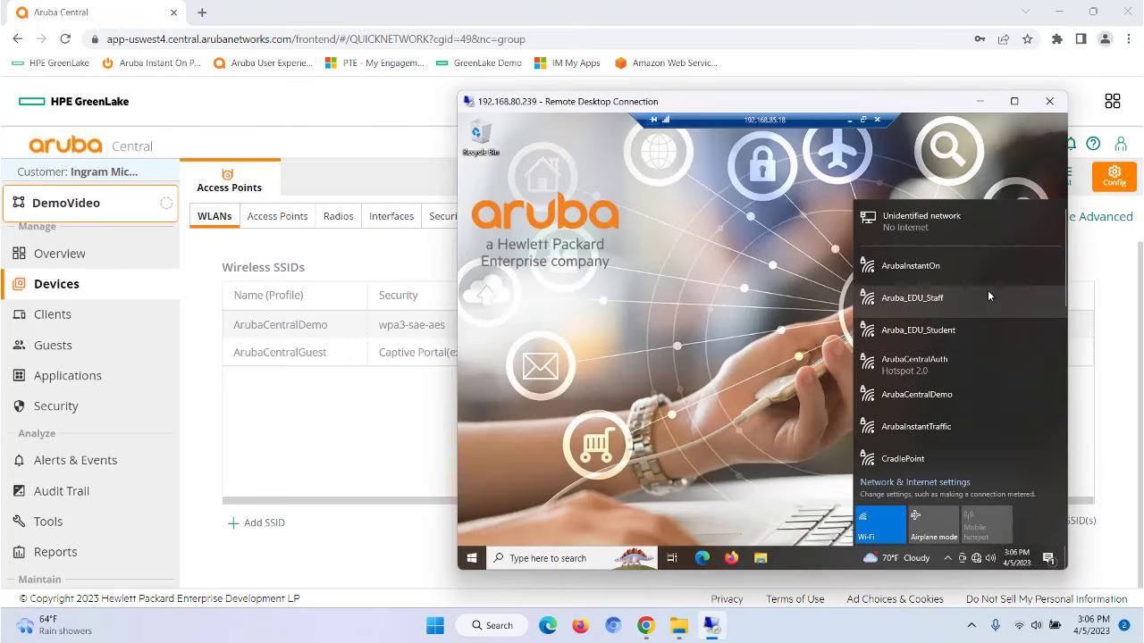
Step: Connect the remote laptop to the ArubaCentralGuest Wi-Fi
scroll(987, 289, down, 3)
scroll(988, 301, down, 4)
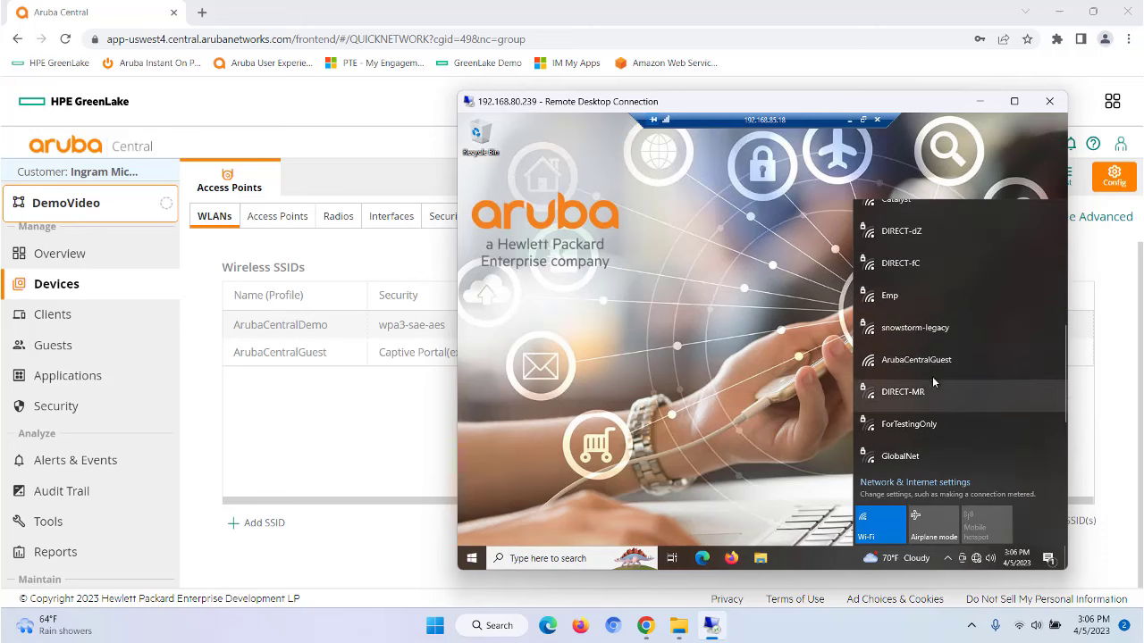
click(921, 357)
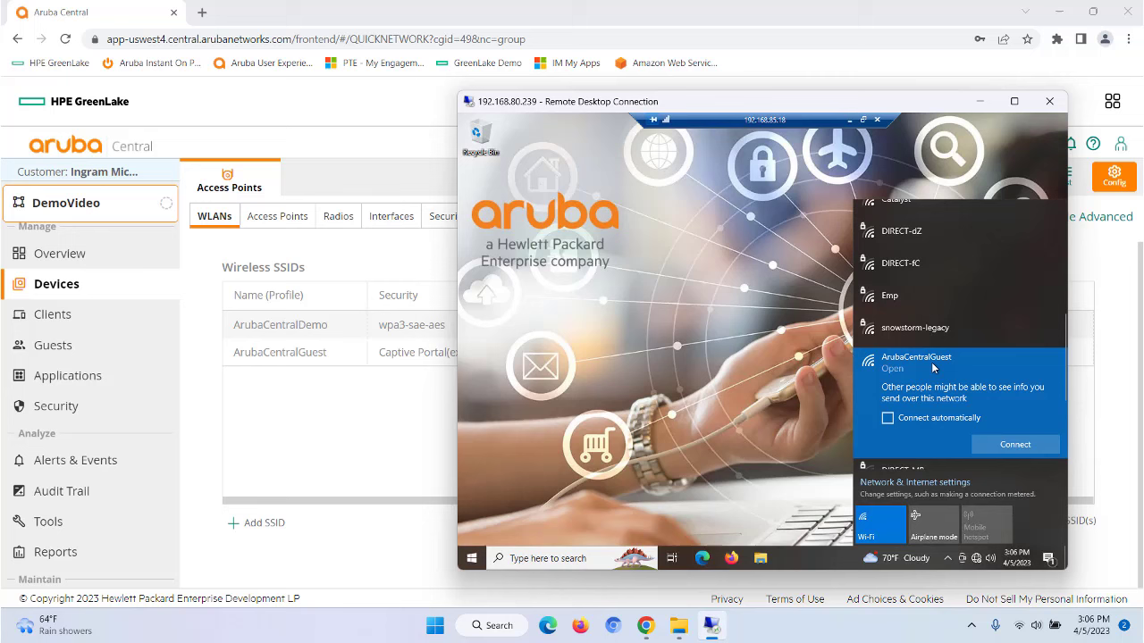
click(1004, 447)
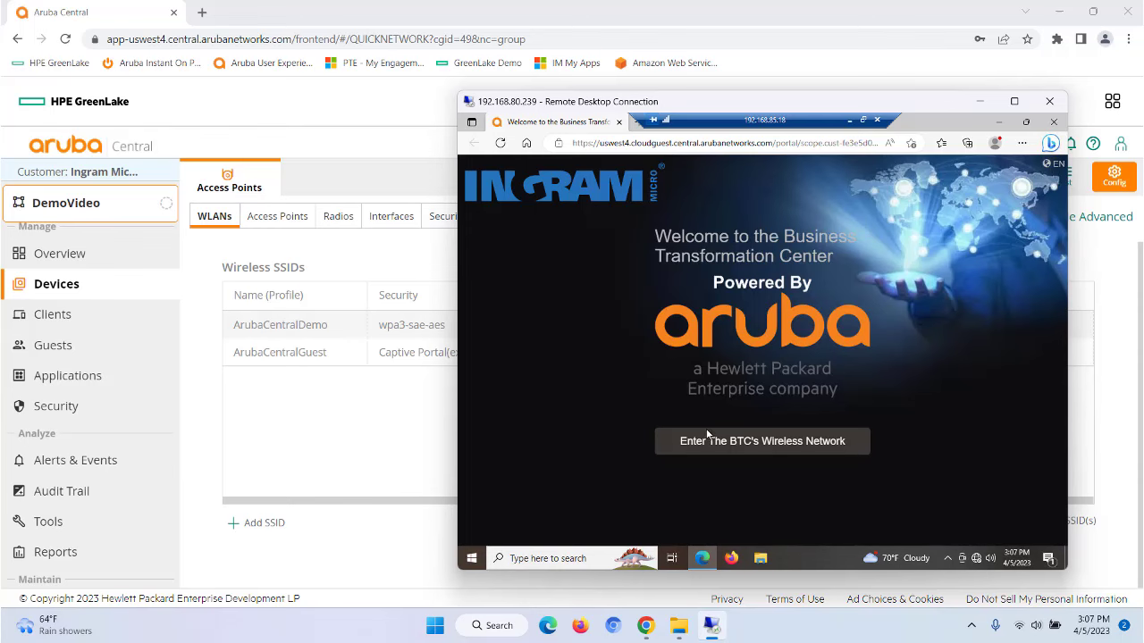
Step: Run ipconfig in Command Prompt to confirm Wi-Fi address 192.168.85.29, then close it
click(542, 559)
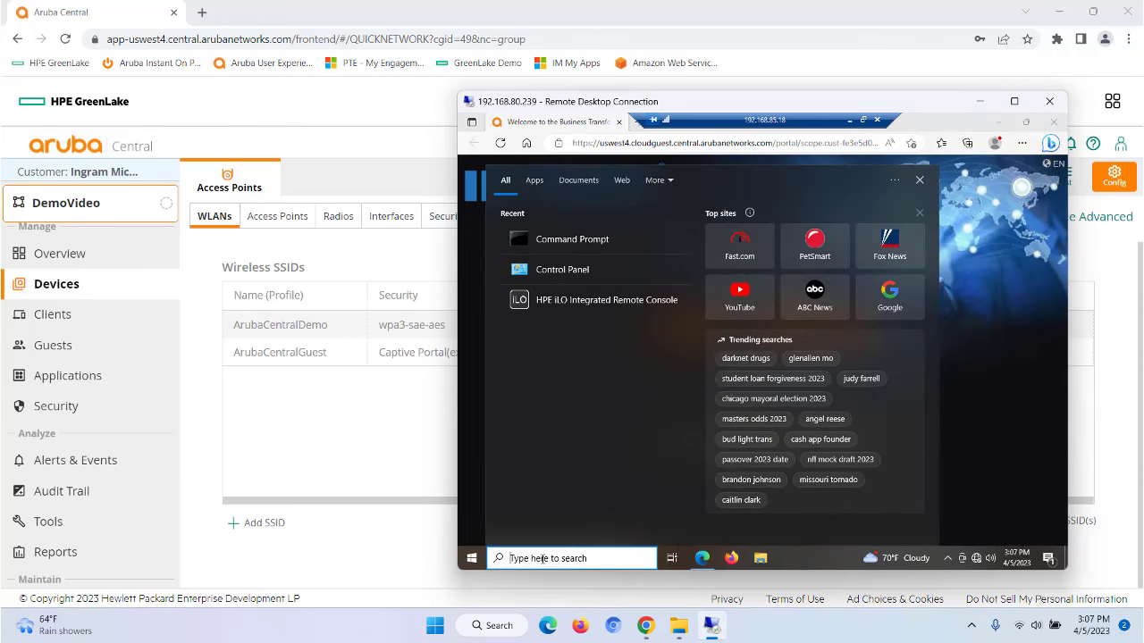
text(cmd)
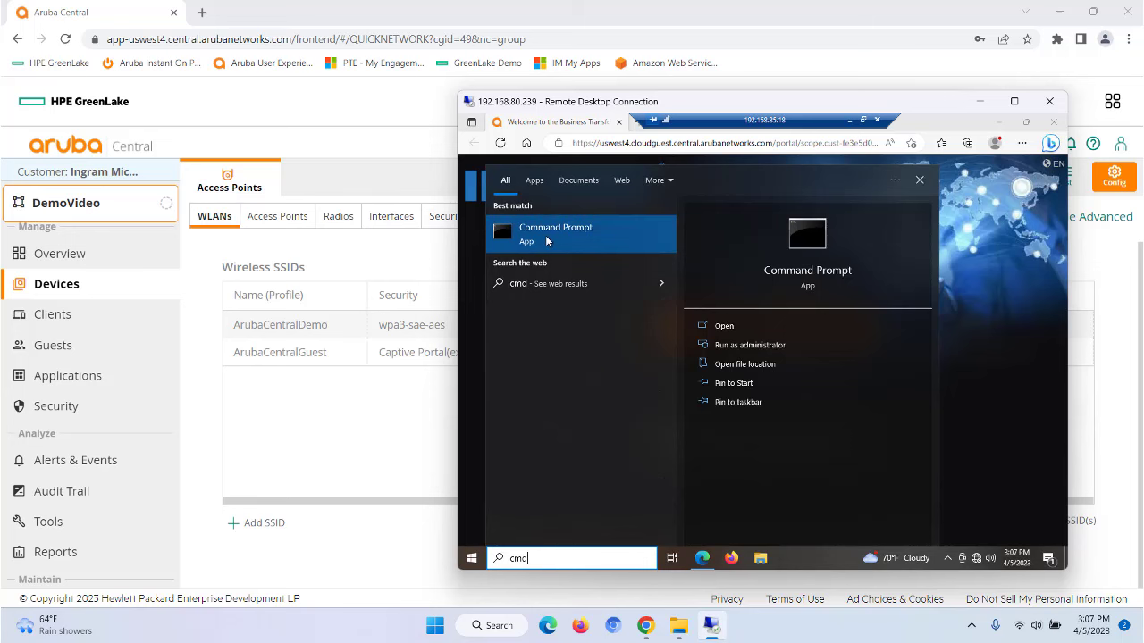
click(550, 234)
text(ipcof)
key(BackSpace)
text(nfig)
key(Return)
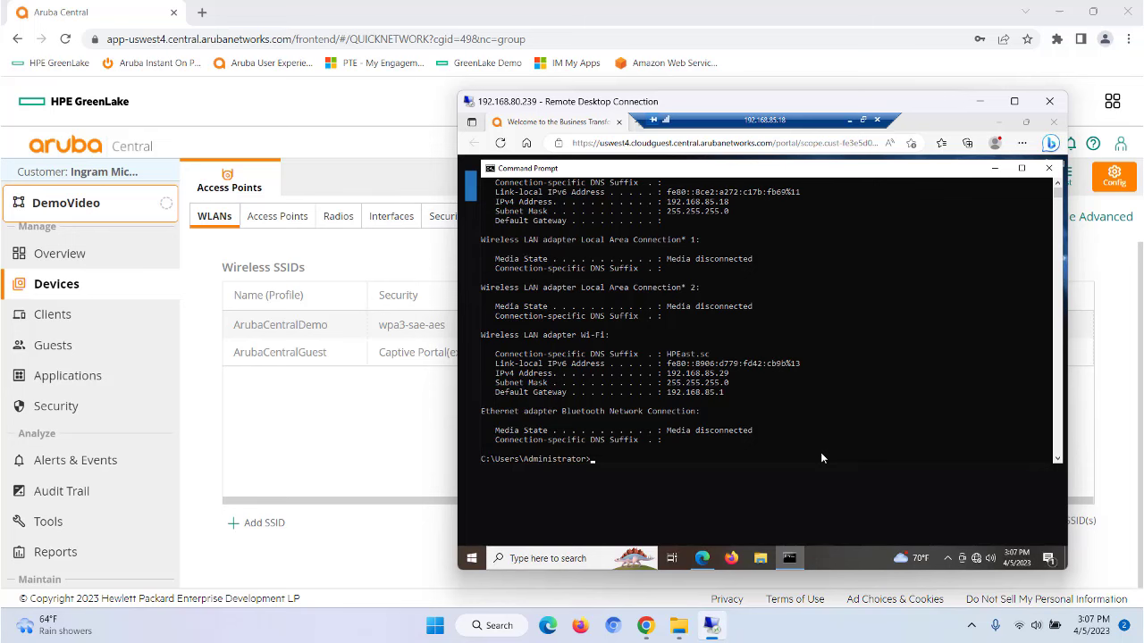
click(1049, 168)
Step: On the remote PC, disconnect from and forget the ArubaCentralGuest Wi-Fi network
click(1055, 123)
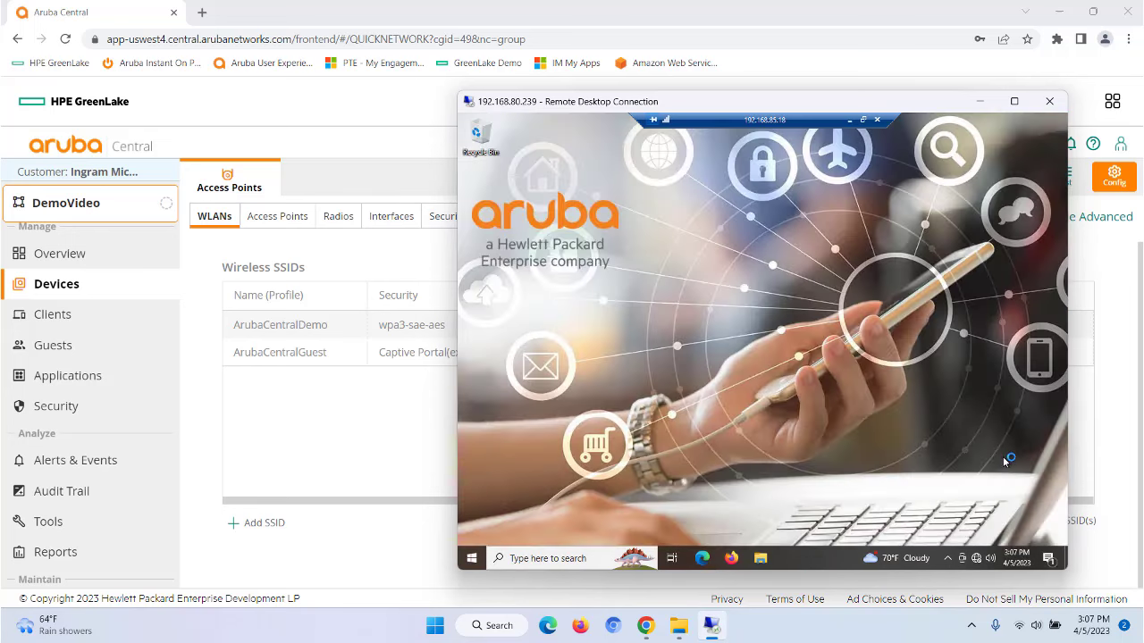
click(977, 558)
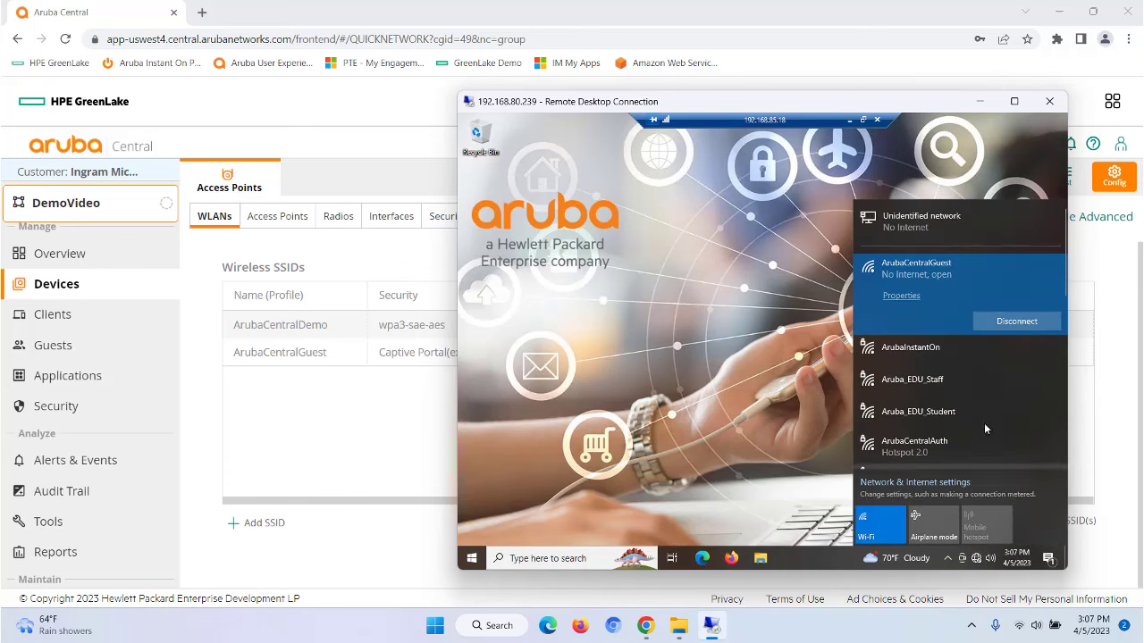
right_click(989, 281)
click(1011, 284)
right_click(992, 270)
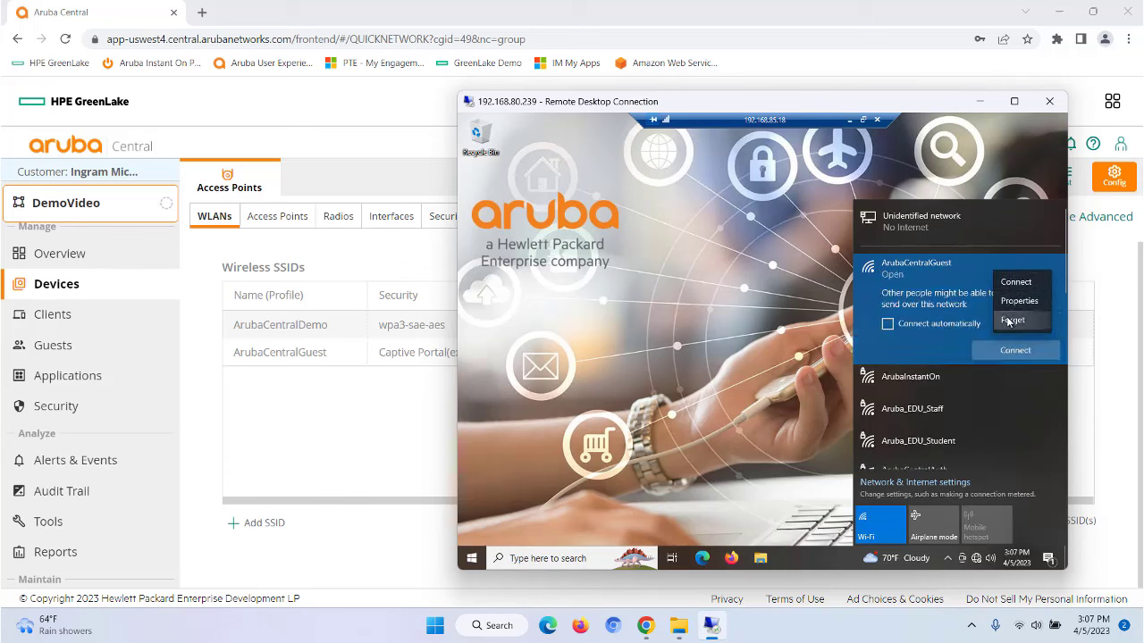
click(947, 416)
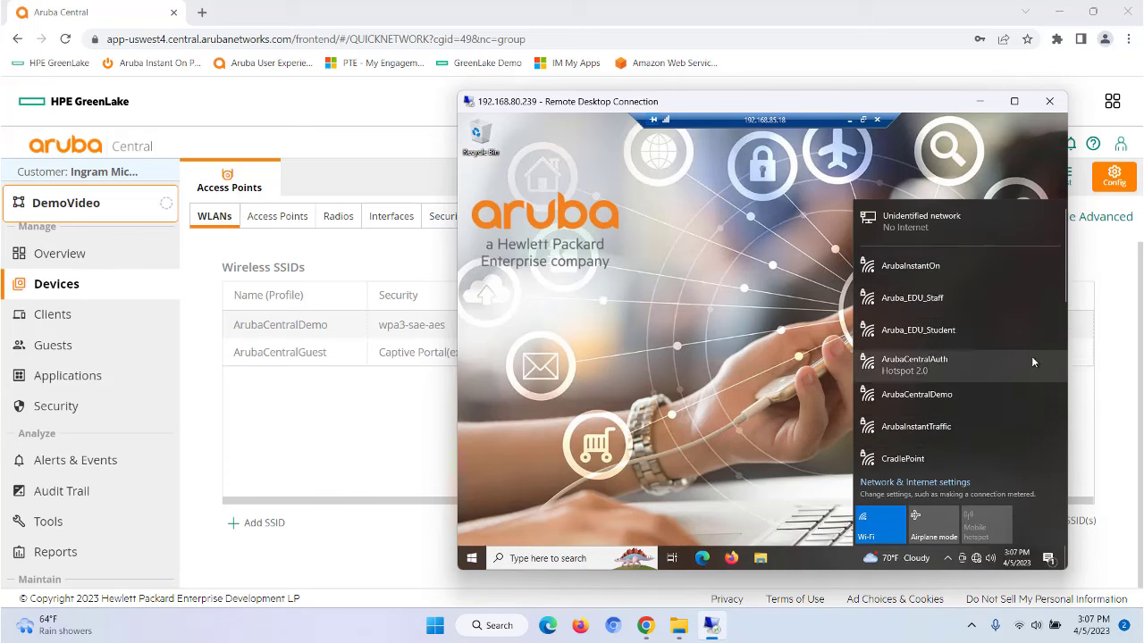
Step: Connect to ArubaCentralDemo with its security key, keeping the PC non-discoverable
click(962, 400)
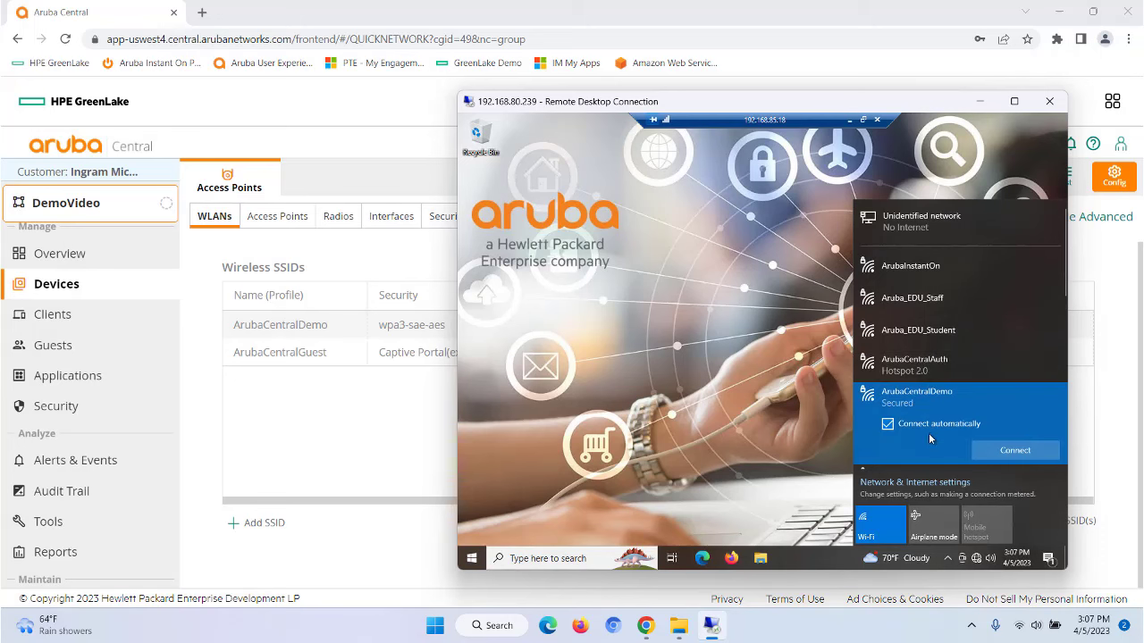
click(1015, 450)
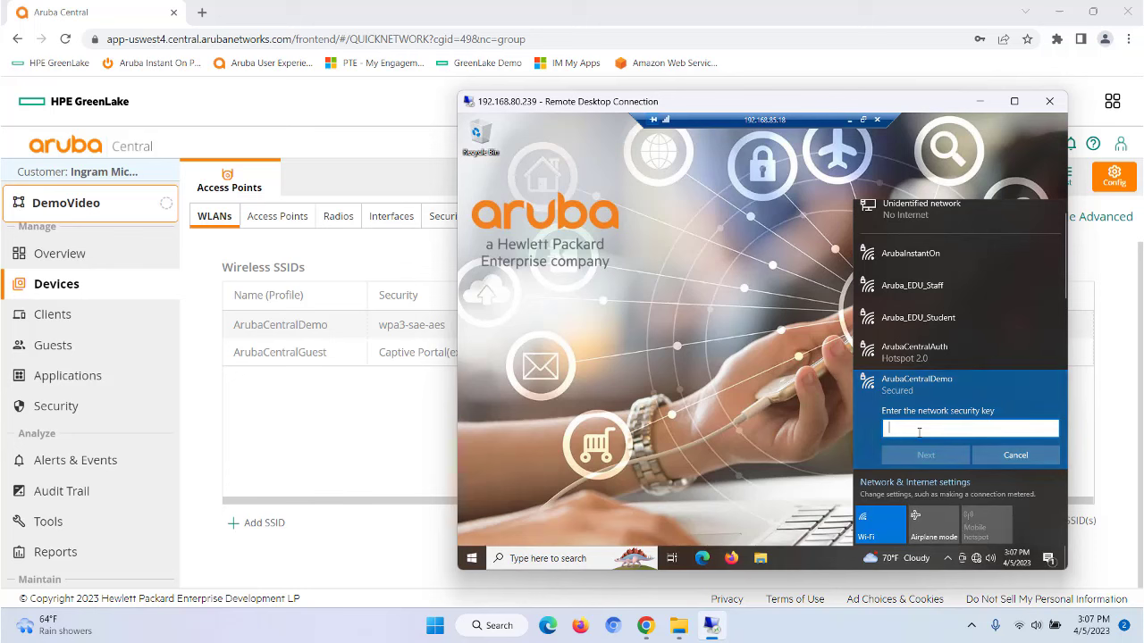
text(•••••••)
key(Return)
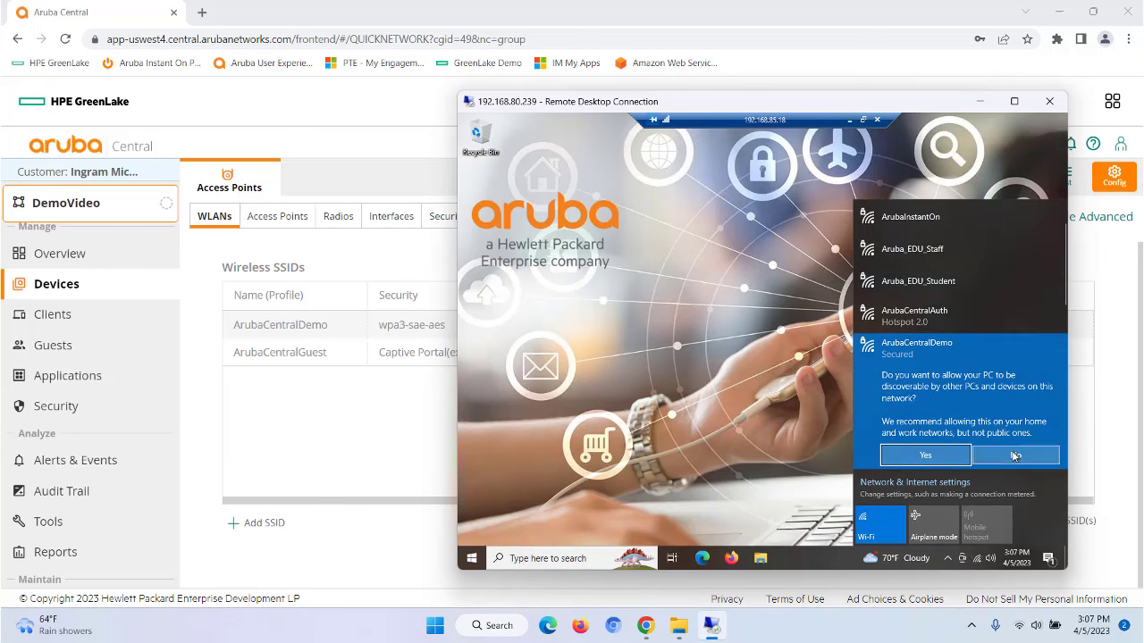
click(1015, 456)
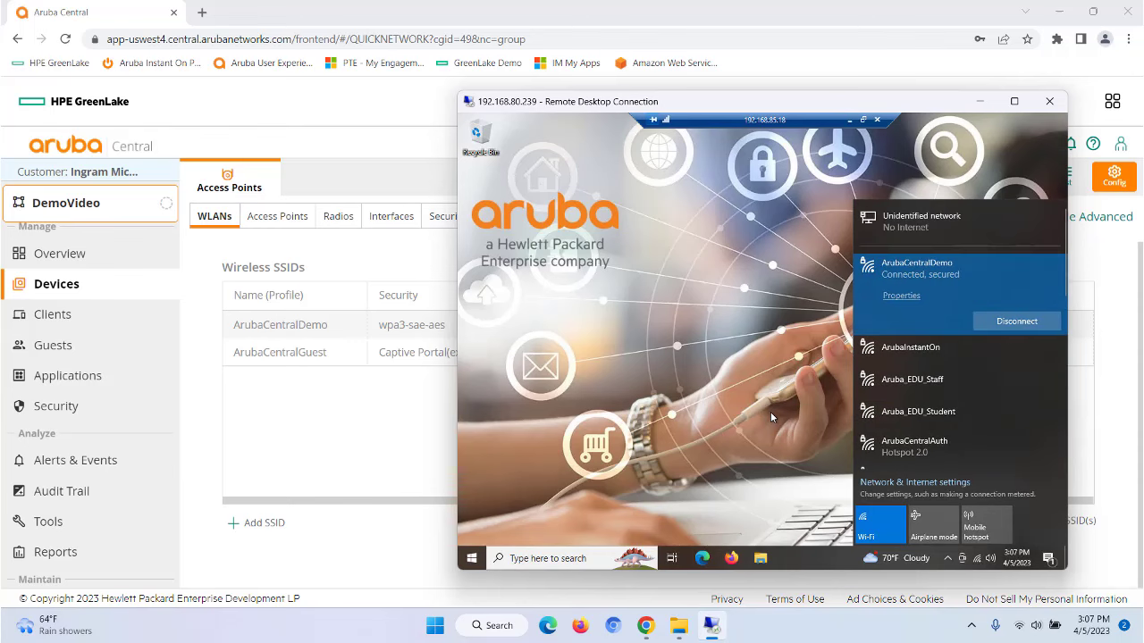
click(204, 569)
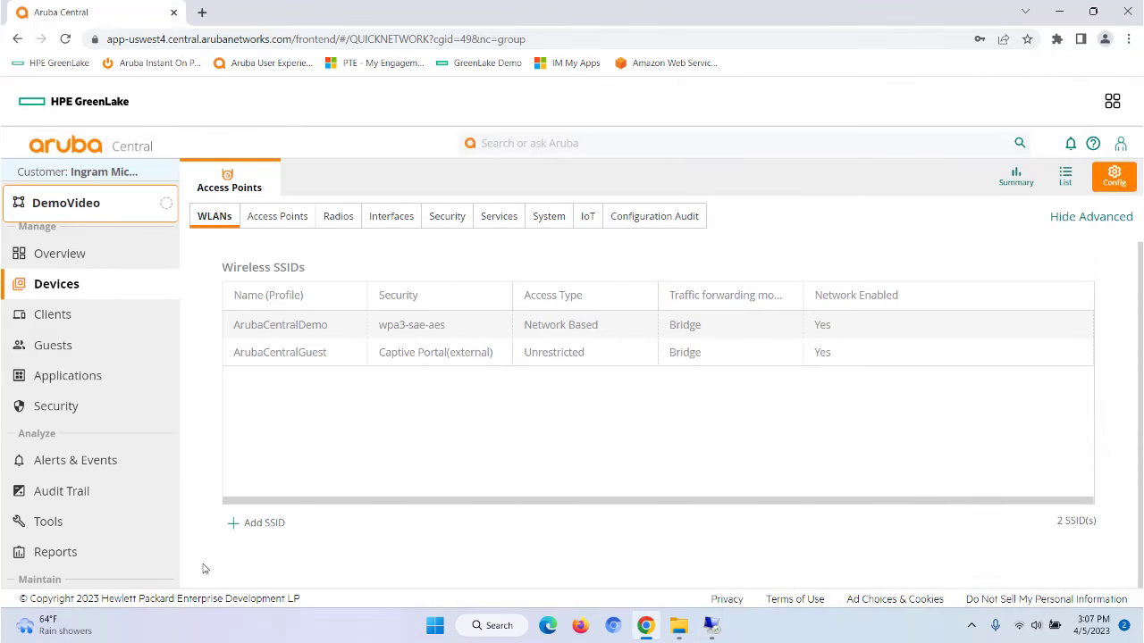
click(285, 526)
click(547, 345)
text(name)
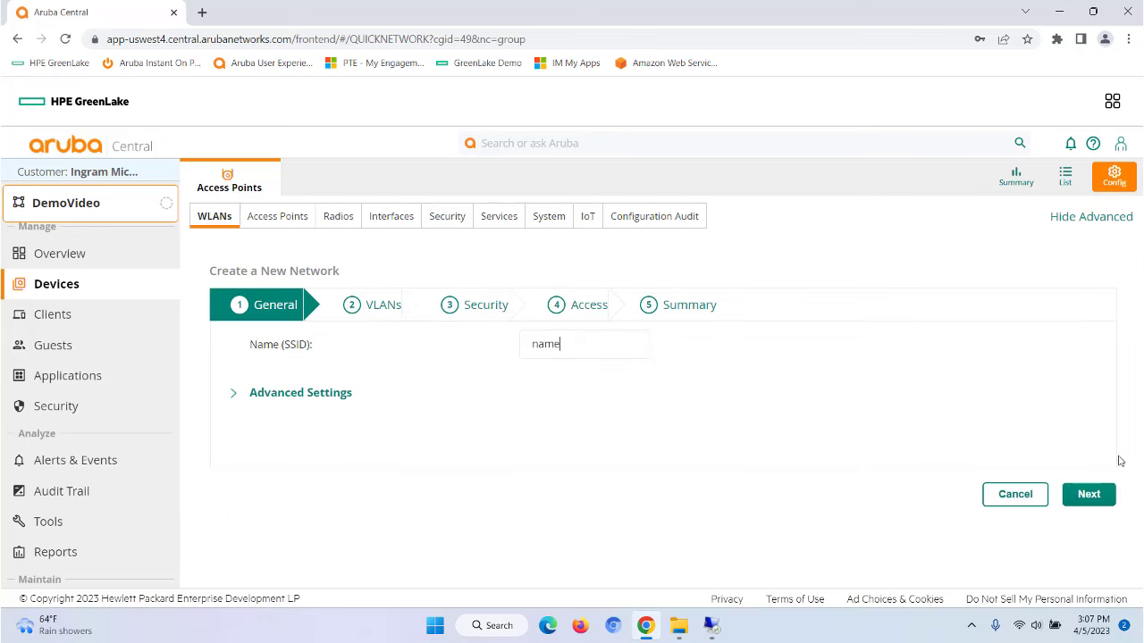
click(1090, 496)
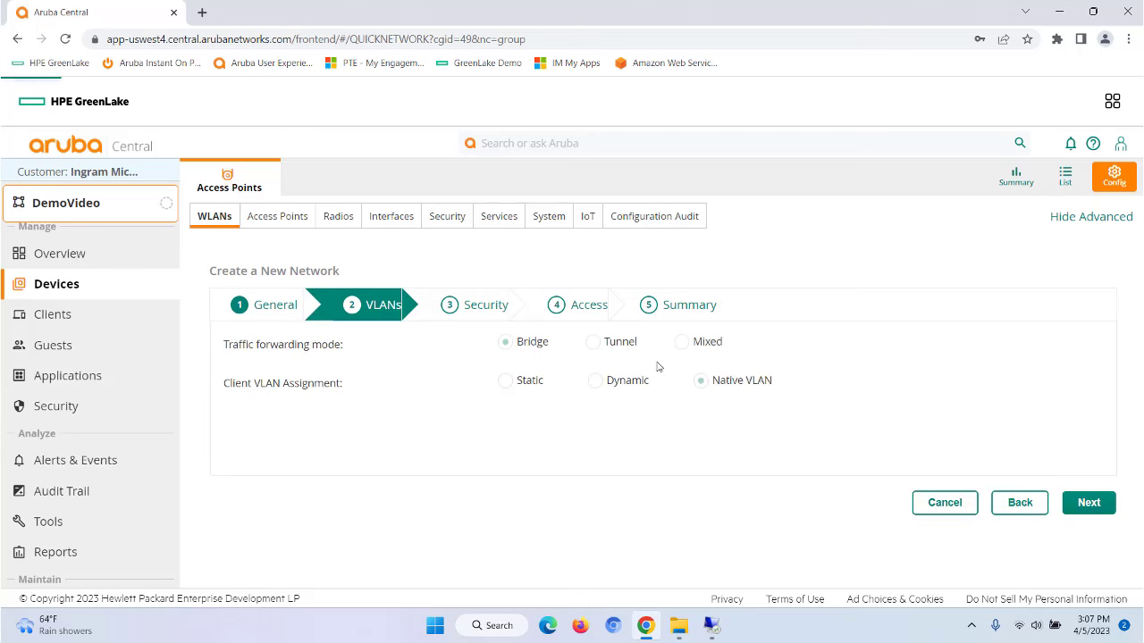
click(1092, 504)
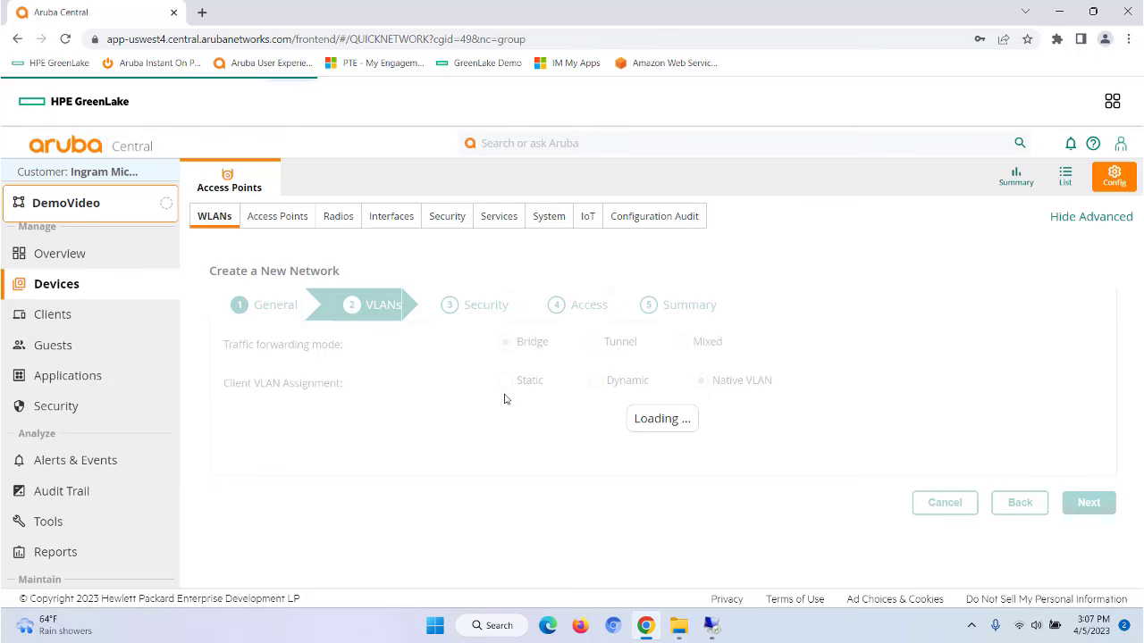
click(456, 357)
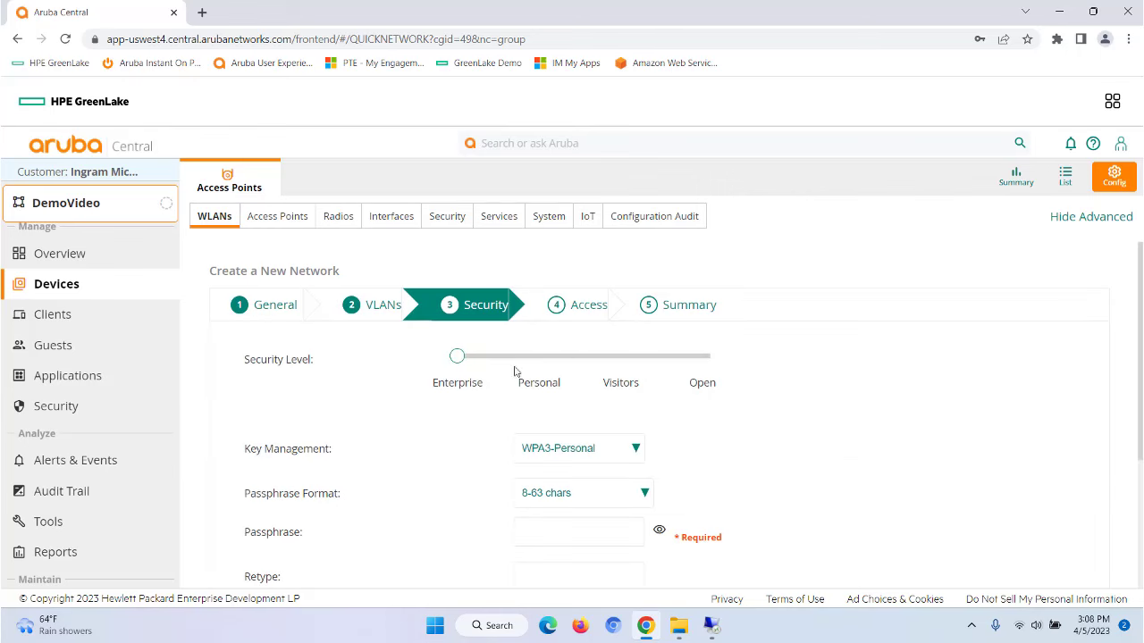
scroll(799, 429, down, 1)
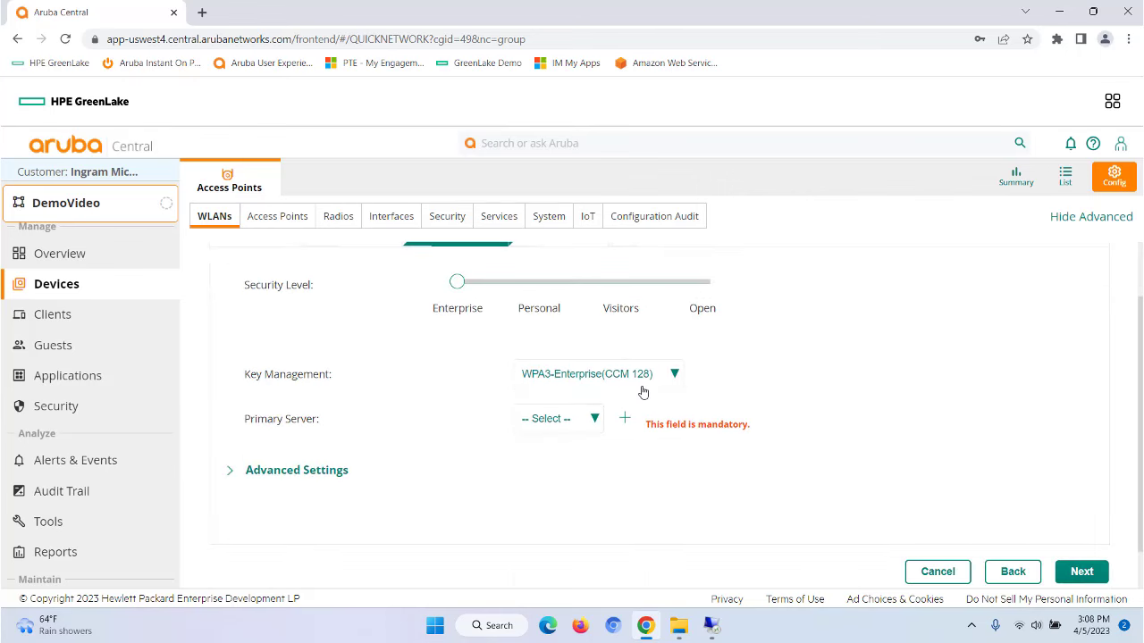
click(596, 419)
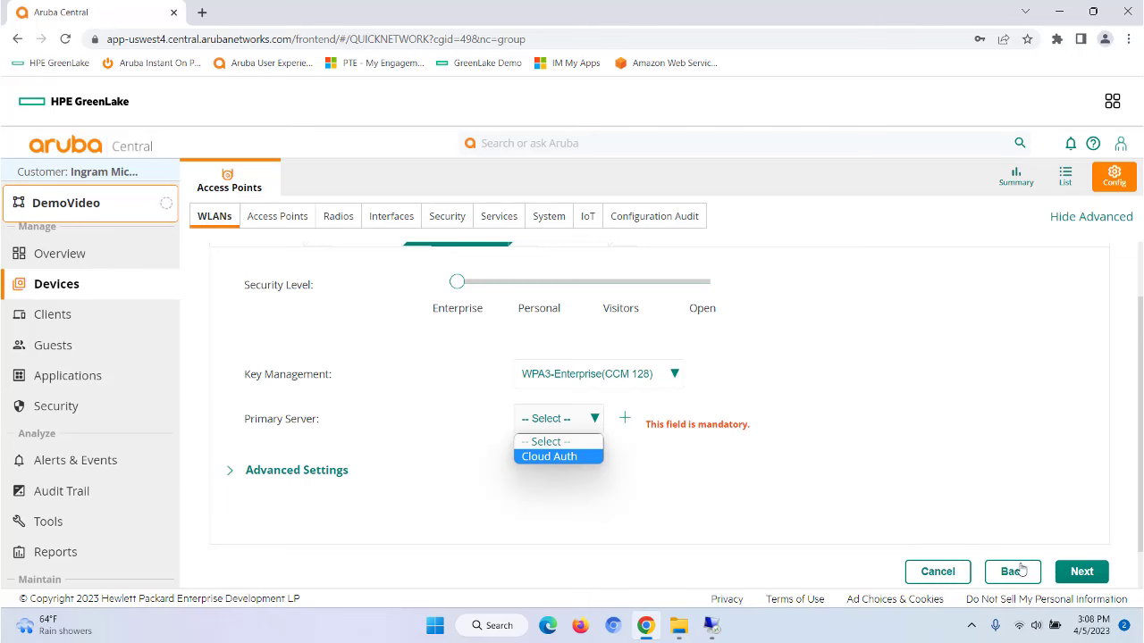
click(936, 568)
click(936, 570)
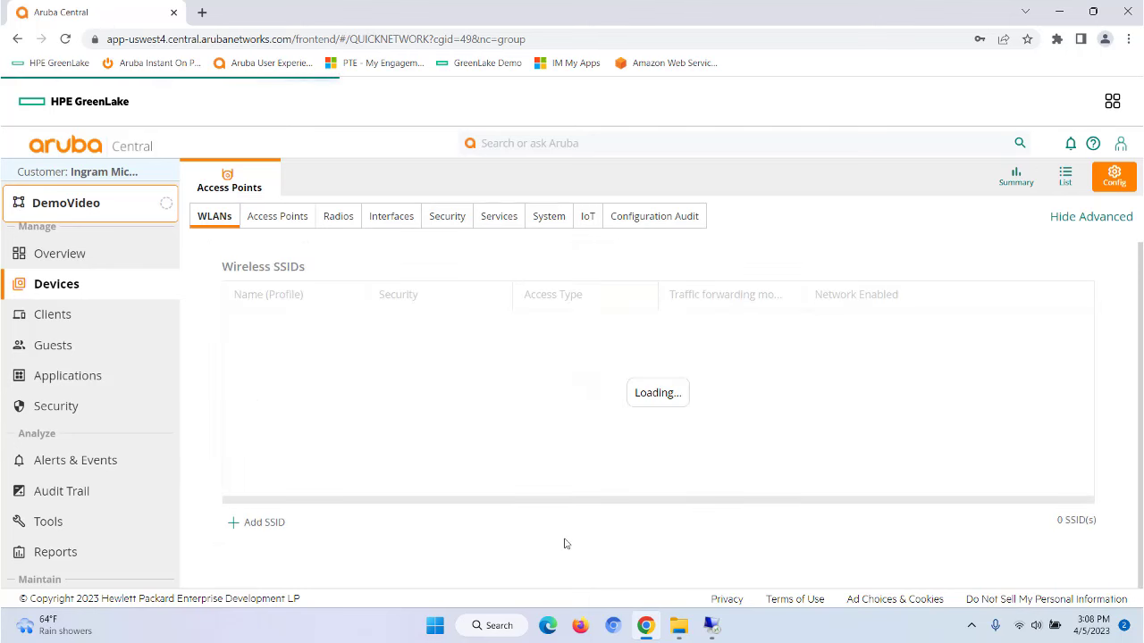
Step: Switch to the Global scope and open the Security Authentication & Policy configuration
click(80, 204)
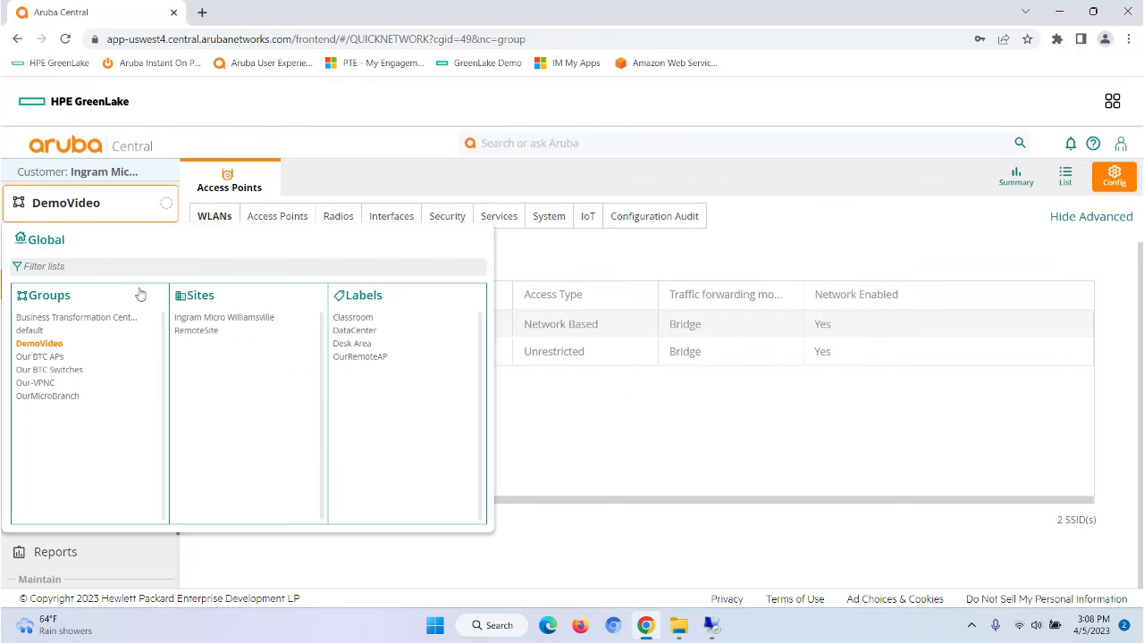
click(46, 241)
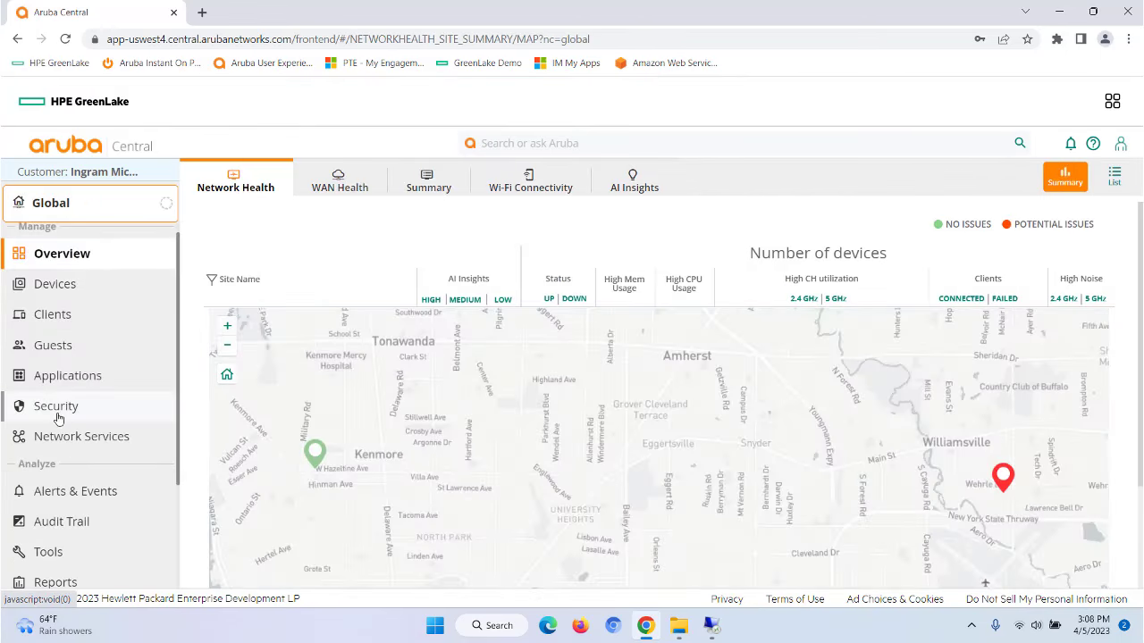
click(57, 409)
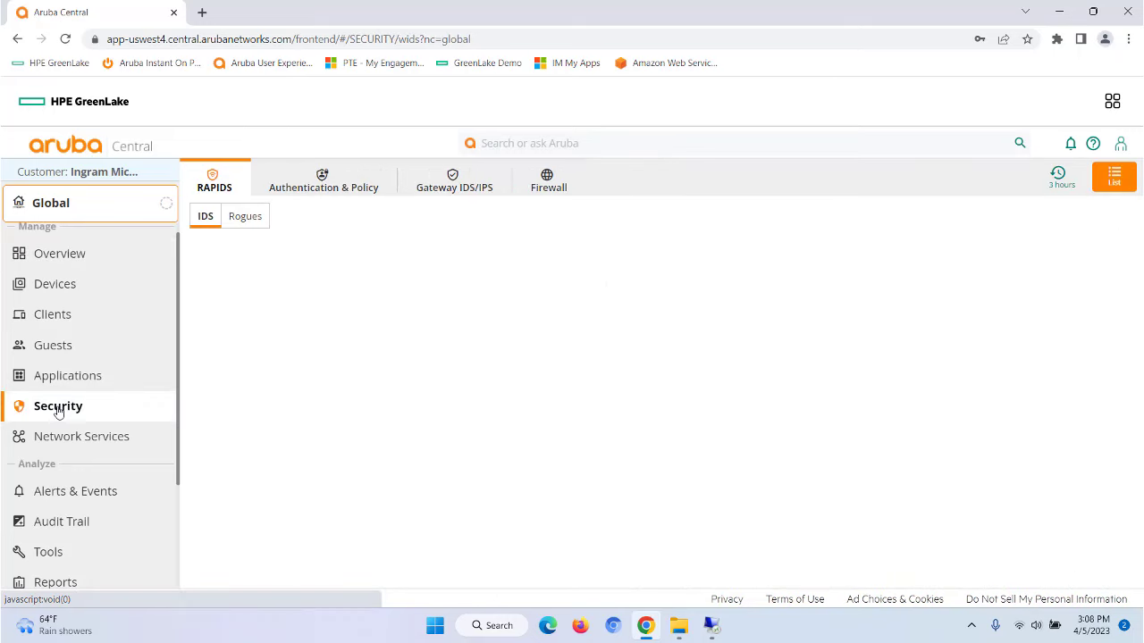
click(338, 185)
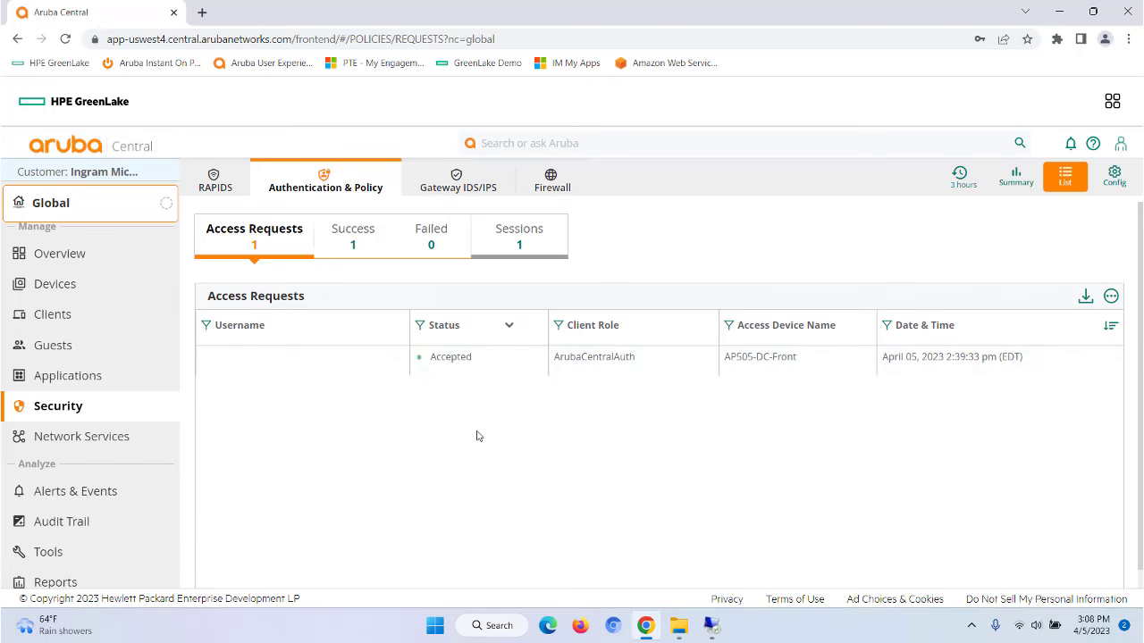
click(1114, 176)
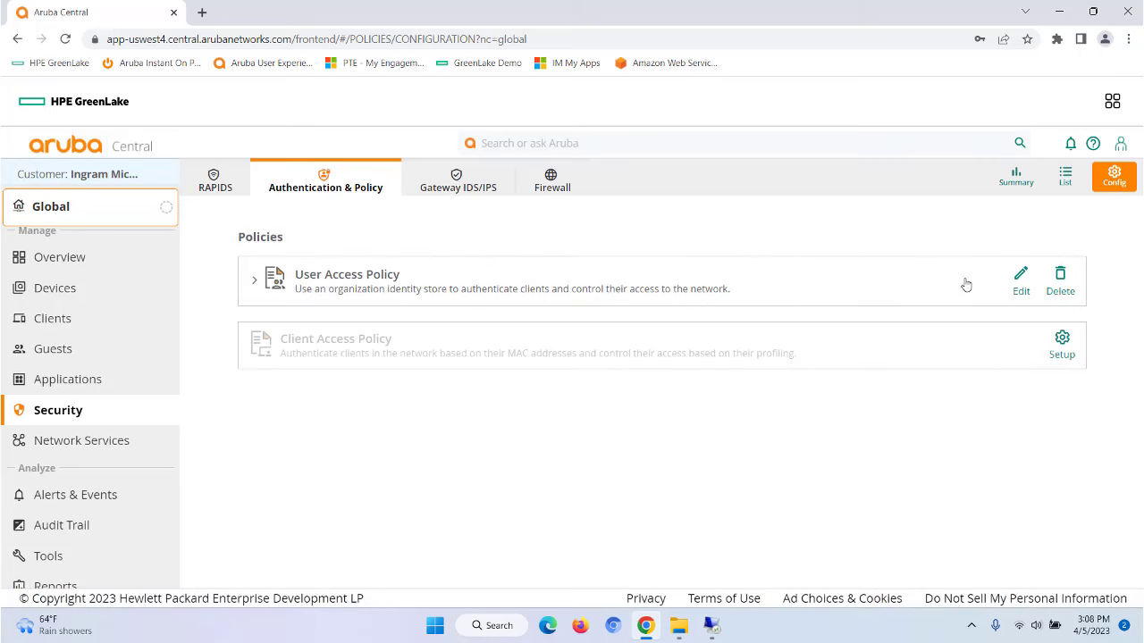
Step: Review the User Access Policy's BTCEngineers-to-ArubaCentralAuth mapping and copy the user onboarding URL
click(255, 282)
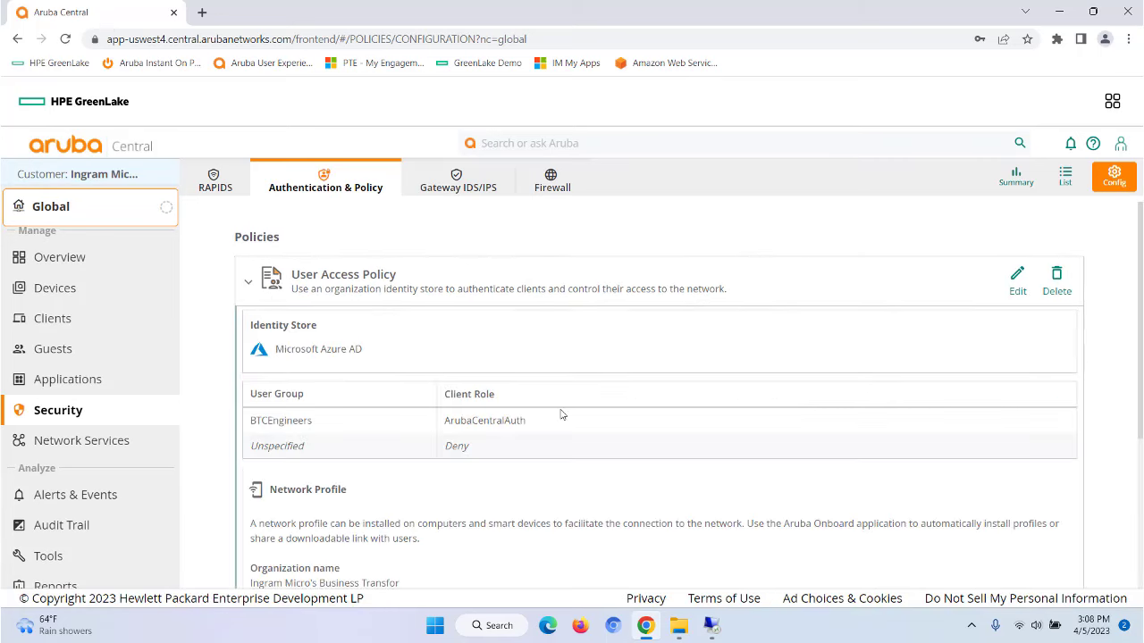
scroll(714, 412, down, 1)
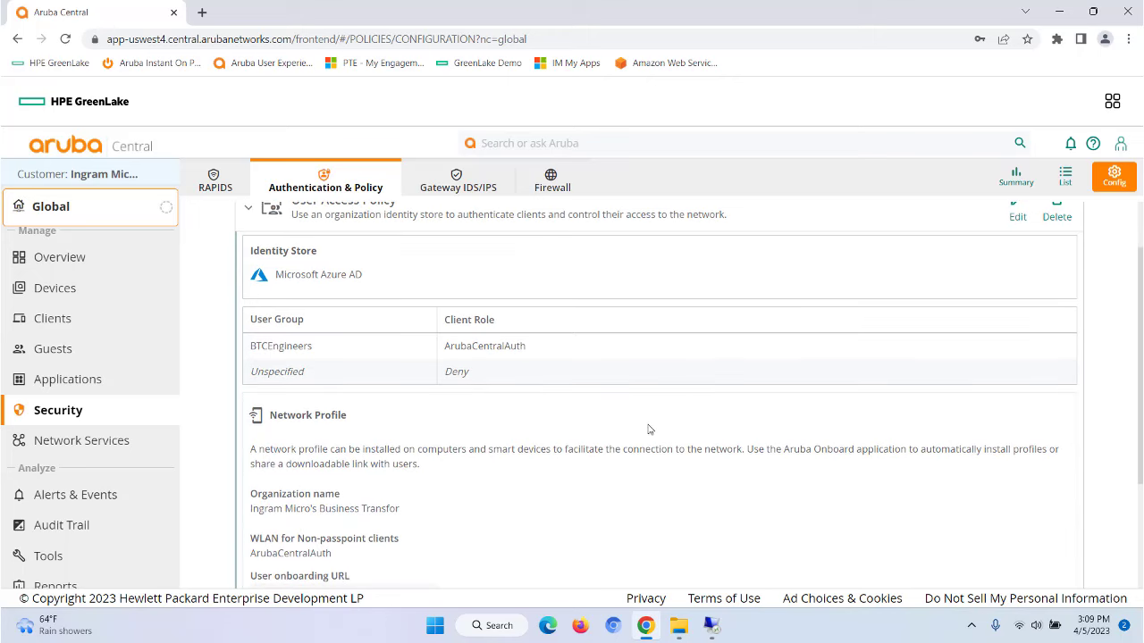
scroll(648, 430, down, 2)
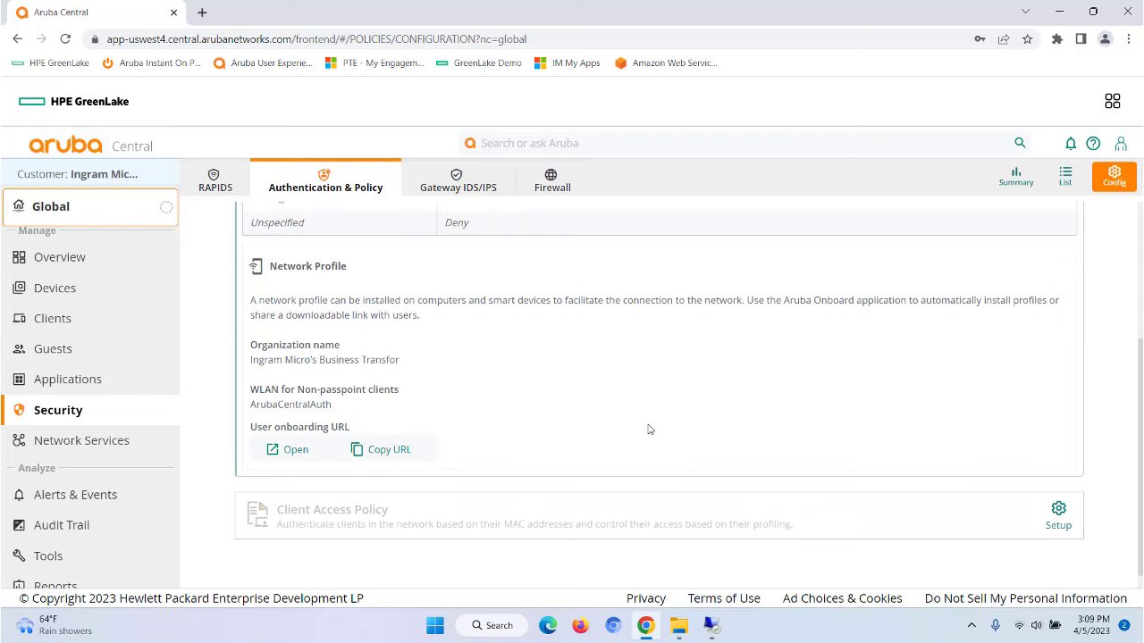
scroll(649, 430, up, 2)
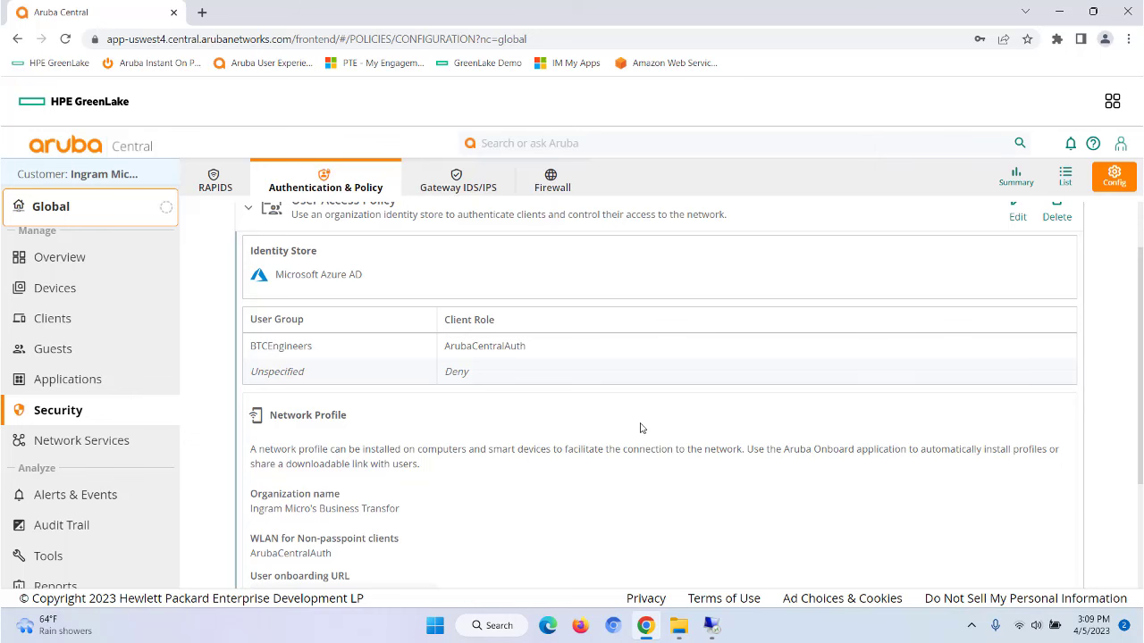
scroll(600, 421, down, 1)
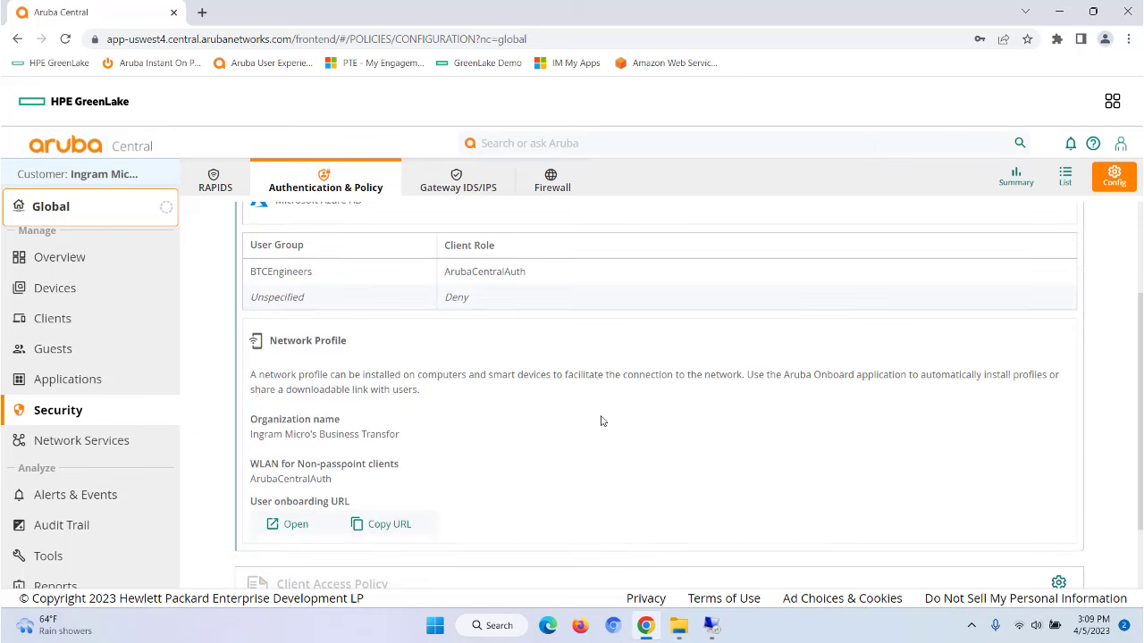
scroll(600, 420, down, 1)
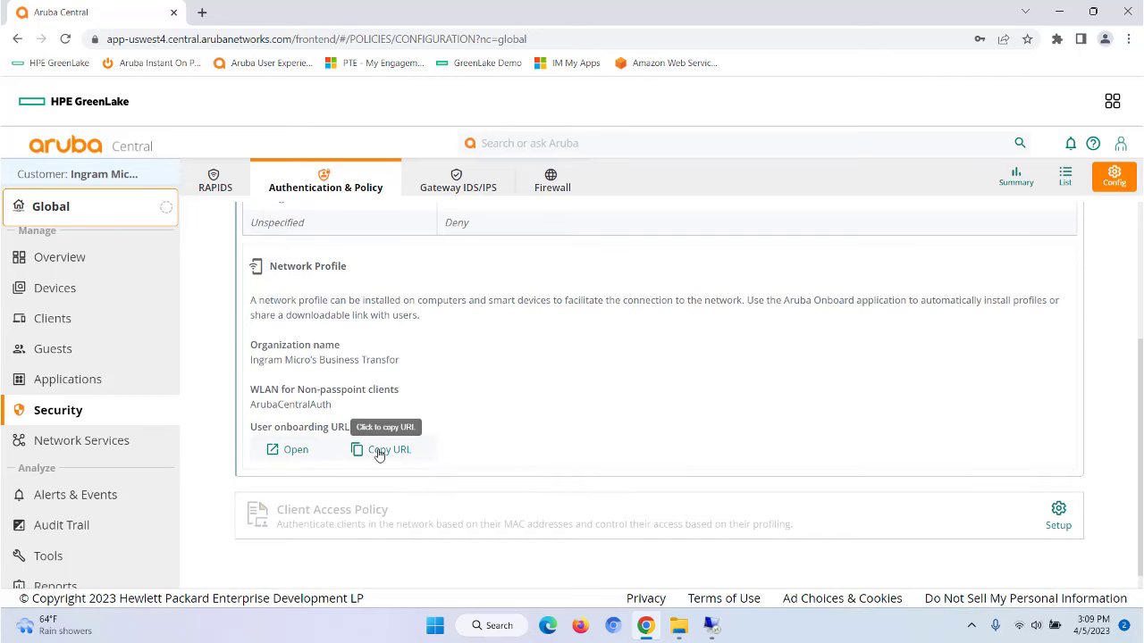
click(379, 451)
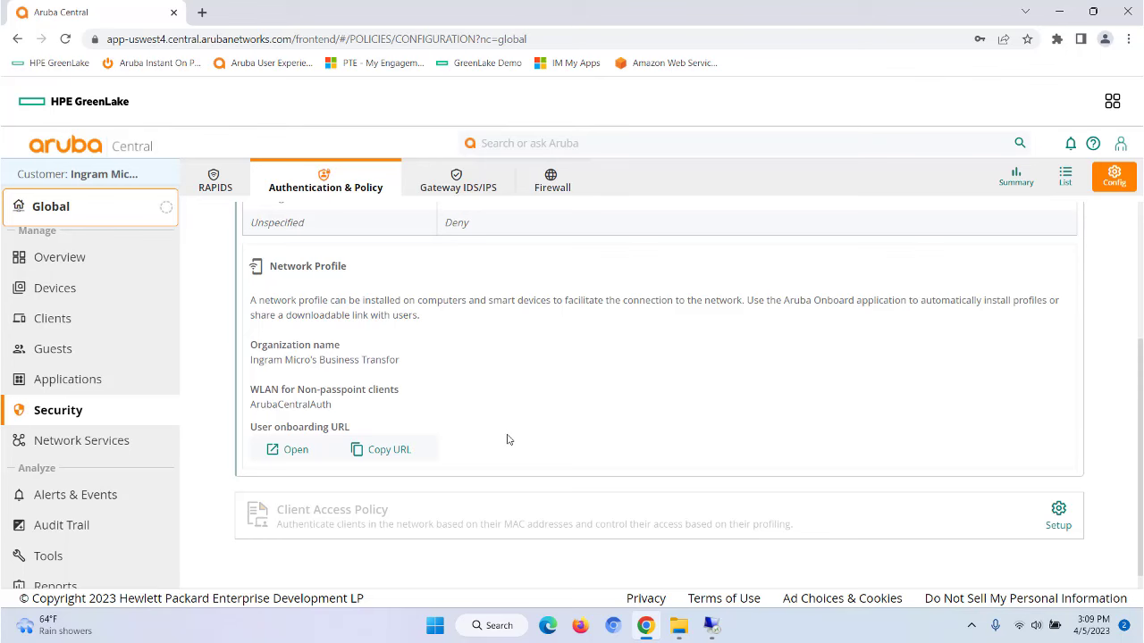
scroll(507, 439, up, 3)
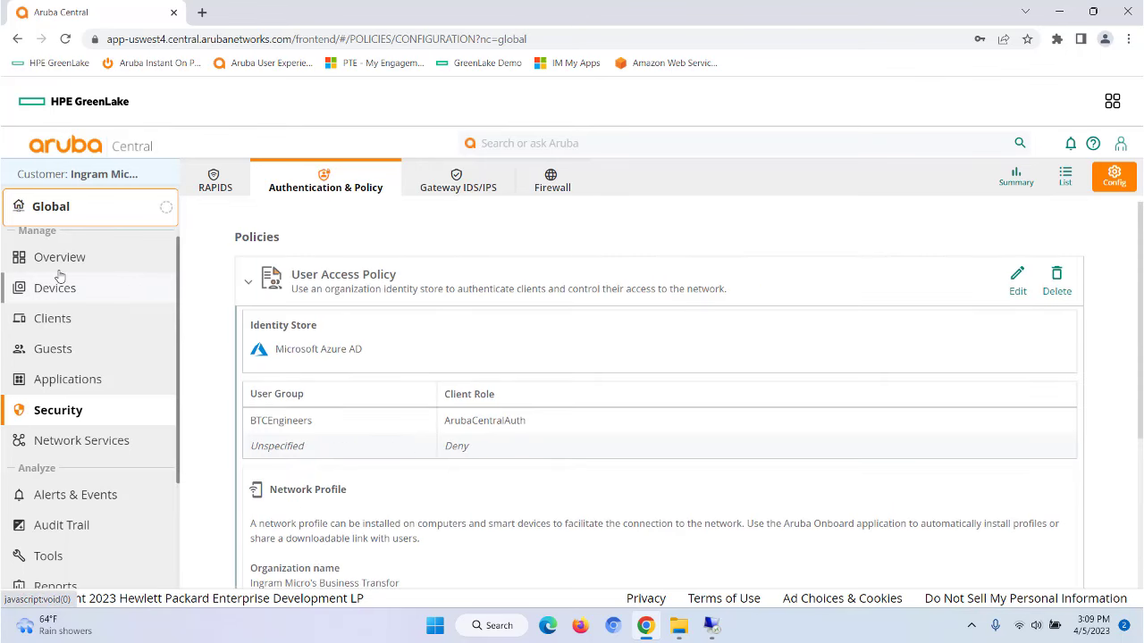
Step: Show the business transformation group's ArubaCentralAuth security settings (WPA2-Enterprise, Cloud Auth), then restore Remote Desktop
click(139, 212)
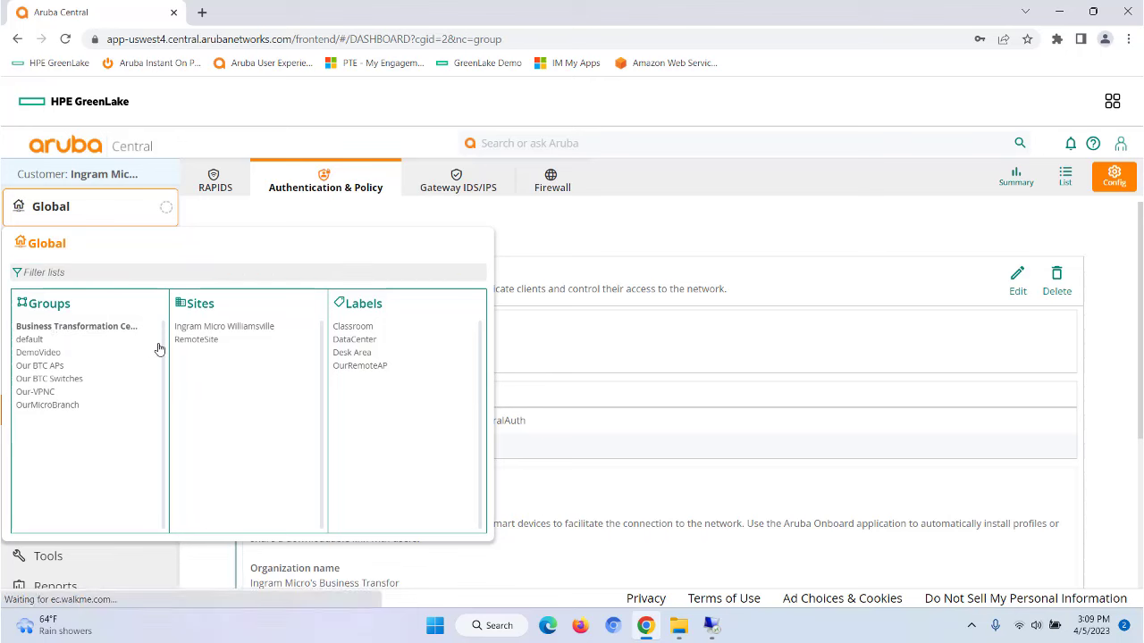
click(60, 327)
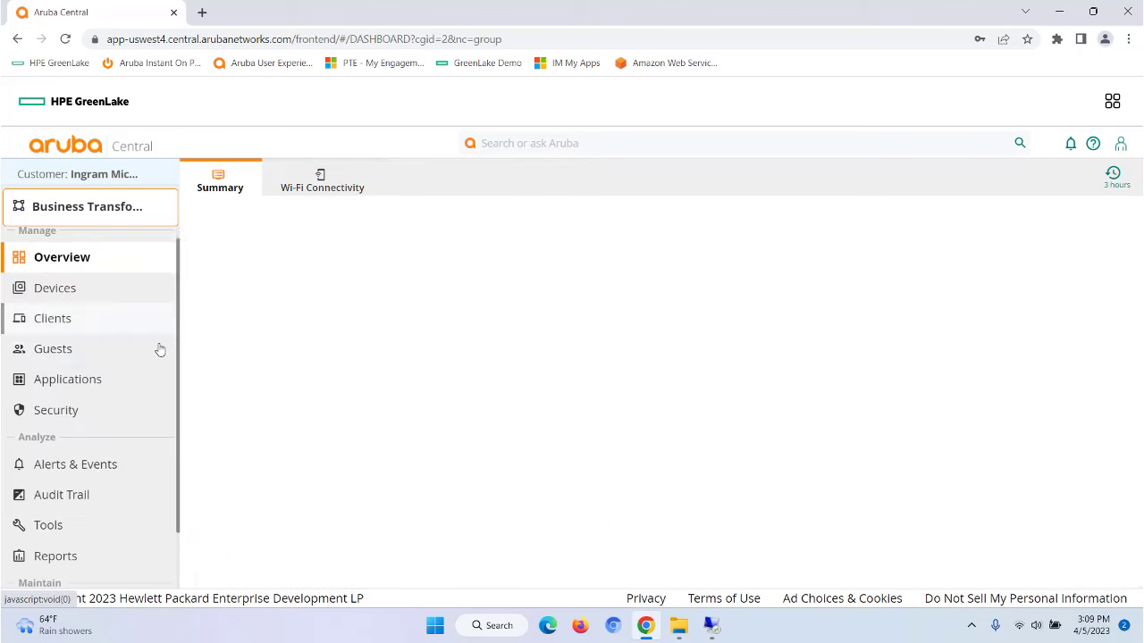
click(49, 294)
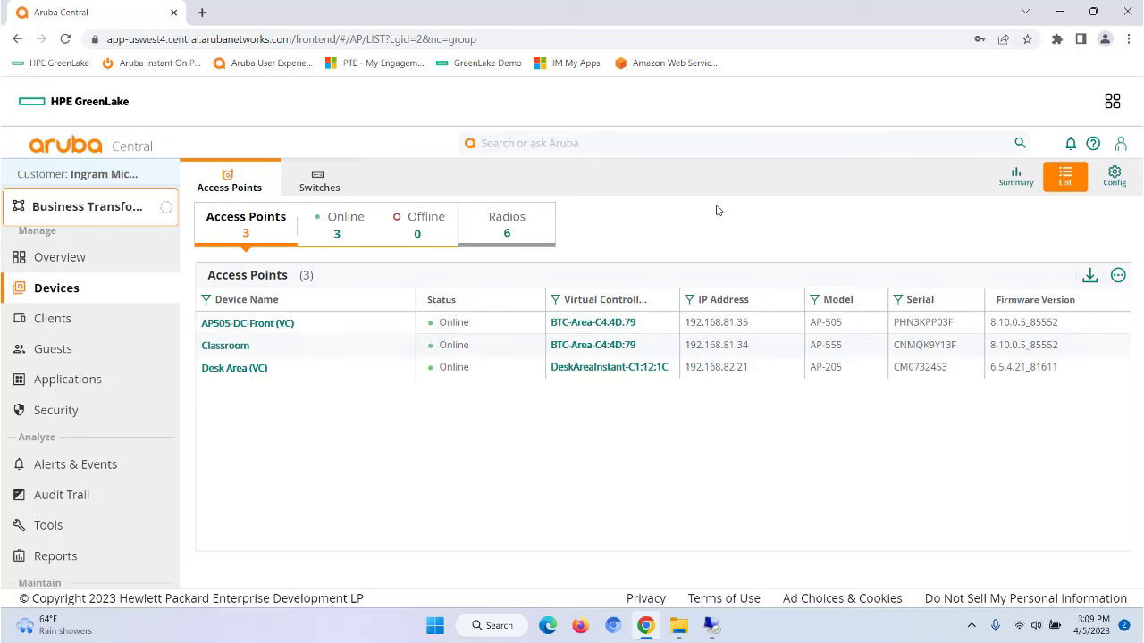
click(1113, 176)
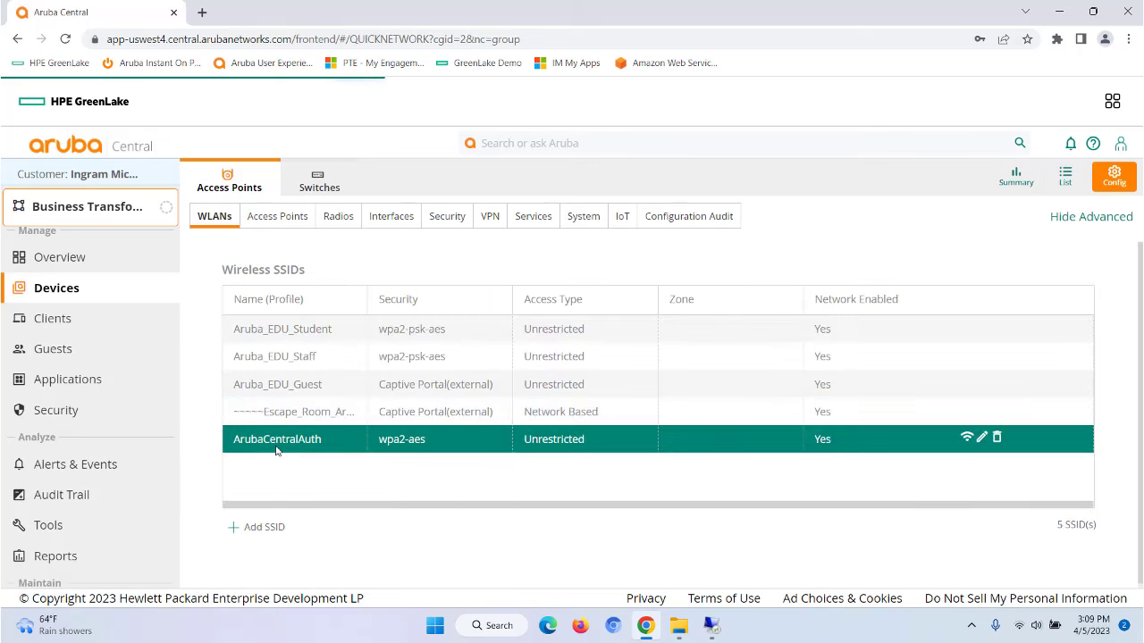
click(289, 447)
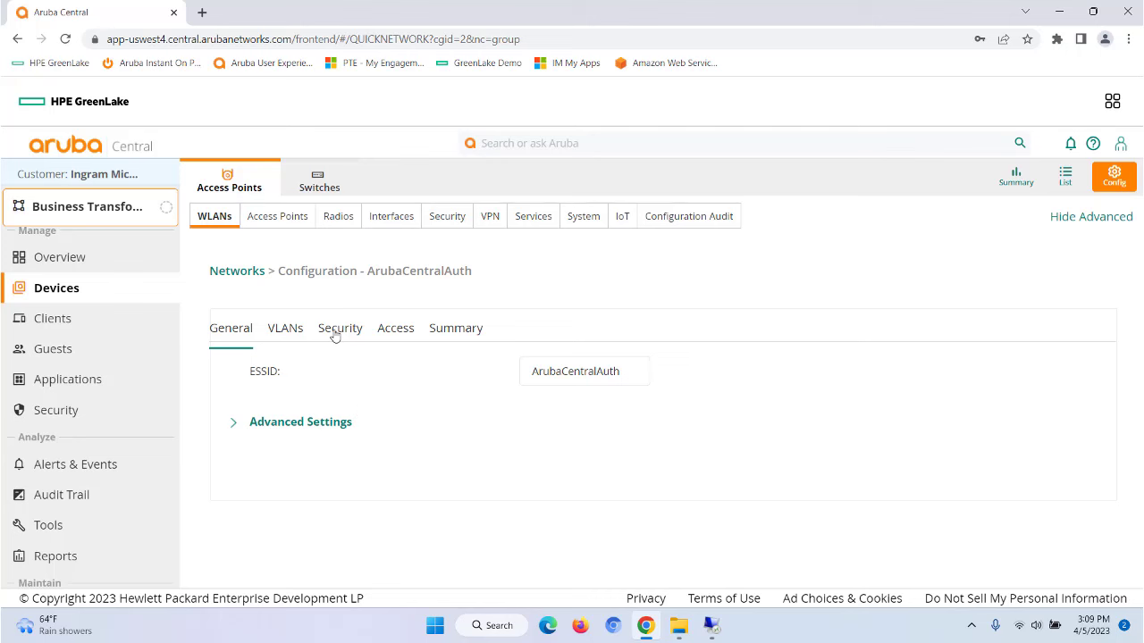
click(334, 333)
scroll(774, 468, down, 1)
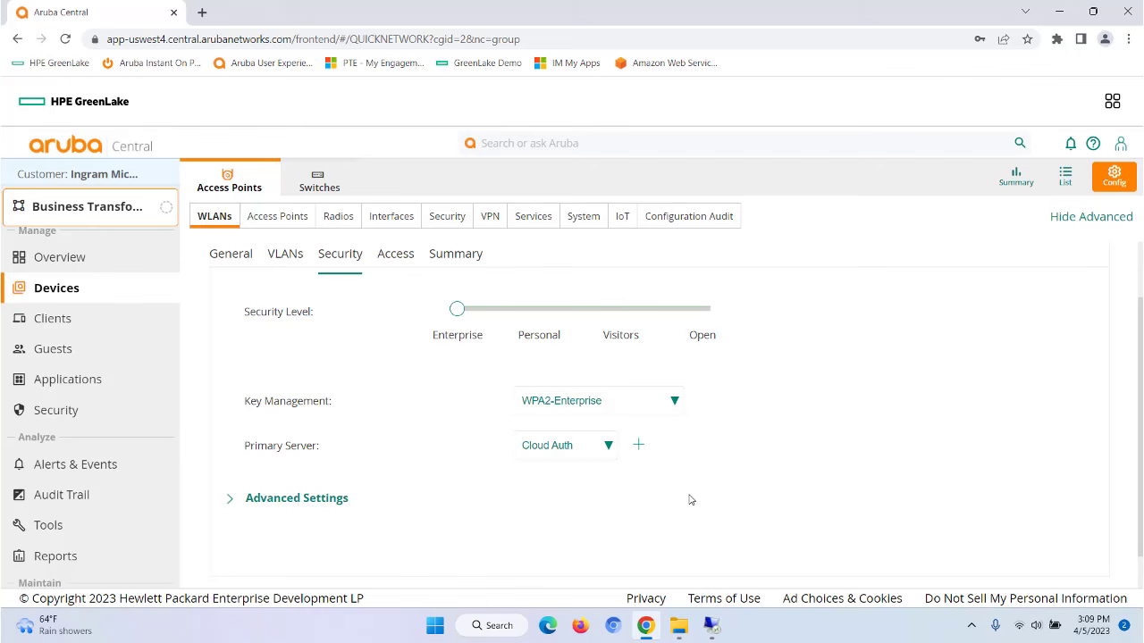
click(710, 626)
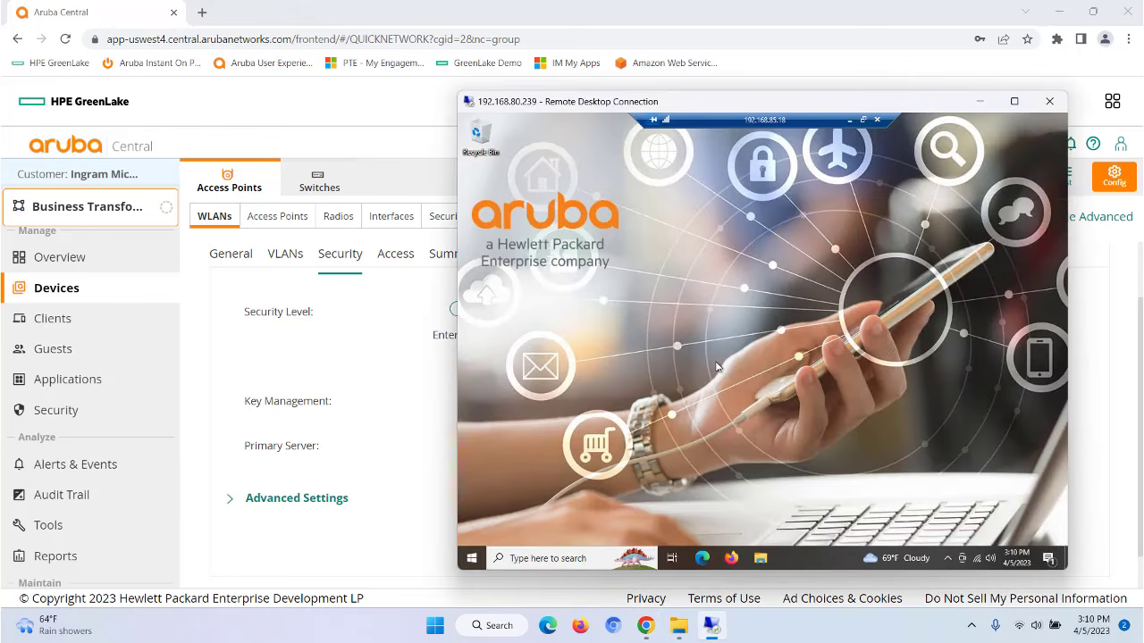
Step: Load the pasted passpoint onboarding URL in remote Edge and continue in the browser
click(703, 558)
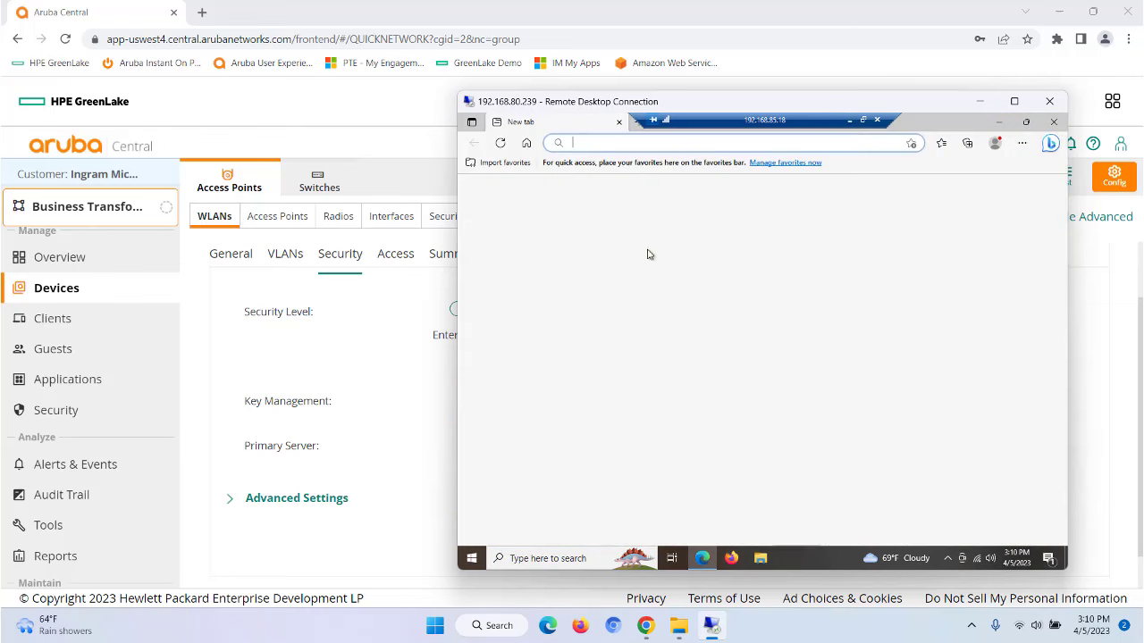
right_click(583, 144)
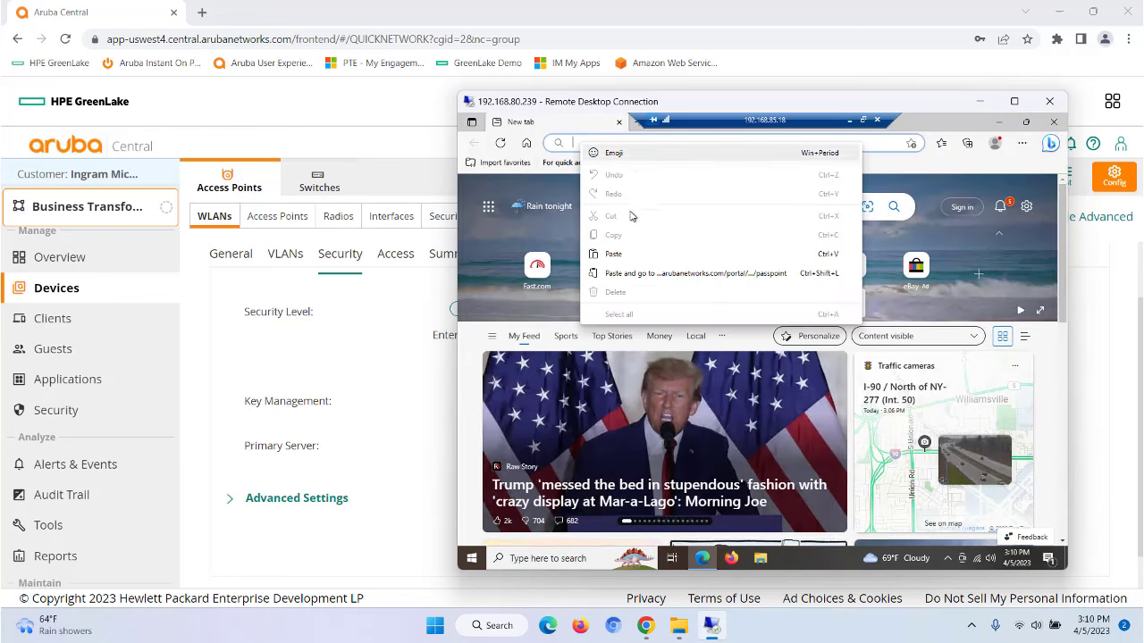
click(617, 255)
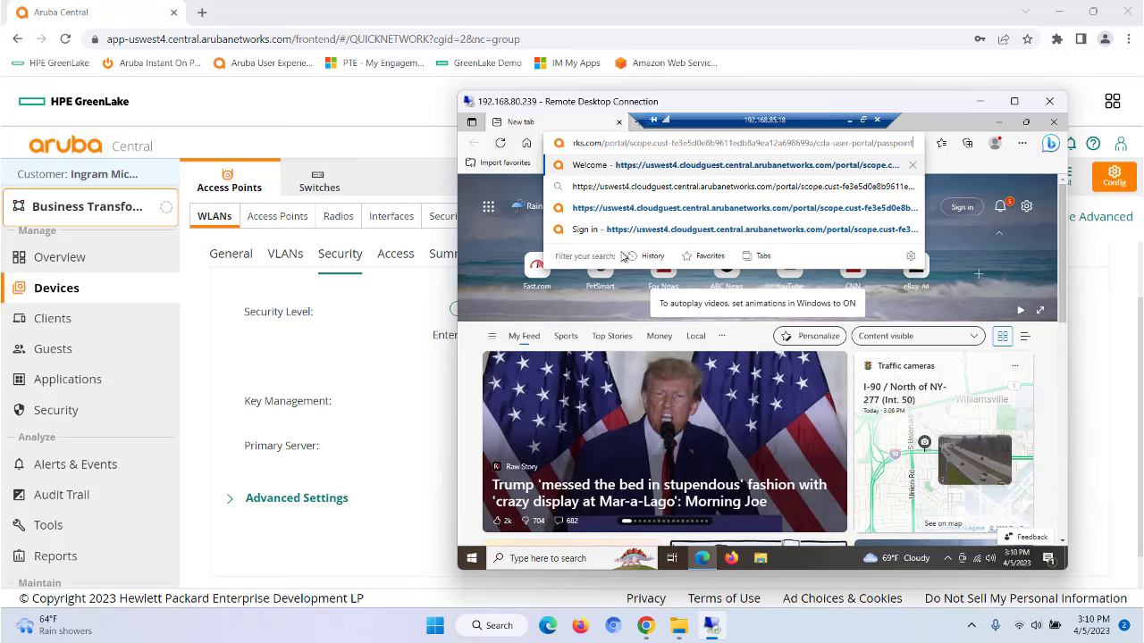
key(Return)
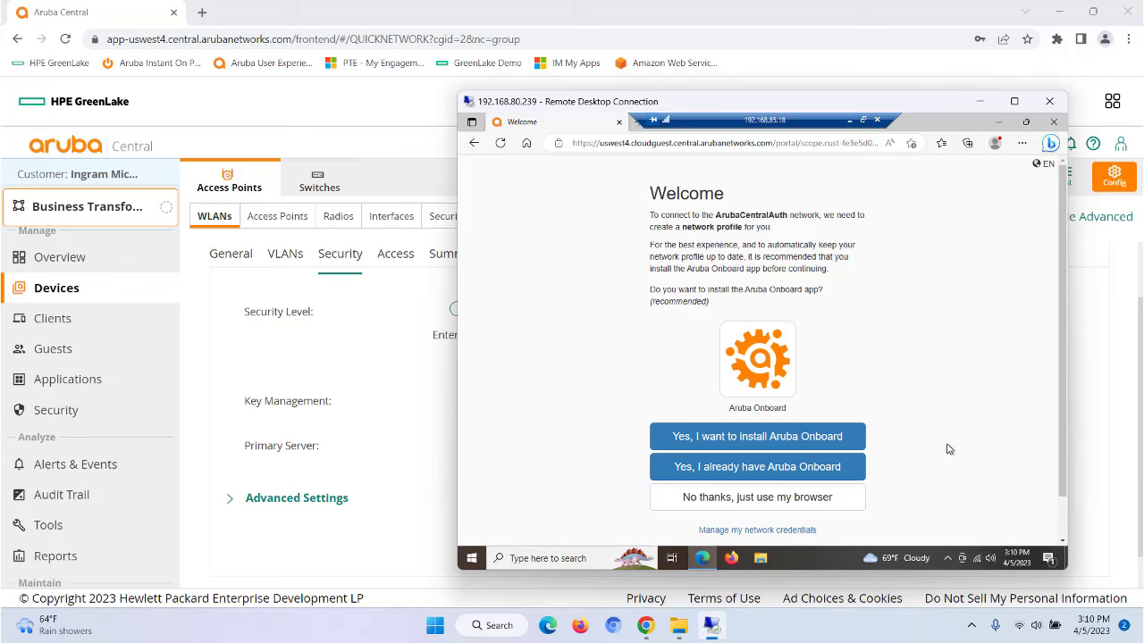
scroll(947, 449, down, 1)
click(772, 452)
Step: Sign in for provisioning with the Microsoft account and password, declining to stay signed in
click(770, 234)
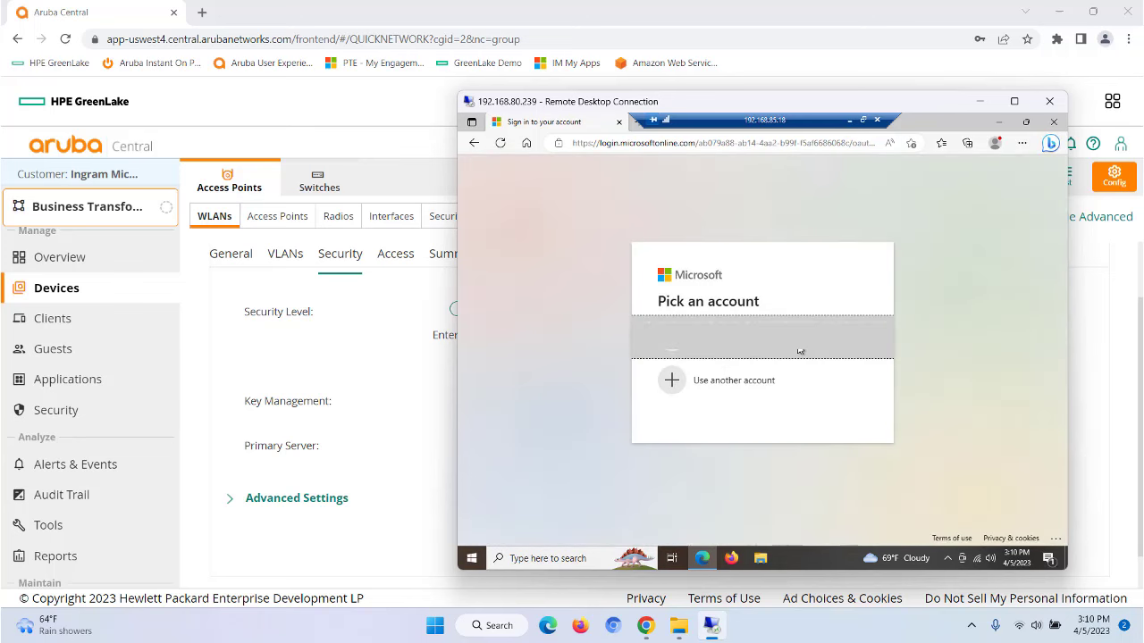
click(735, 339)
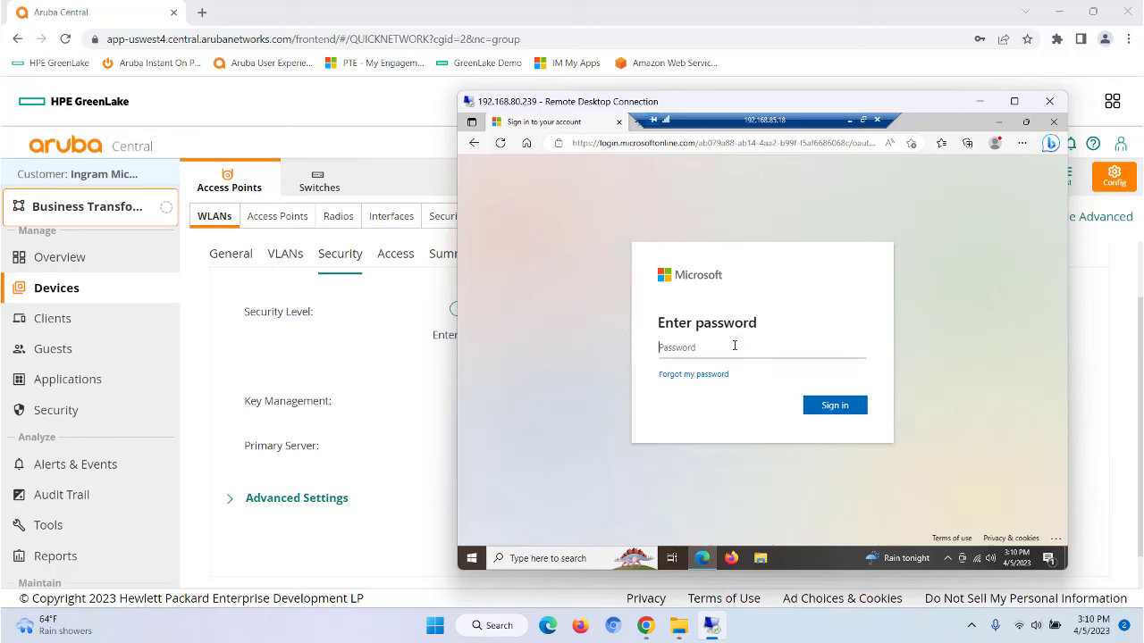
text(•••••••••••••)
click(834, 407)
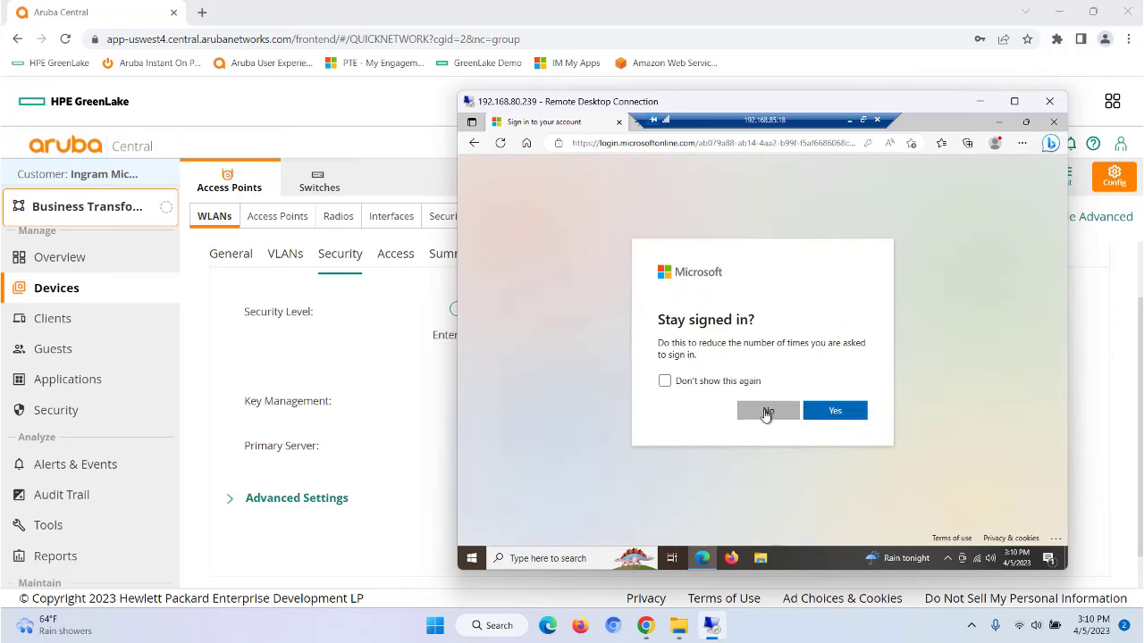
click(766, 412)
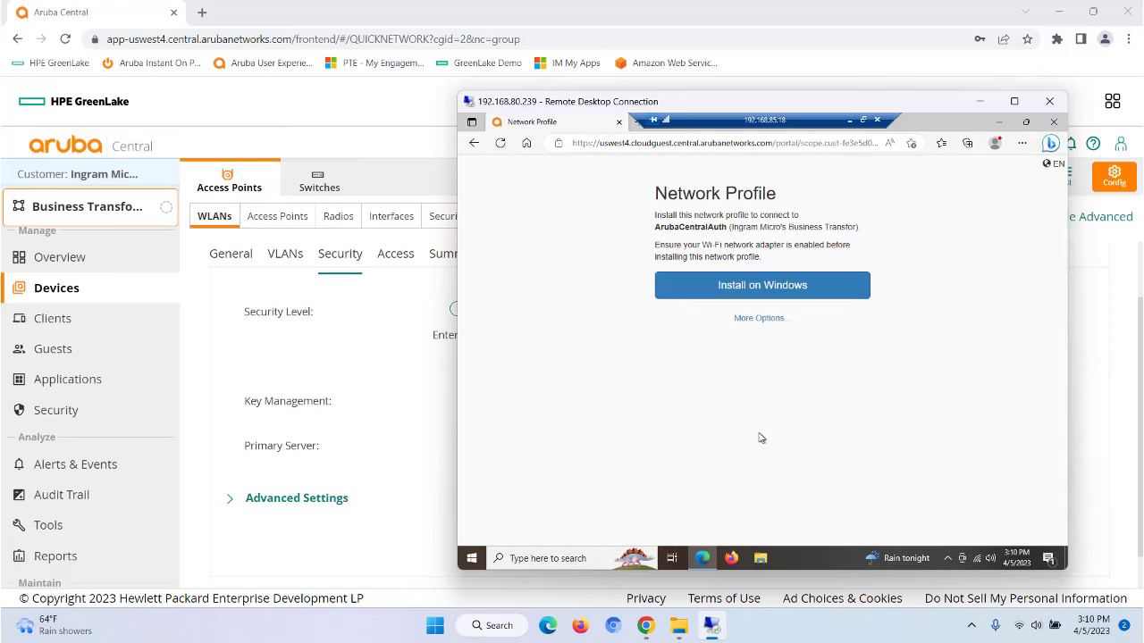
Step: Install the passpoint (4).ppkg profile on Windows, approving the prompts, and close Edge
click(765, 286)
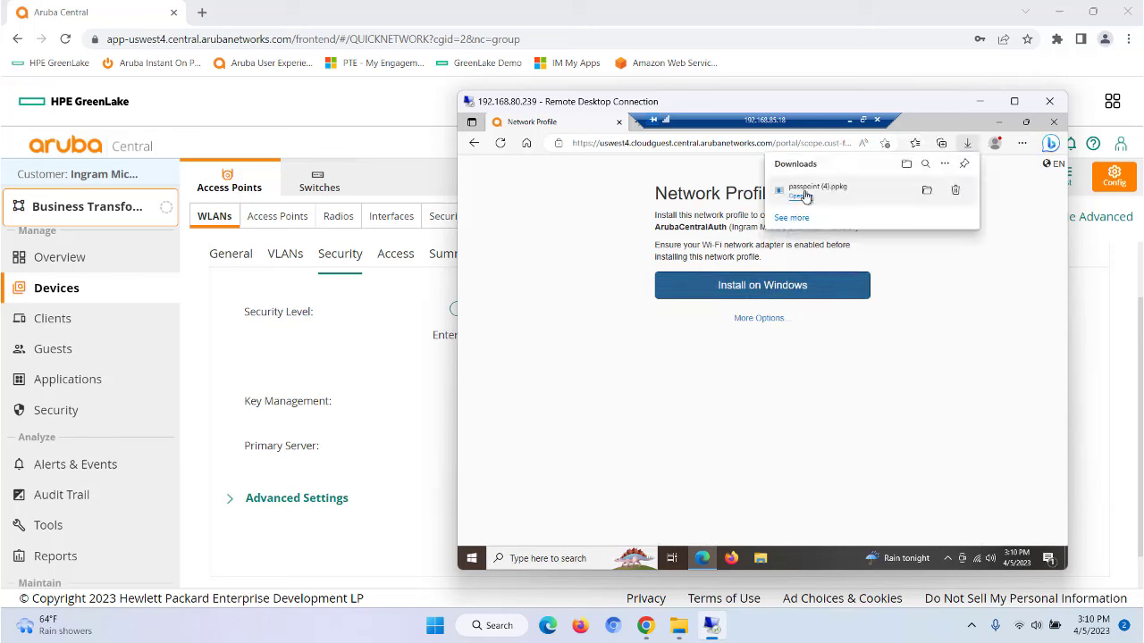
click(805, 196)
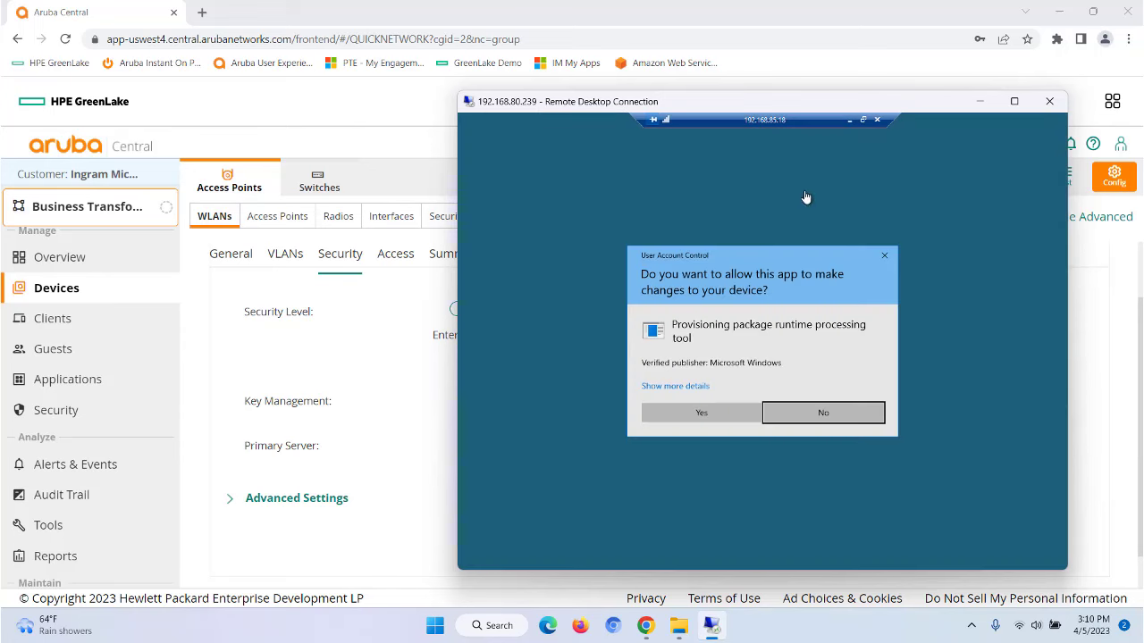
click(706, 416)
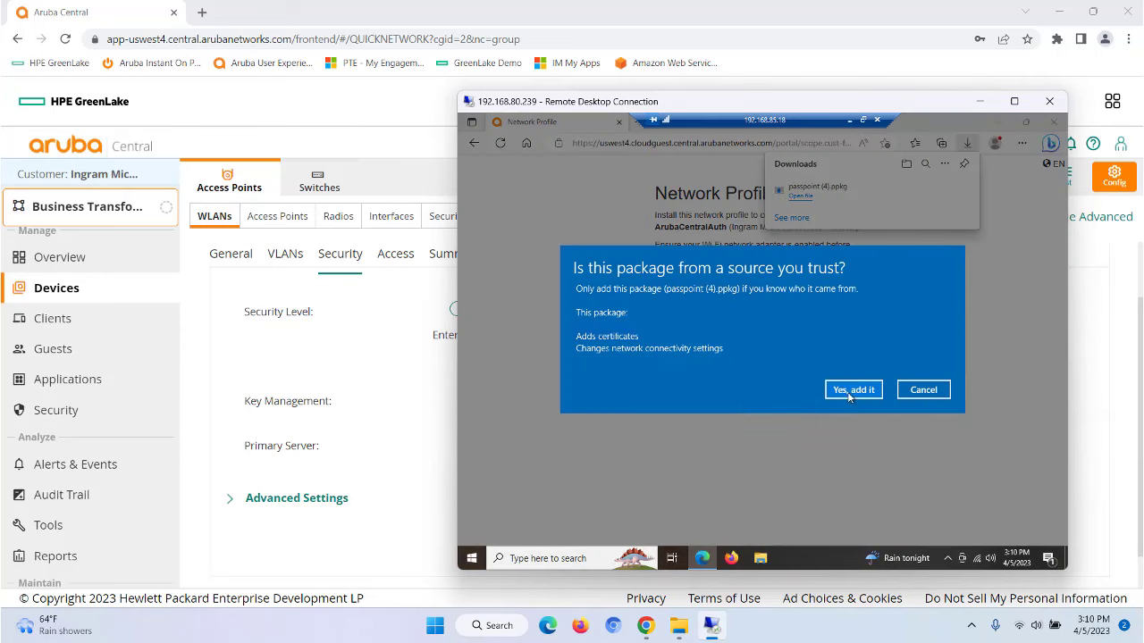
click(852, 391)
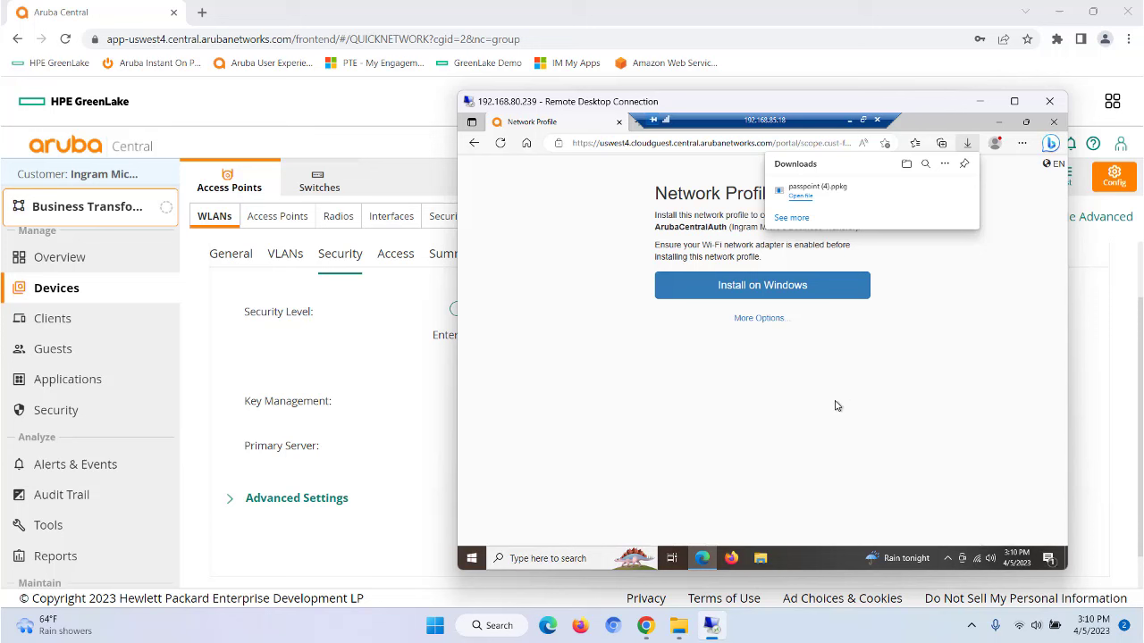
click(1053, 121)
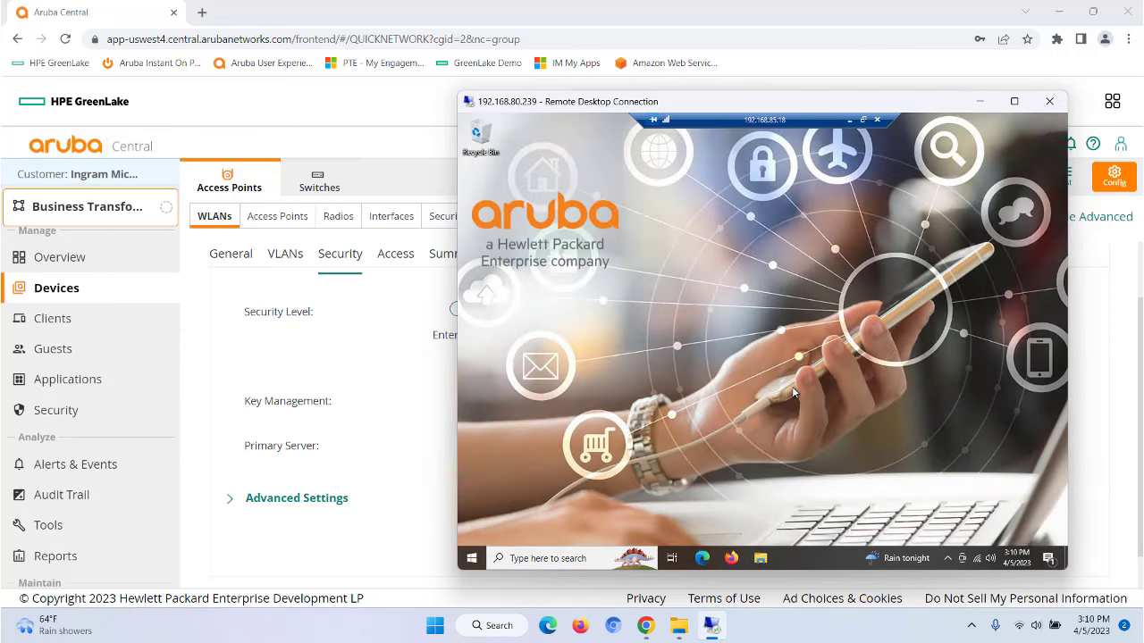
Step: Disconnect the remote PC from the ArubaCentralDemo Wi-Fi network
click(978, 561)
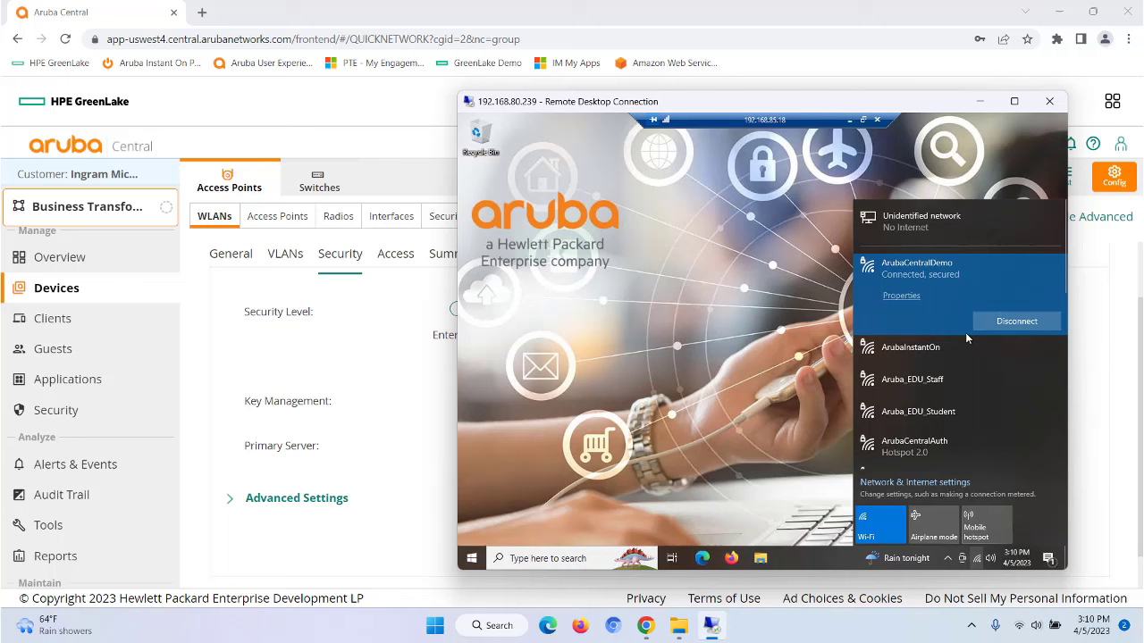
right_click(937, 273)
click(959, 286)
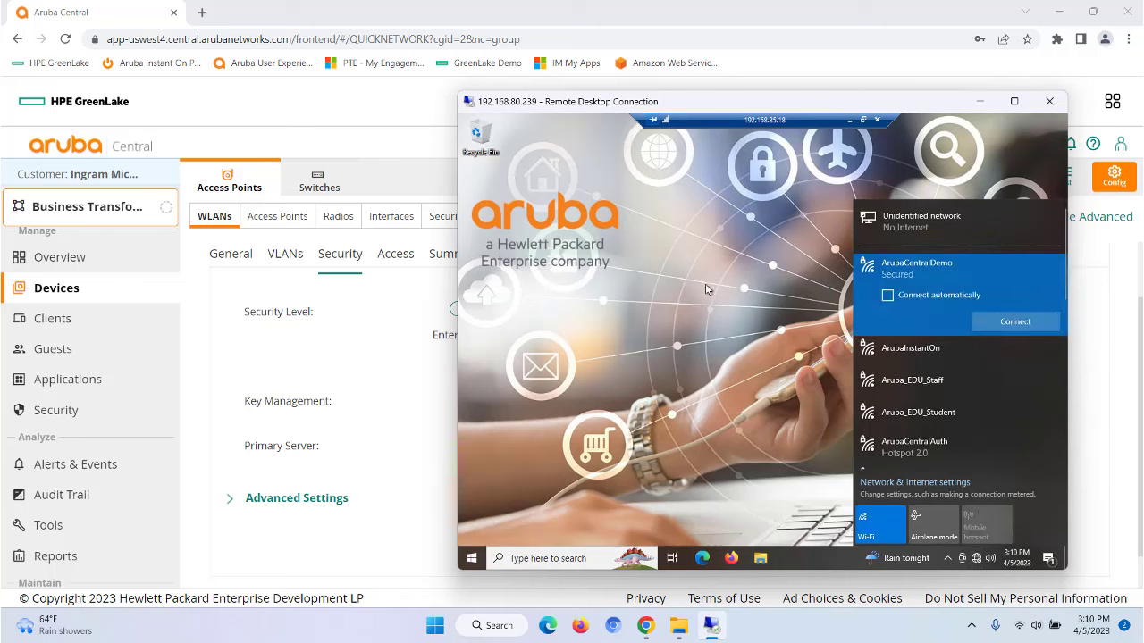
click(706, 370)
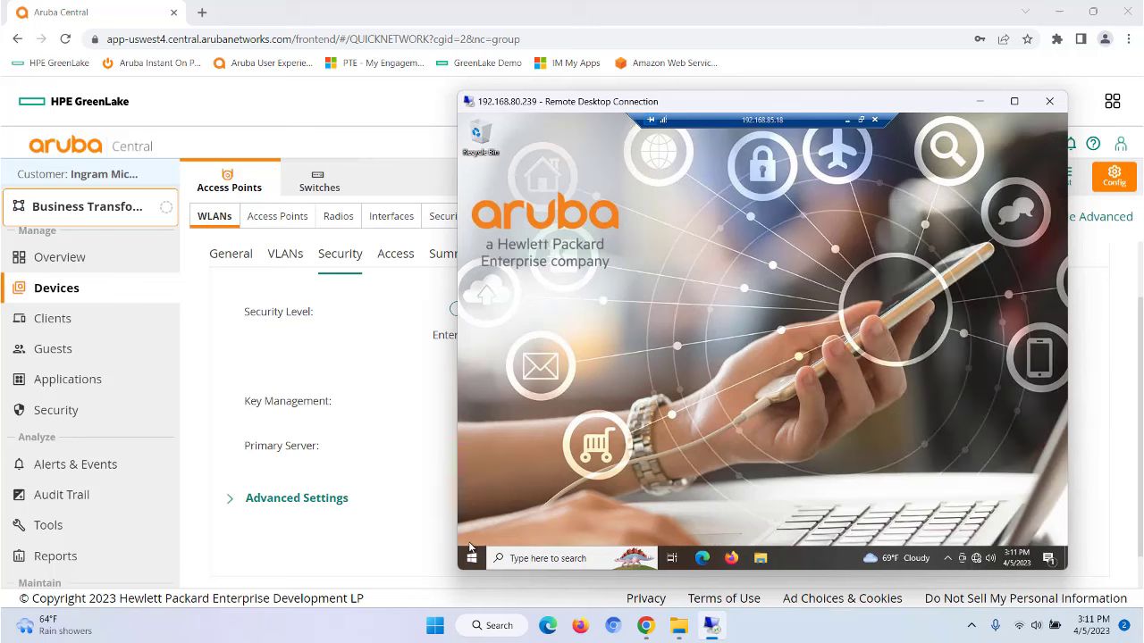
Step: Connect to the ArubaCentralAuth Hotspot 2.0 network using certificate authentication
click(981, 555)
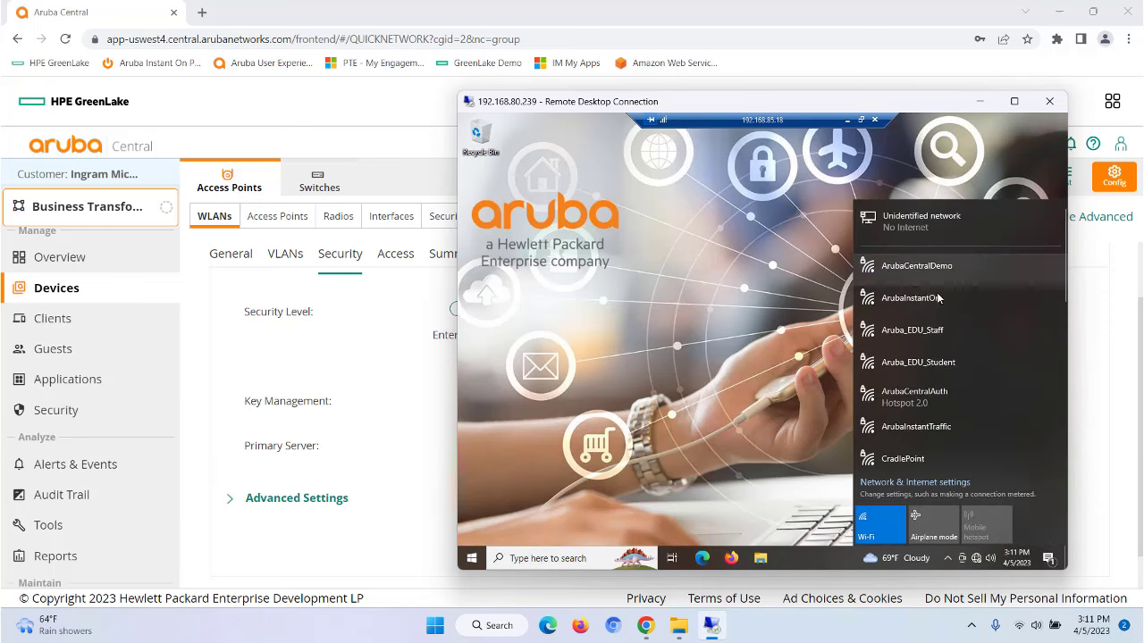
click(947, 395)
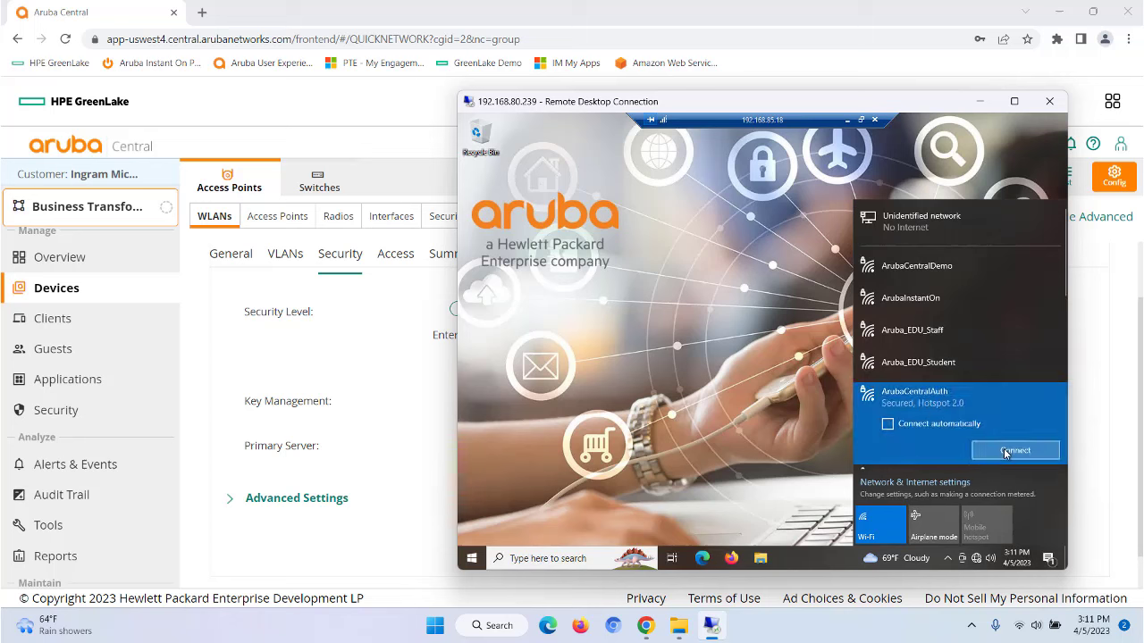
click(1007, 451)
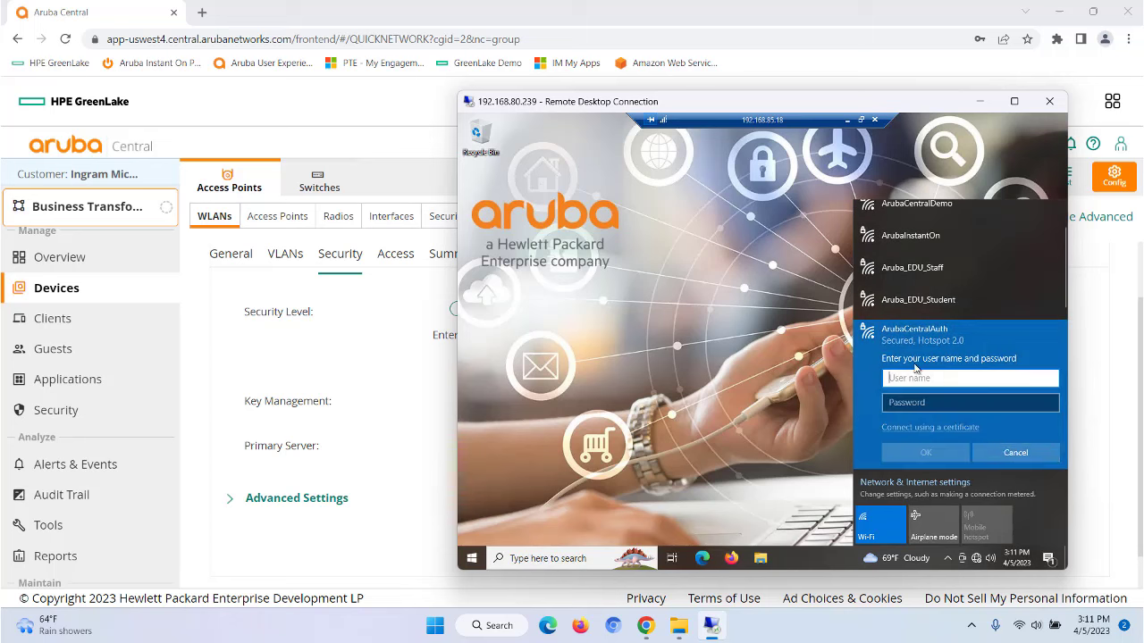
click(924, 434)
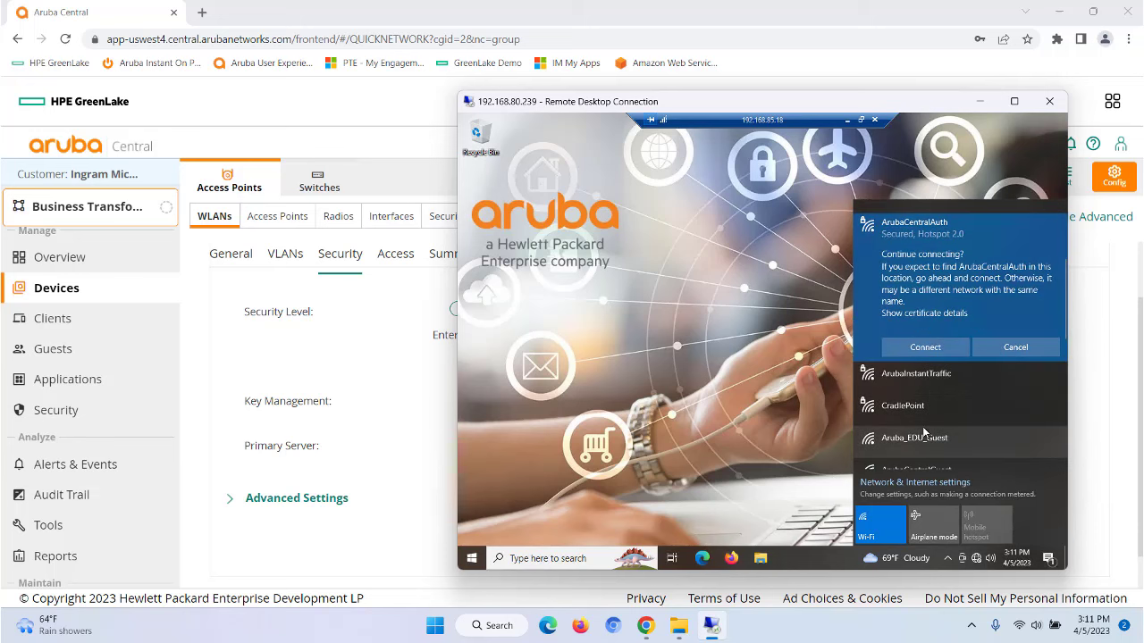
click(924, 347)
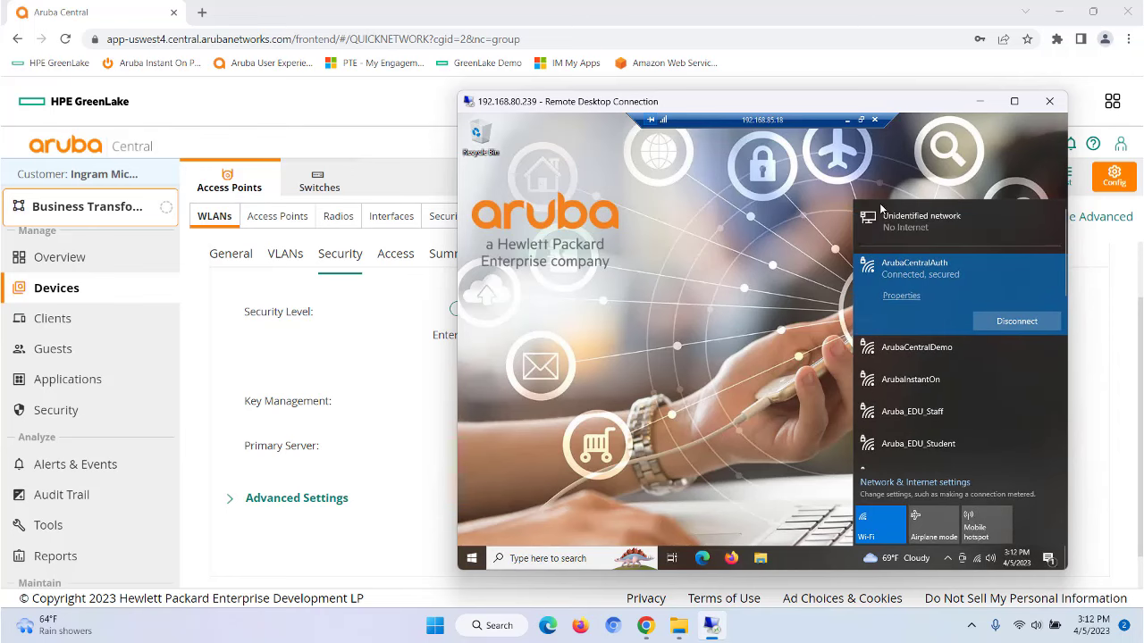
click(735, 319)
Step: Load fast.com in the remote Edge to test internet speed over ArubaCentralAuth
click(702, 557)
text(fa)
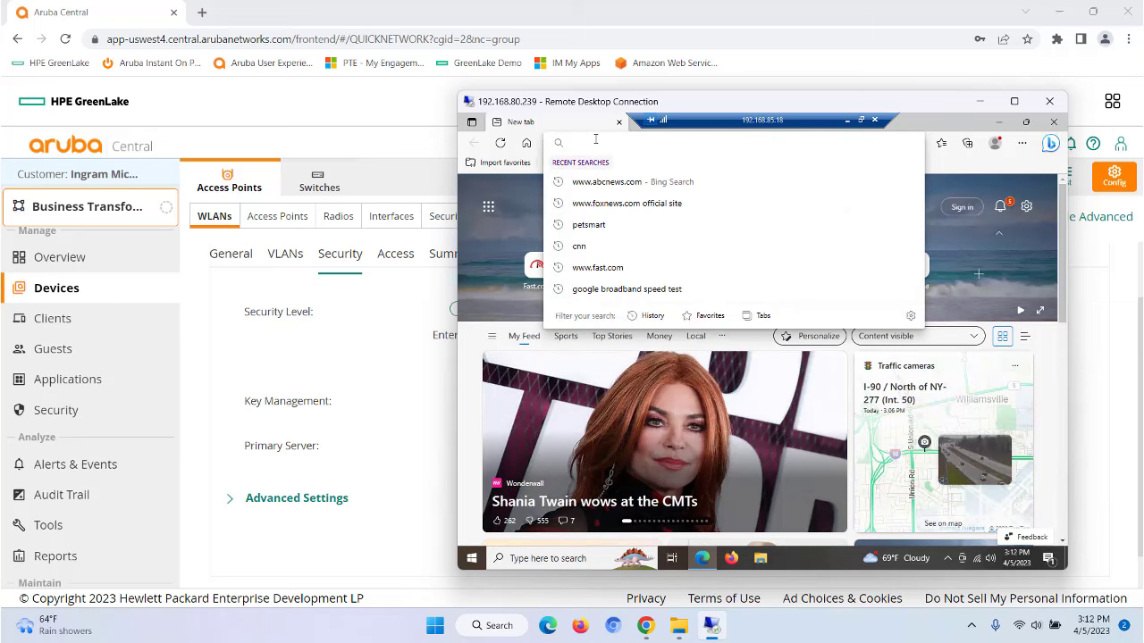
text(st.com)
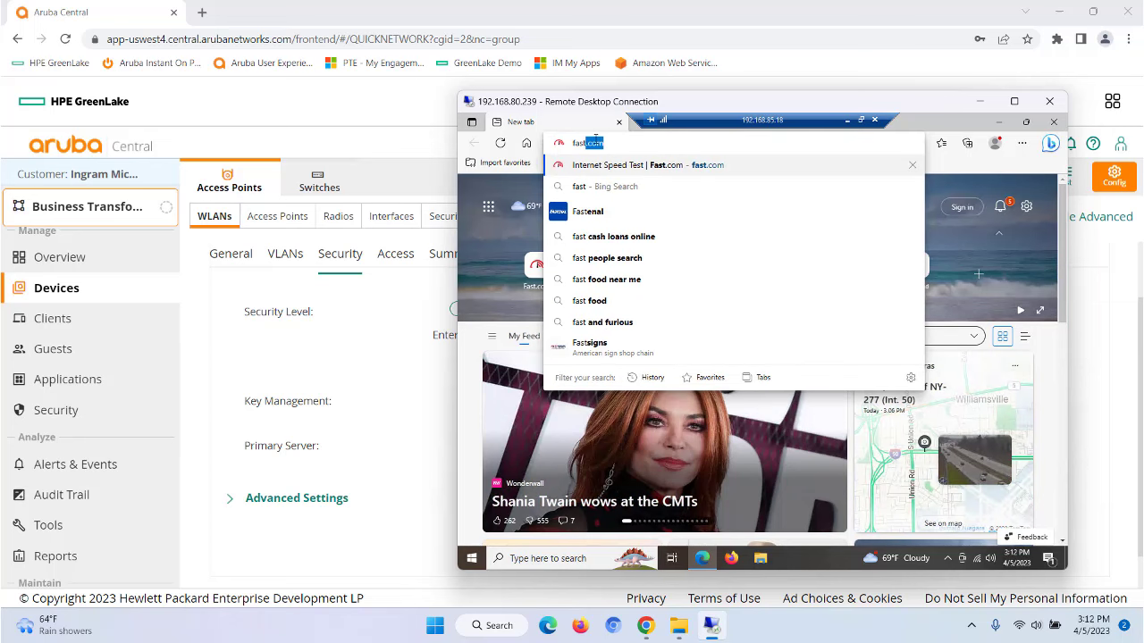
key(Return)
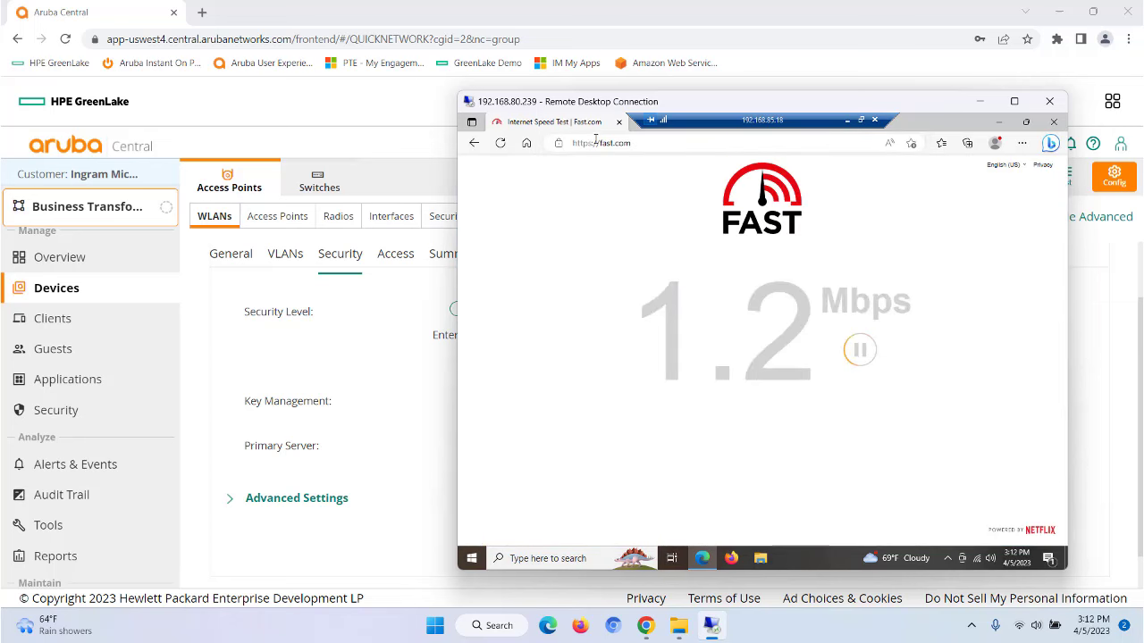